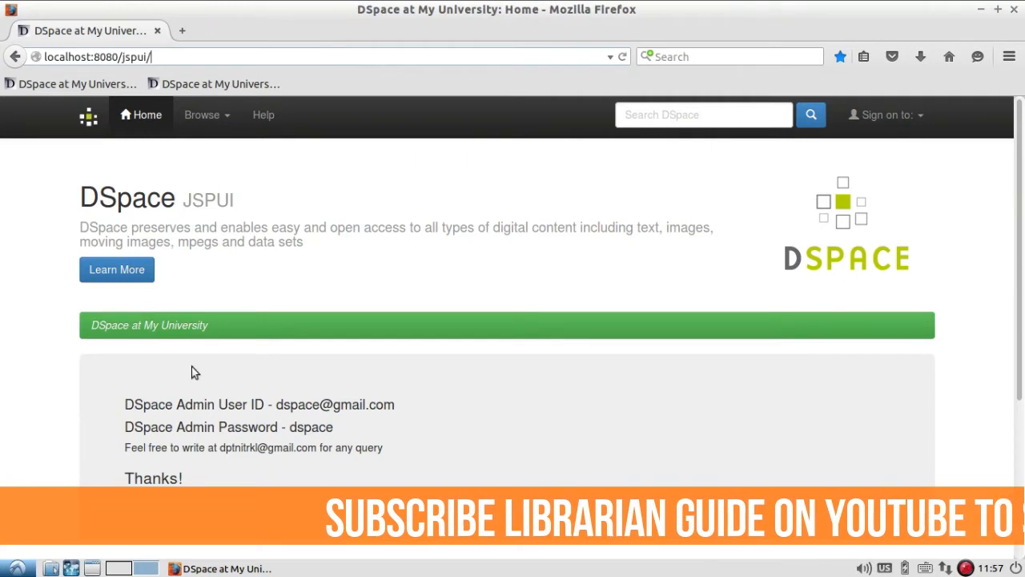
click(16, 569)
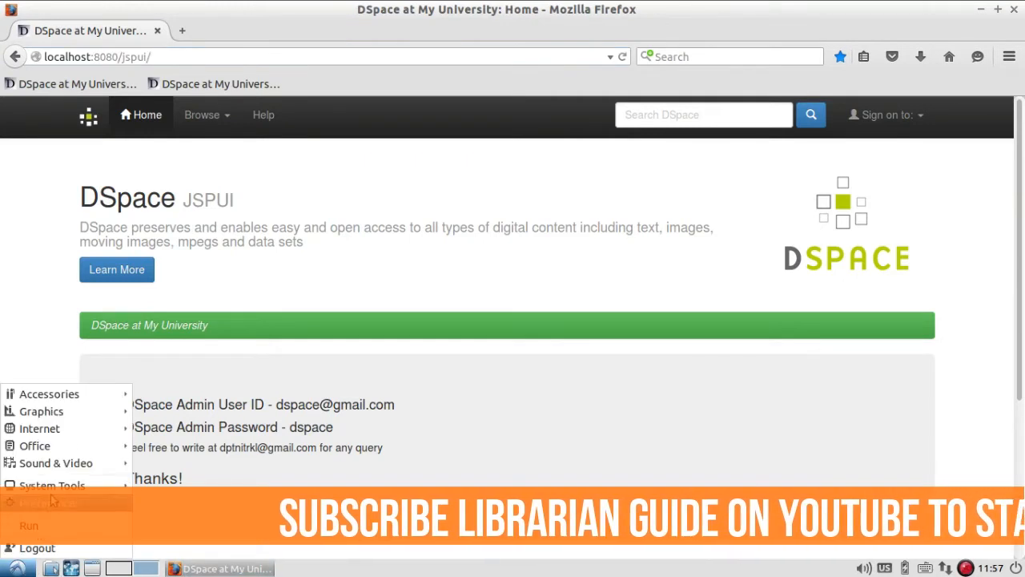
mouse_move(80, 432)
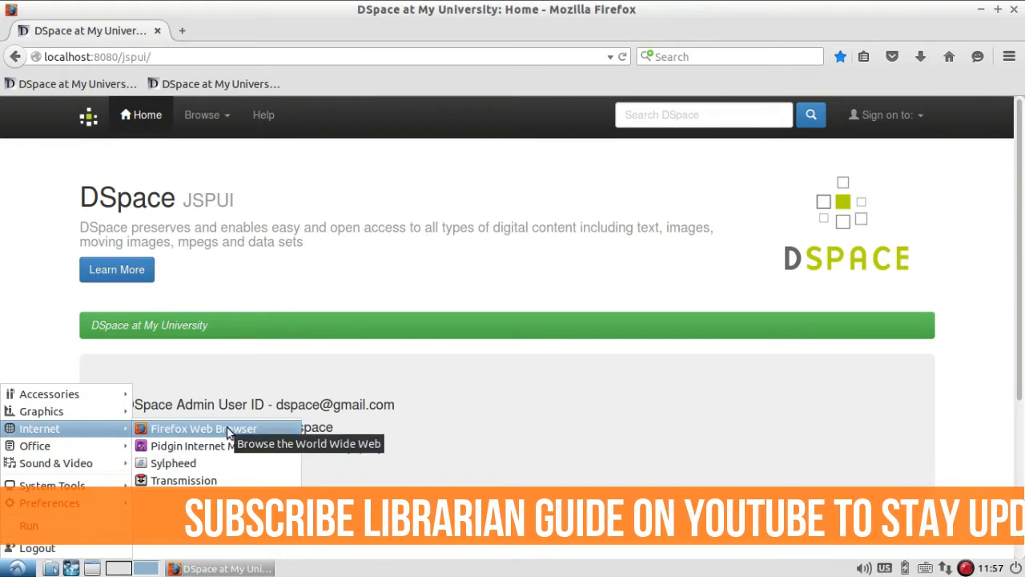
click(320, 60)
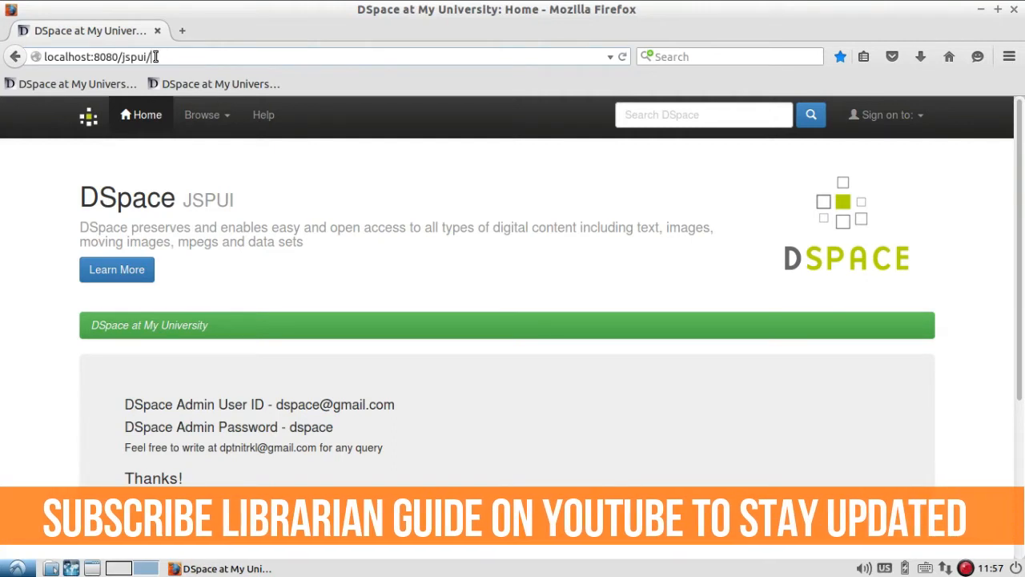
drag(153, 57, 44, 57)
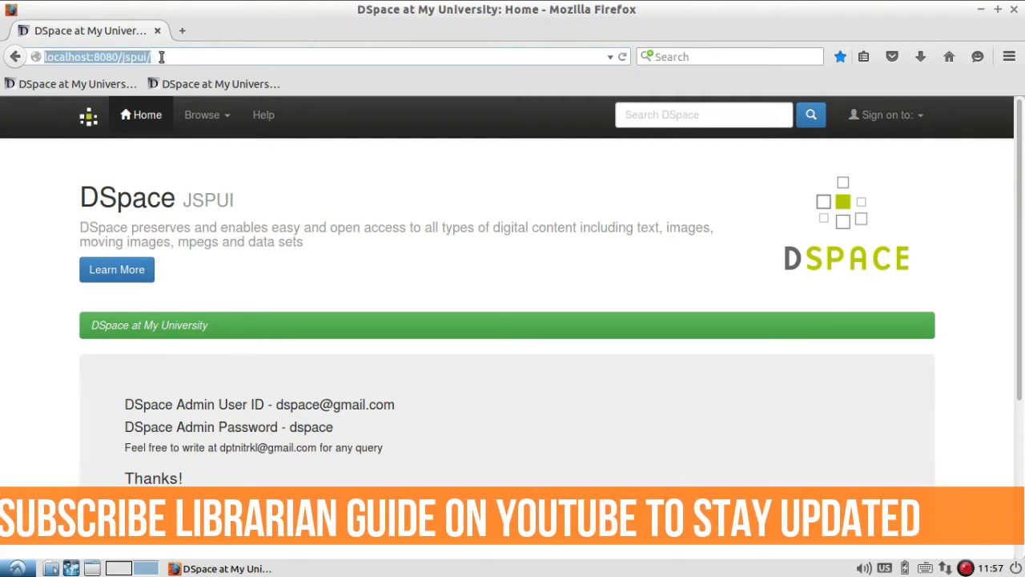
click(192, 56)
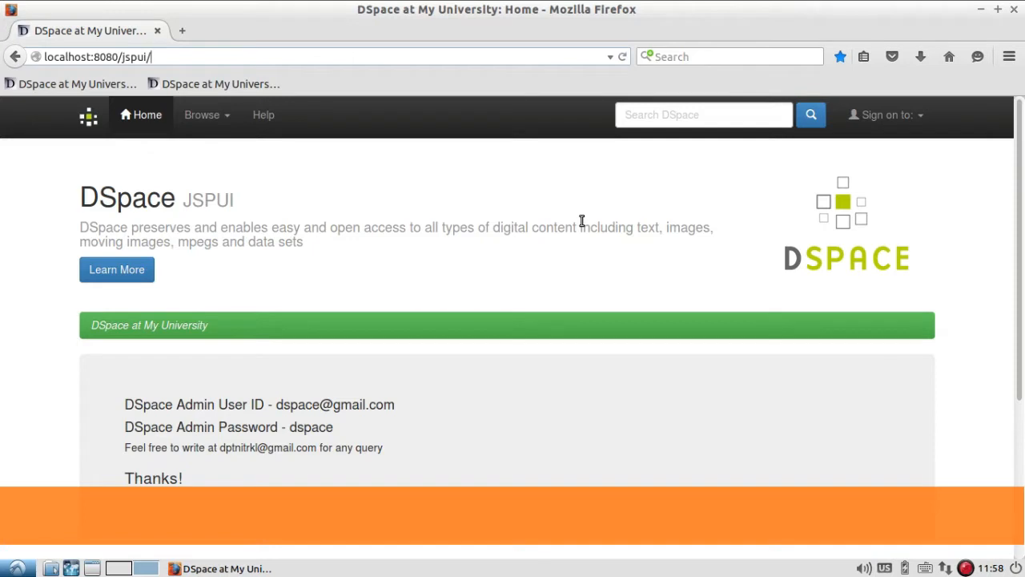
Review the DSpace admin user ID and password listed on the repository home page.
drag(125, 405, 311, 420)
click(353, 405)
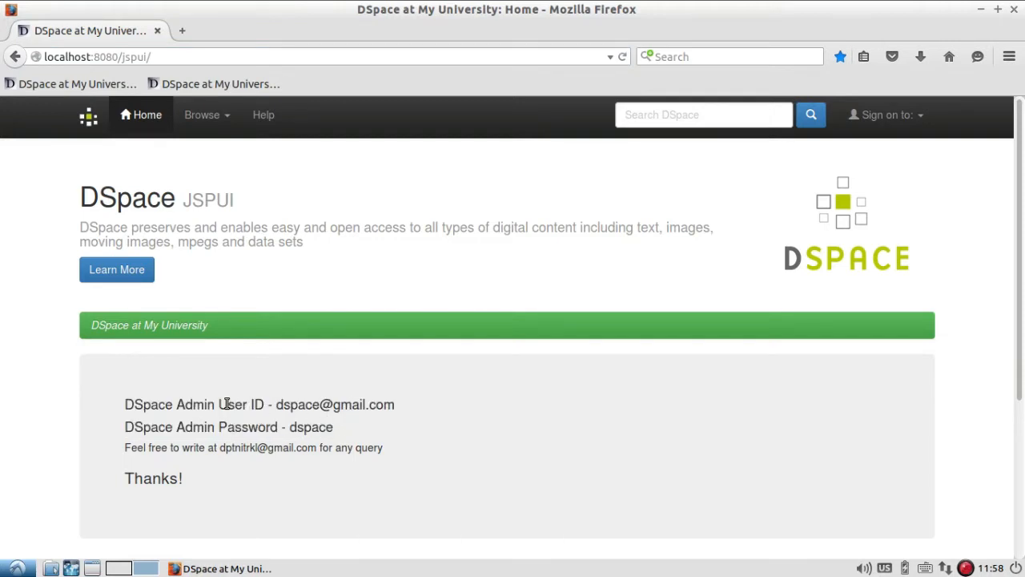
drag(279, 405, 395, 406)
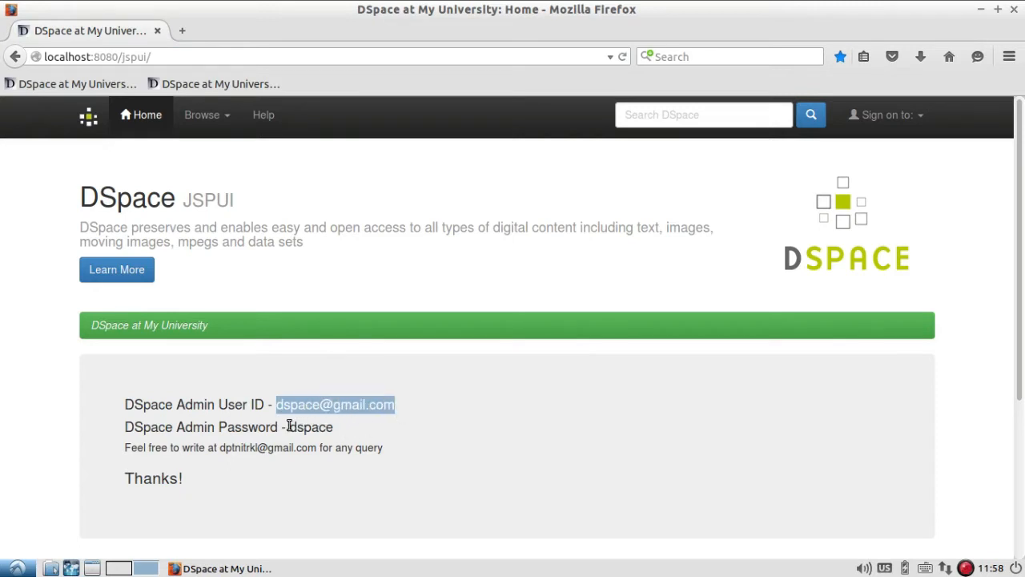
drag(290, 427, 336, 427)
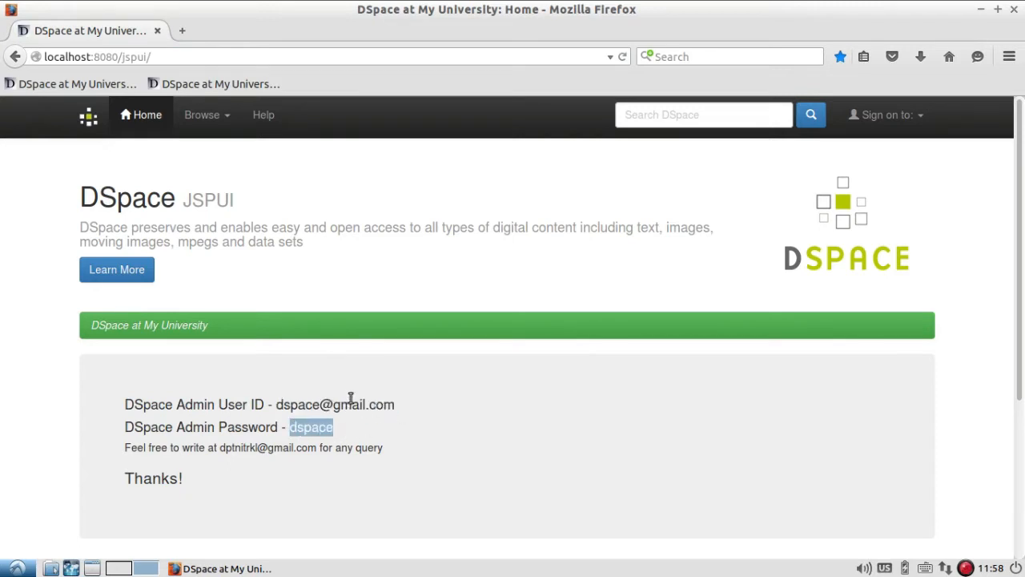
click(350, 398)
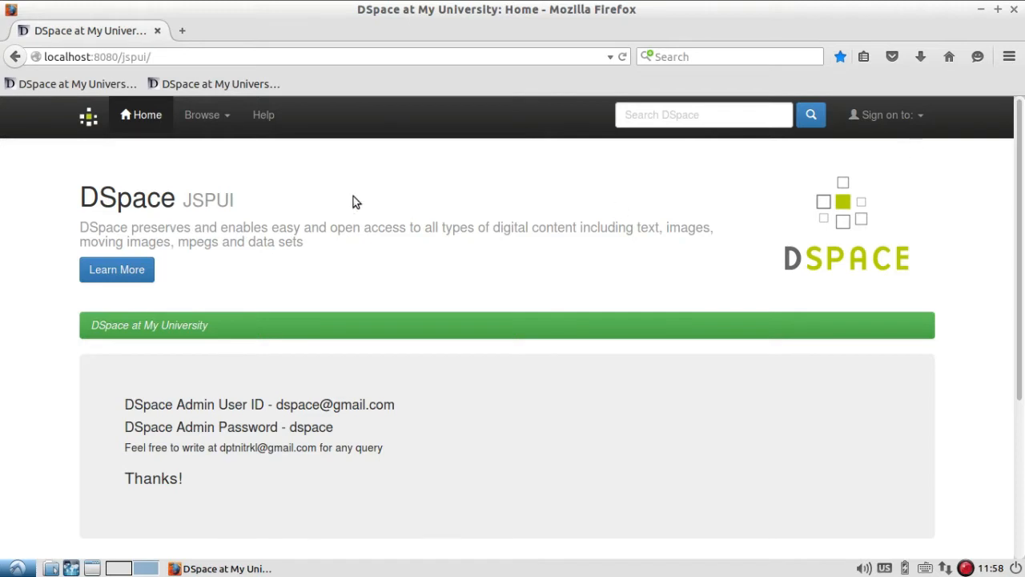
Open the My DSpace login page and check its e-mail address and password fields.
click(921, 121)
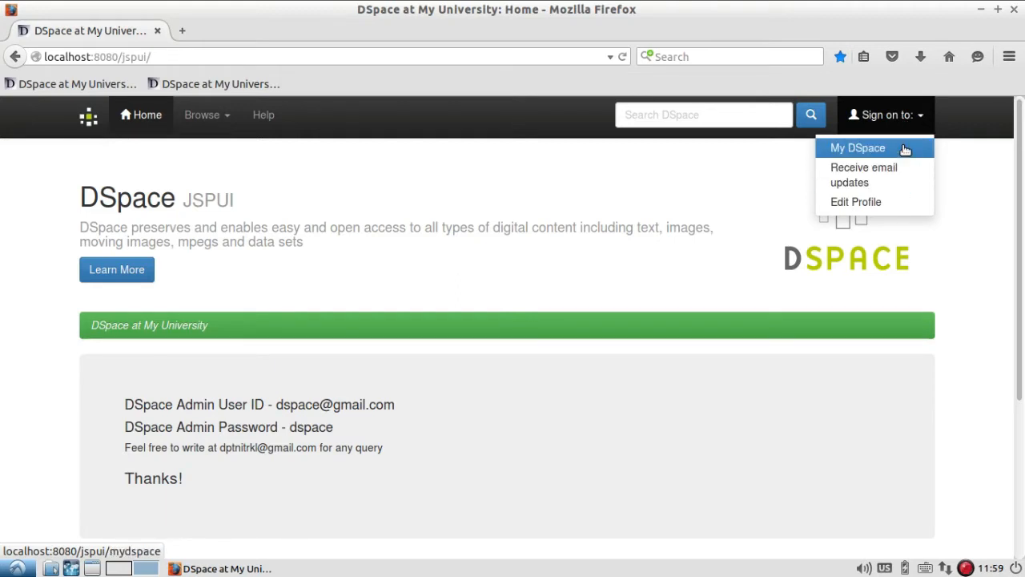
click(904, 150)
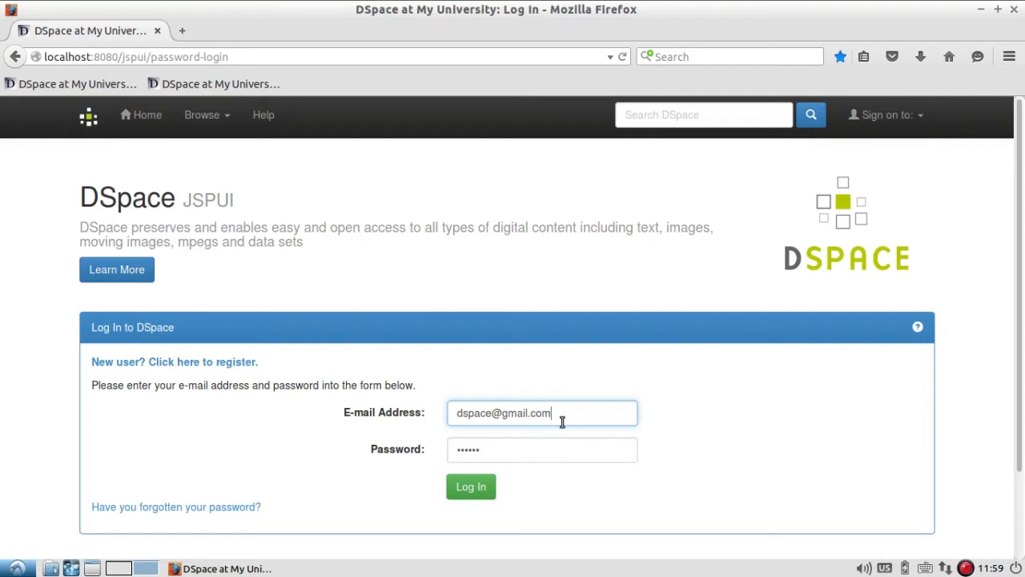
scroll(630, 395, down, 2)
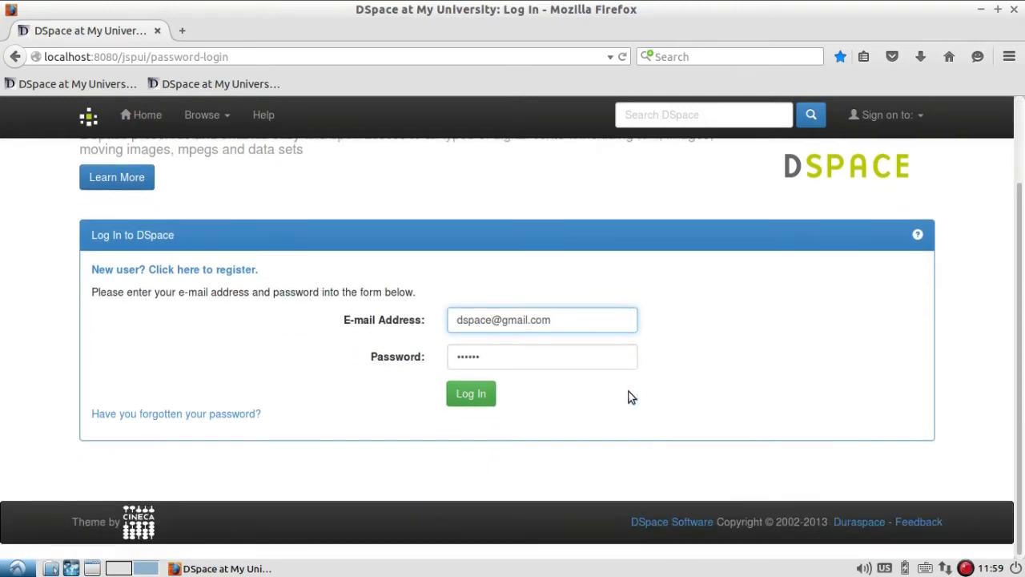
scroll(629, 395, up, 2)
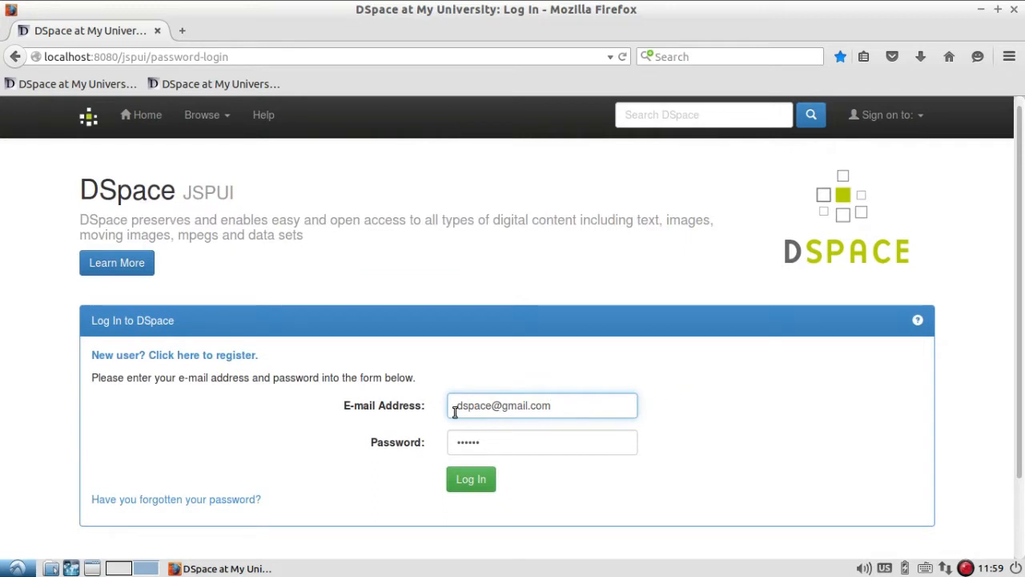
drag(453, 406, 568, 403)
click(609, 407)
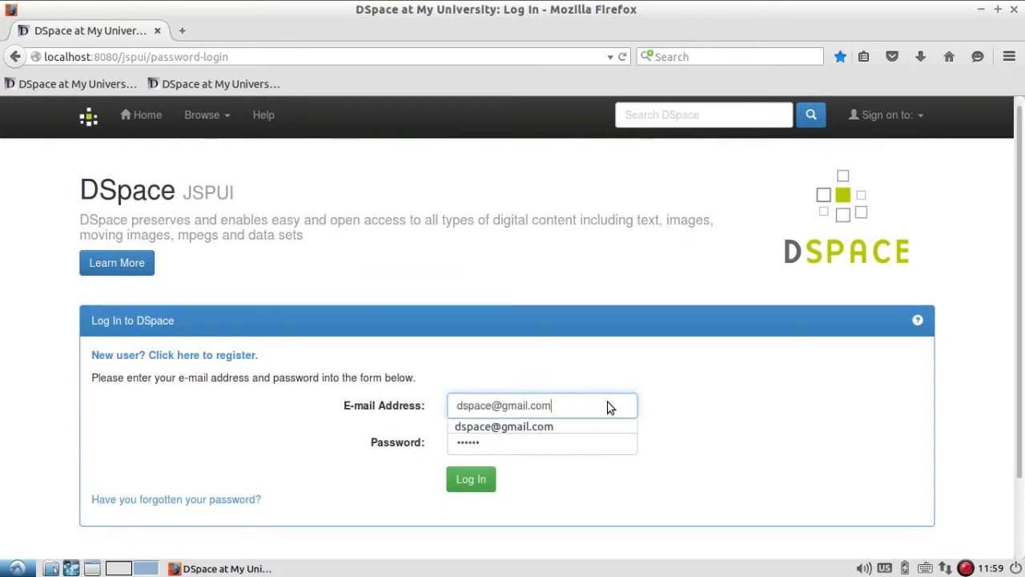
click(725, 401)
click(502, 443)
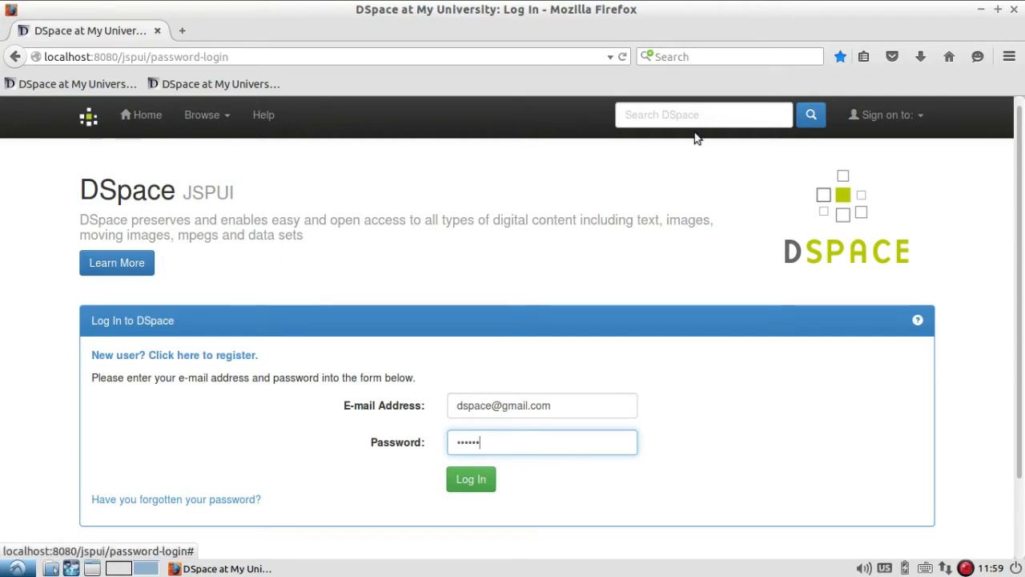
Recheck the admin user ID on the home page and log in to My DSpace with the saved administrator credentials.
click(143, 121)
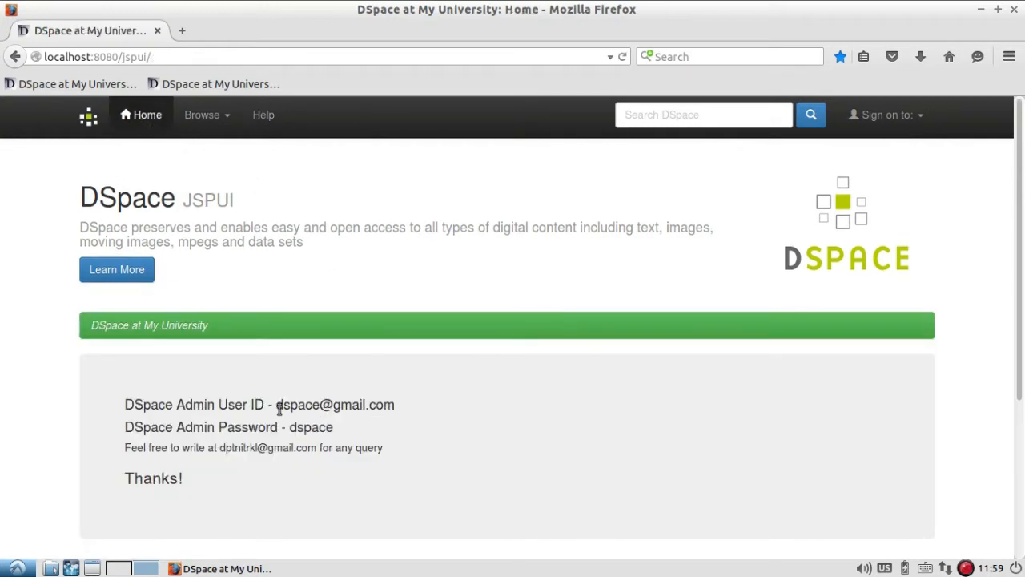
drag(278, 408, 395, 410)
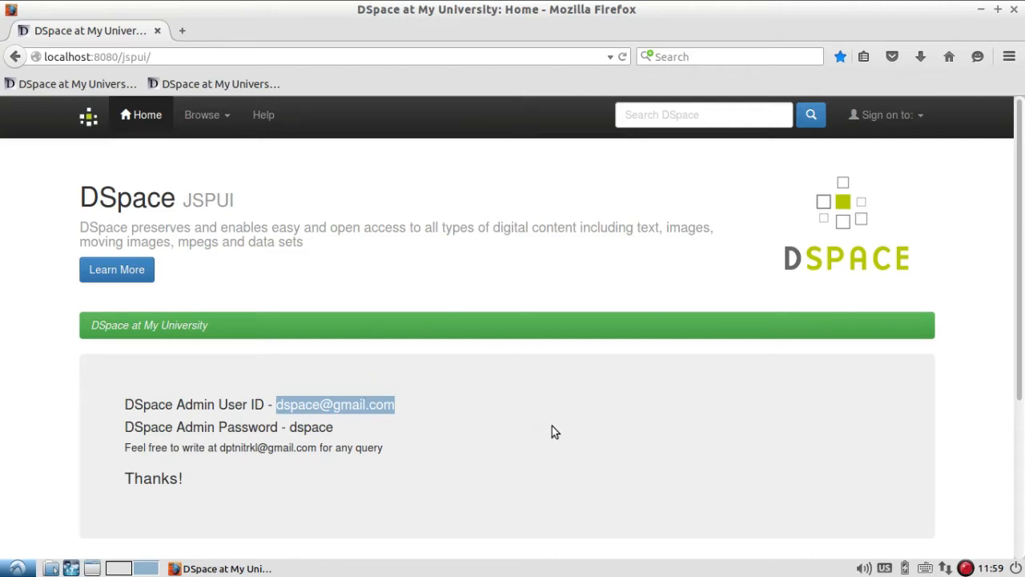
click(899, 116)
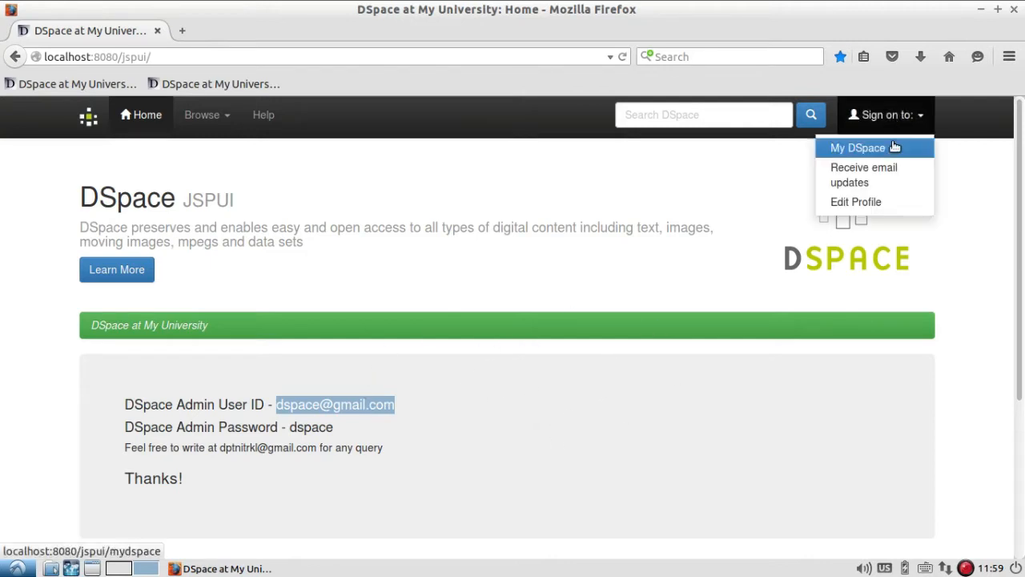
click(893, 144)
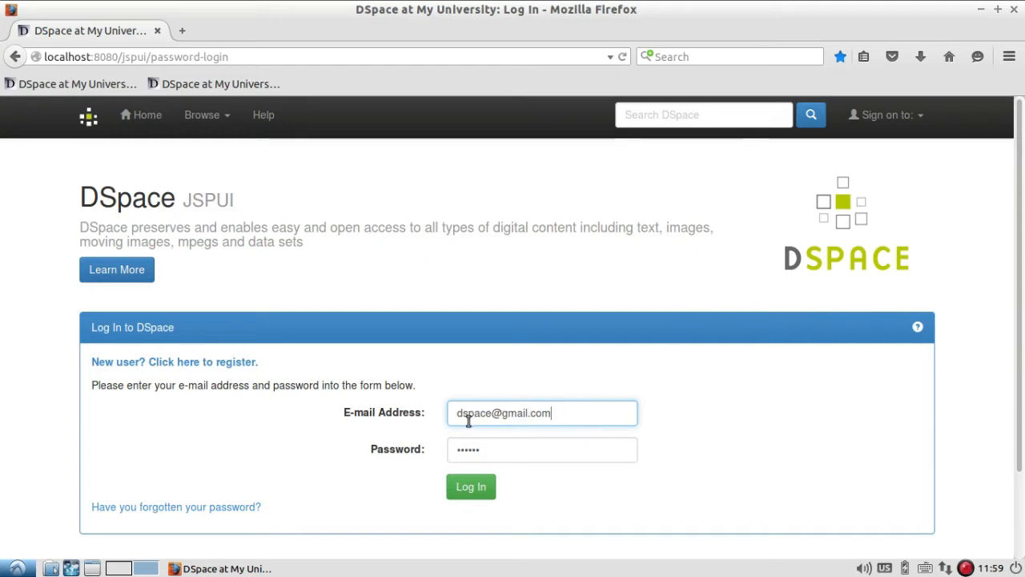
click(570, 416)
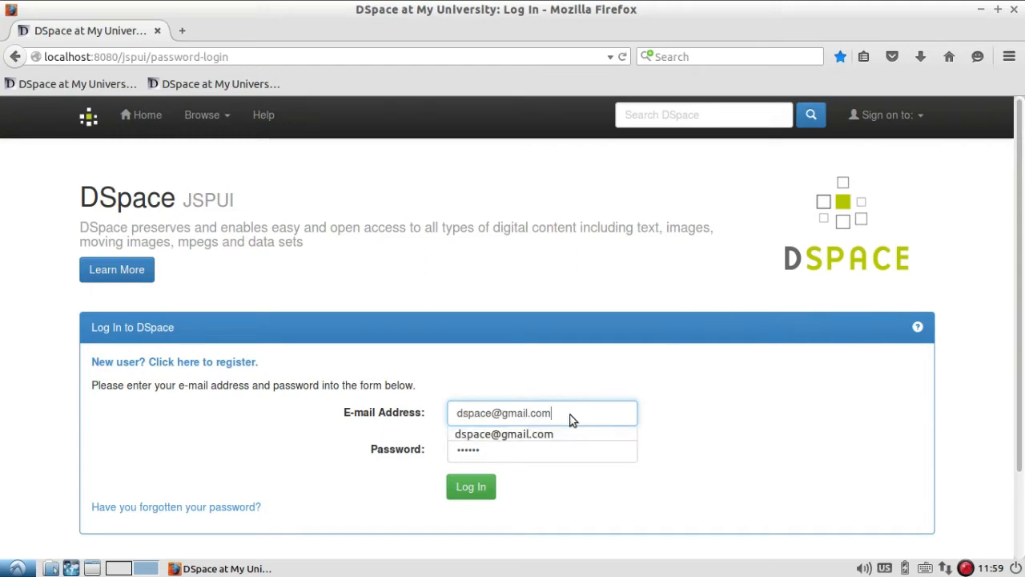
click(686, 412)
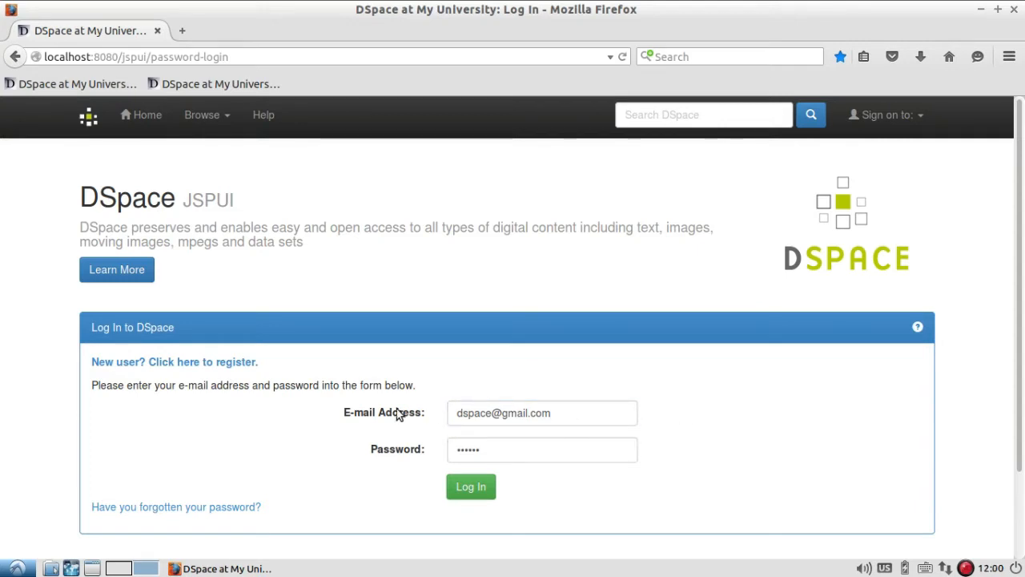
click(472, 495)
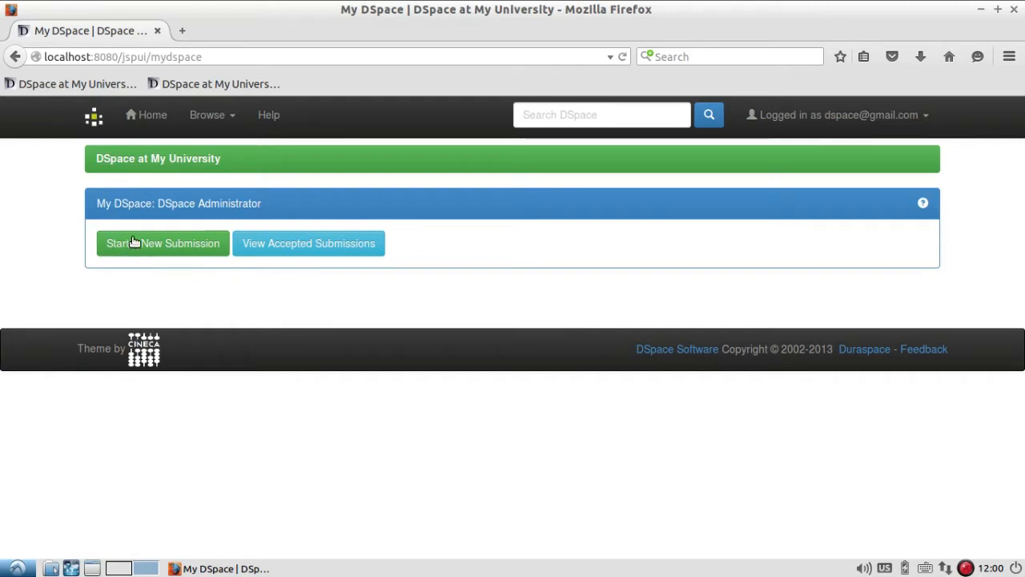
Visit My DSpace through the logged-in account's options on the home page and return to the home page.
click(153, 117)
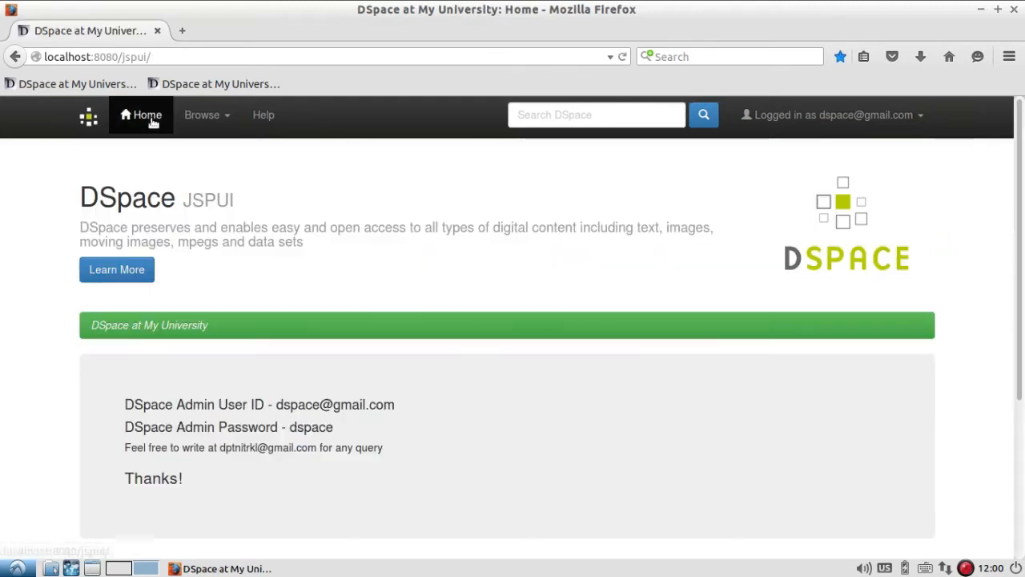
click(885, 120)
click(869, 148)
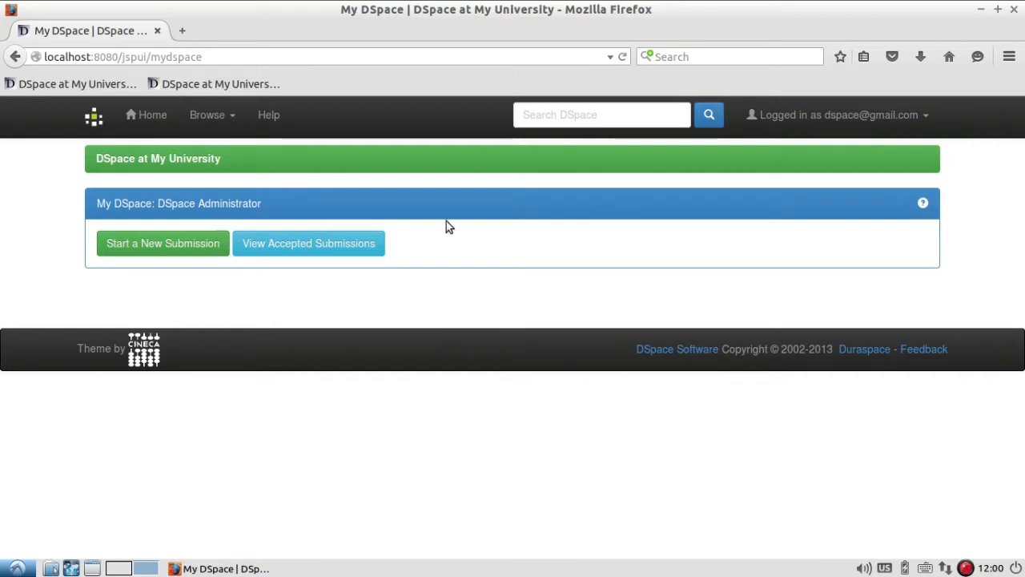
click(144, 117)
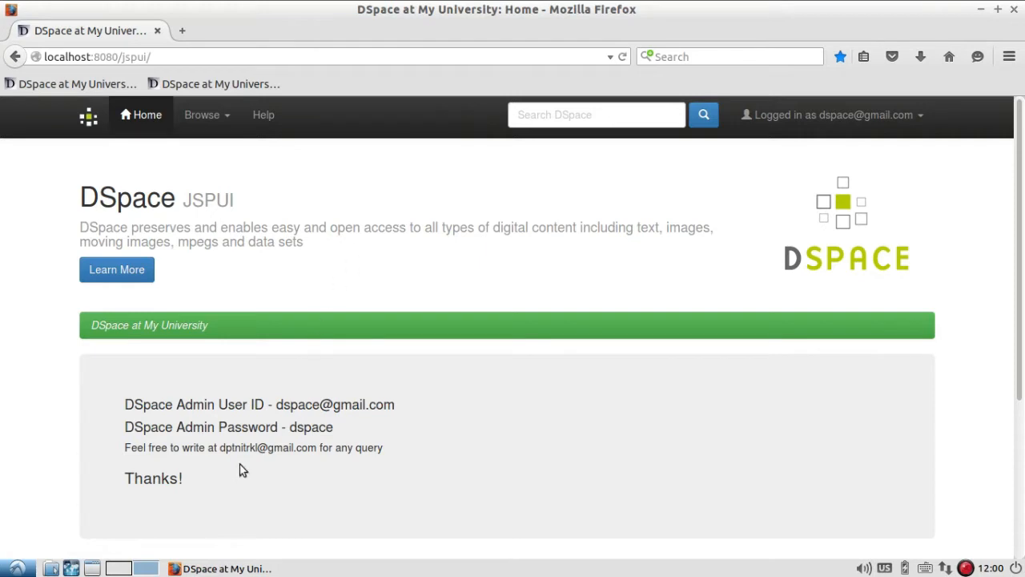
Switch to AbiWord with a new blank document and maximize its window.
click(17, 568)
mouse_move(87, 445)
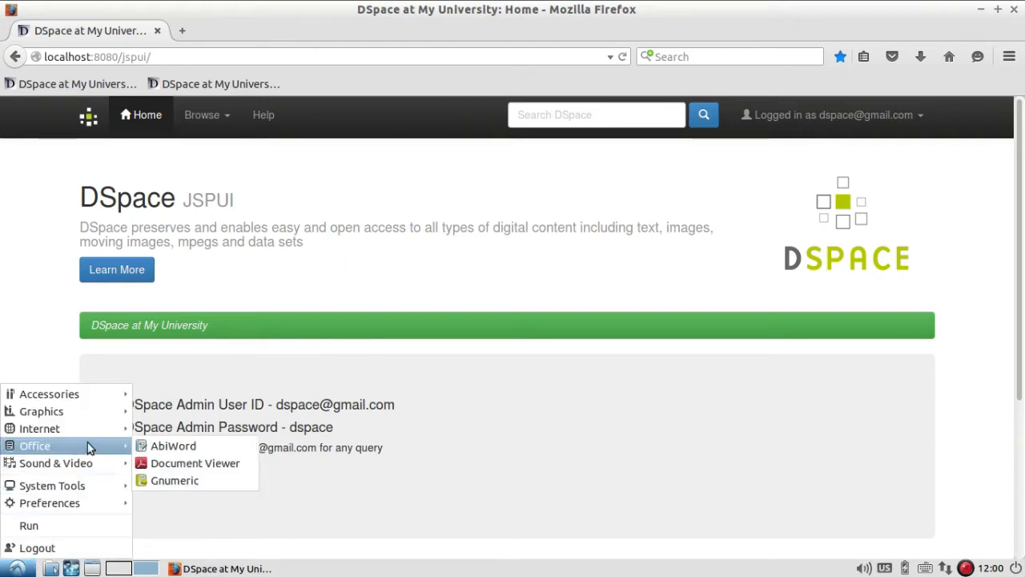
click(213, 445)
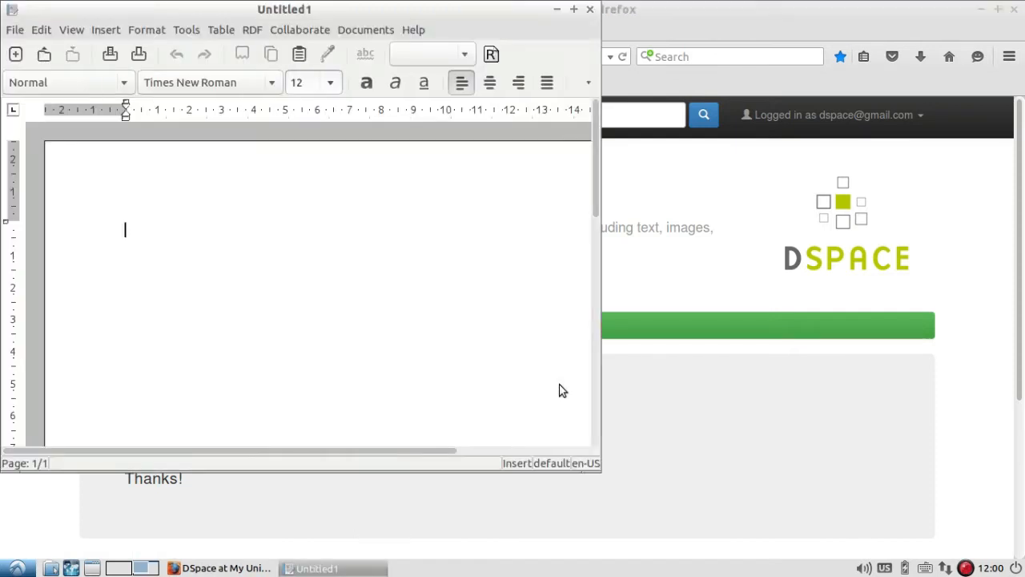
click(574, 8)
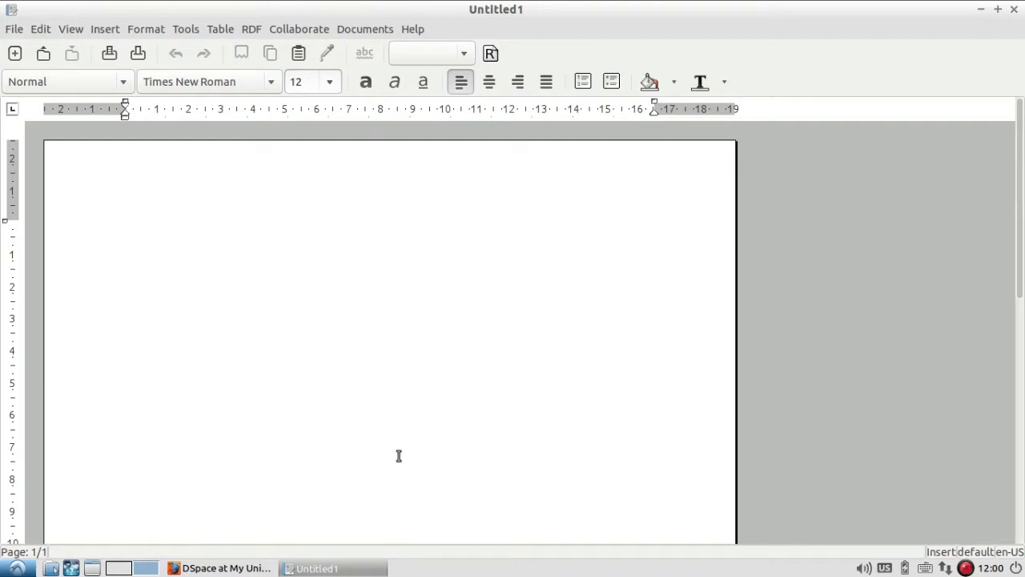
Centre the first paragraph of the blank document and set its text colour to red.
scroll(415, 278, up, 3)
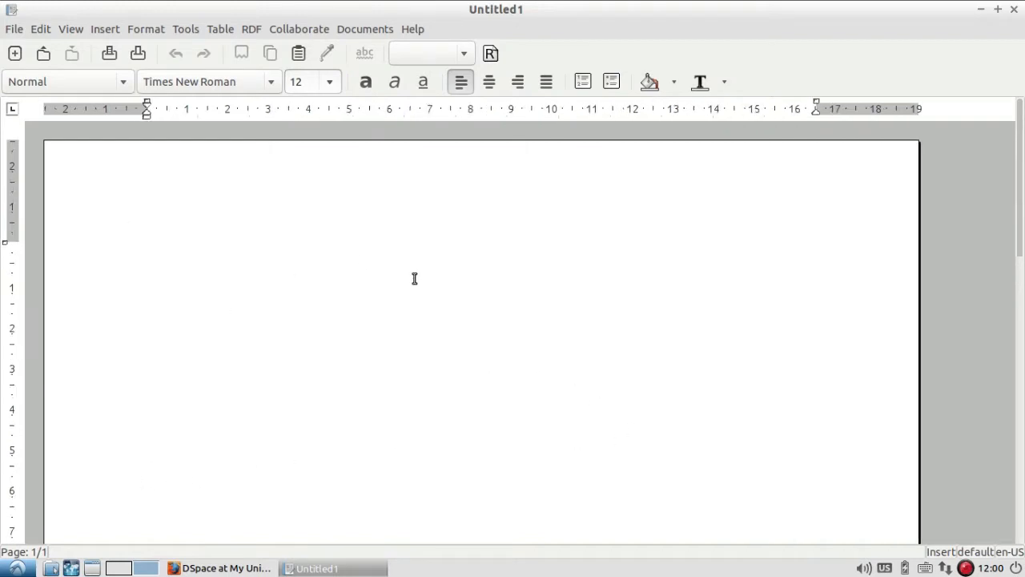
scroll(415, 279, up, 1)
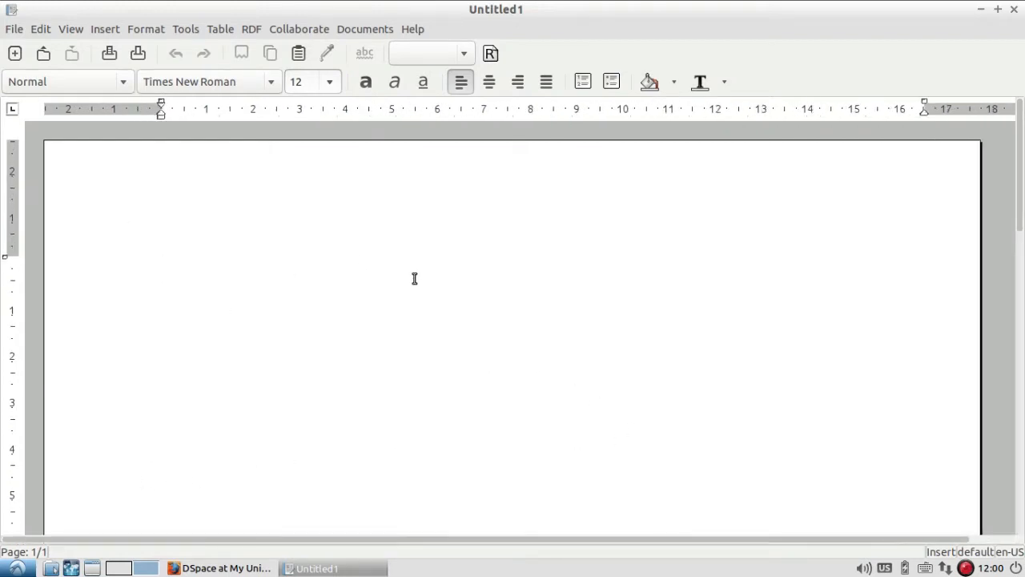
key(ctrl+e)
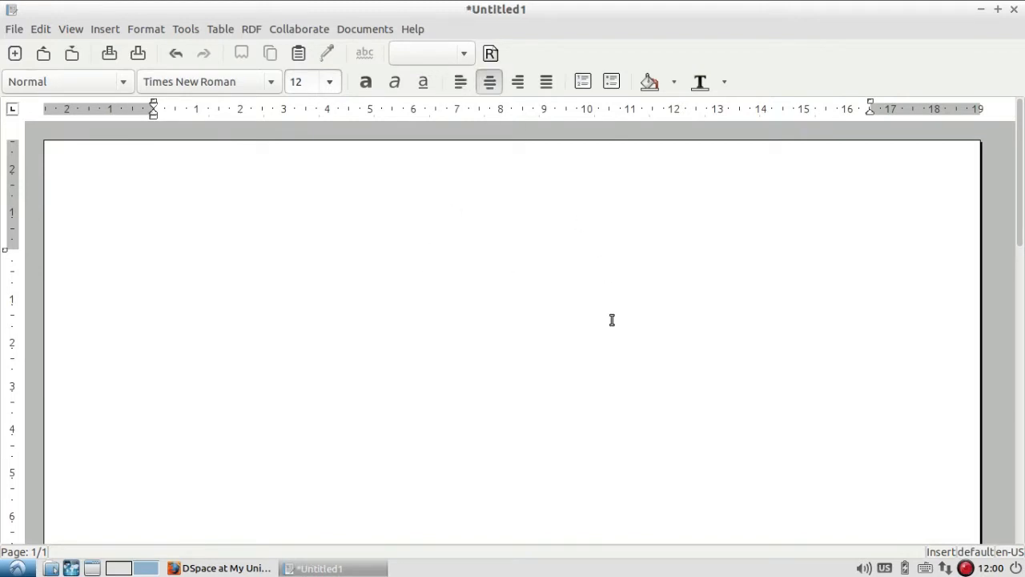
click(725, 83)
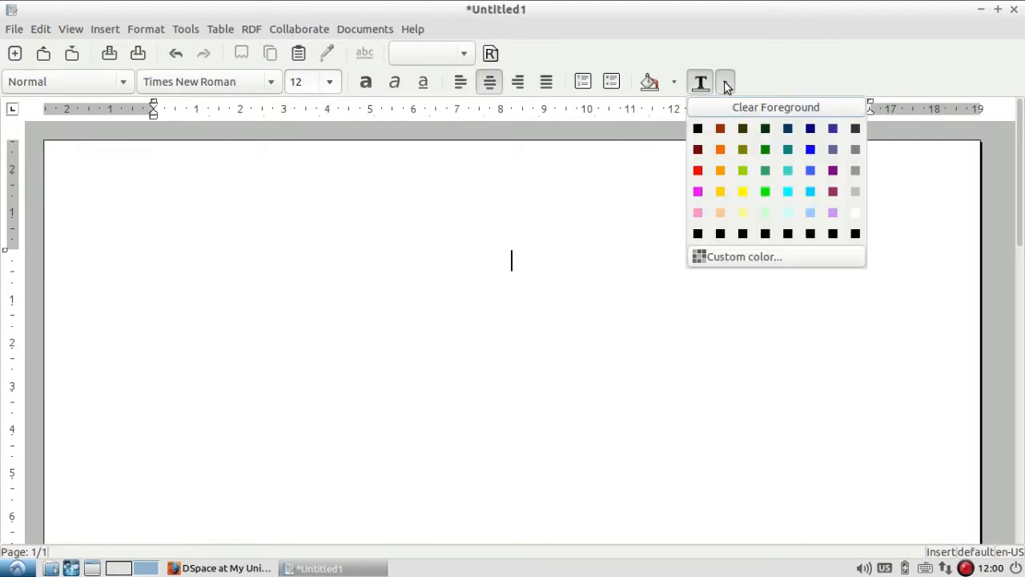
click(697, 170)
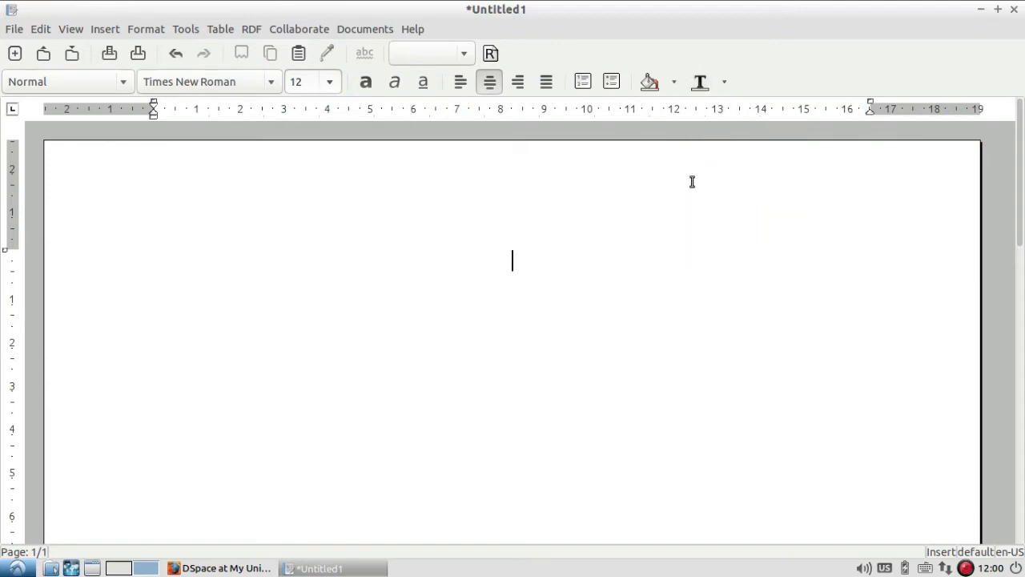
Enter the heading "Top Level Community Name - Librarian Guide" on the first line.
text(Top )
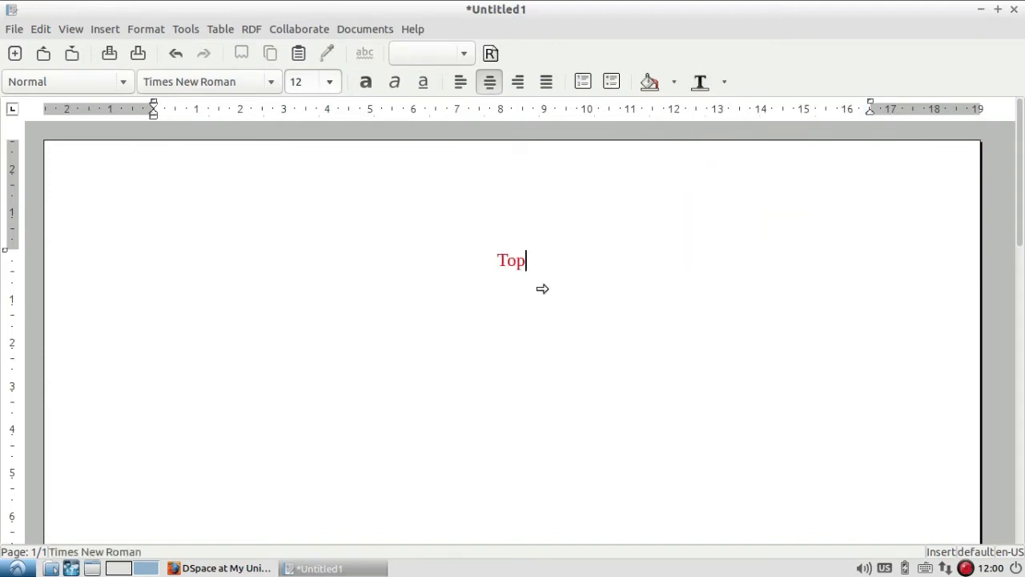
text(LevelC)
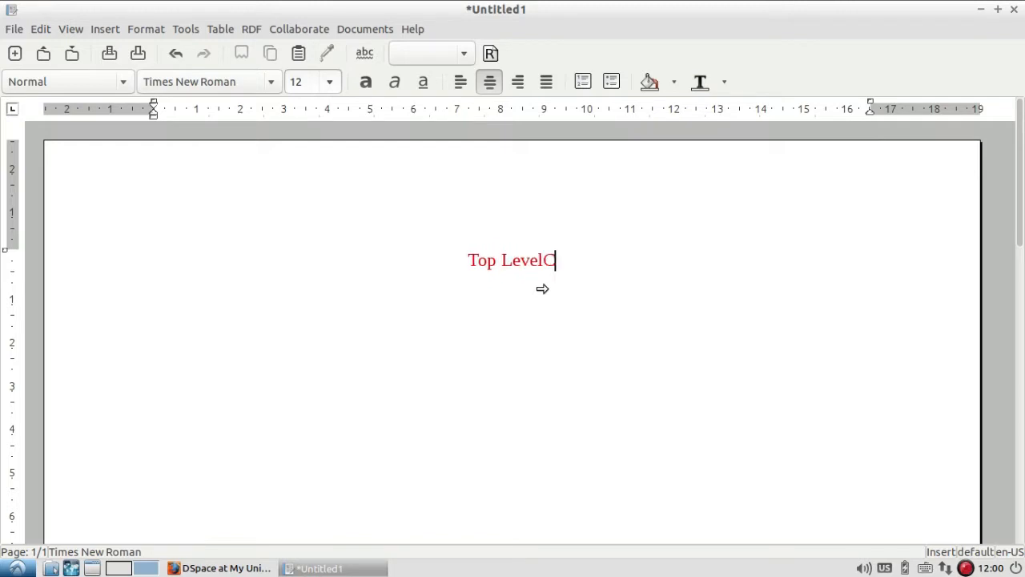
key(BackSpace)
text(C)
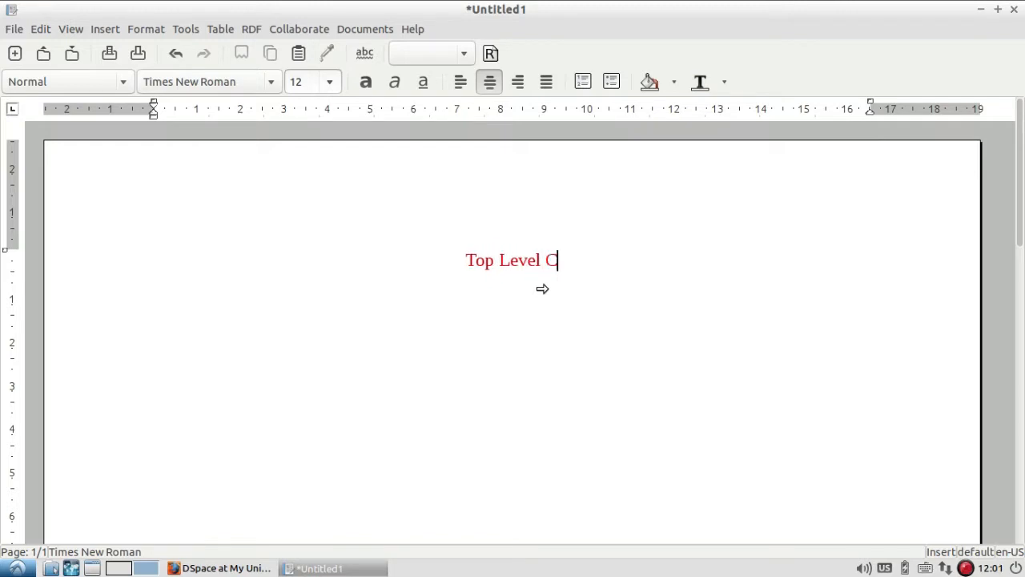
text(ommunity Nam)
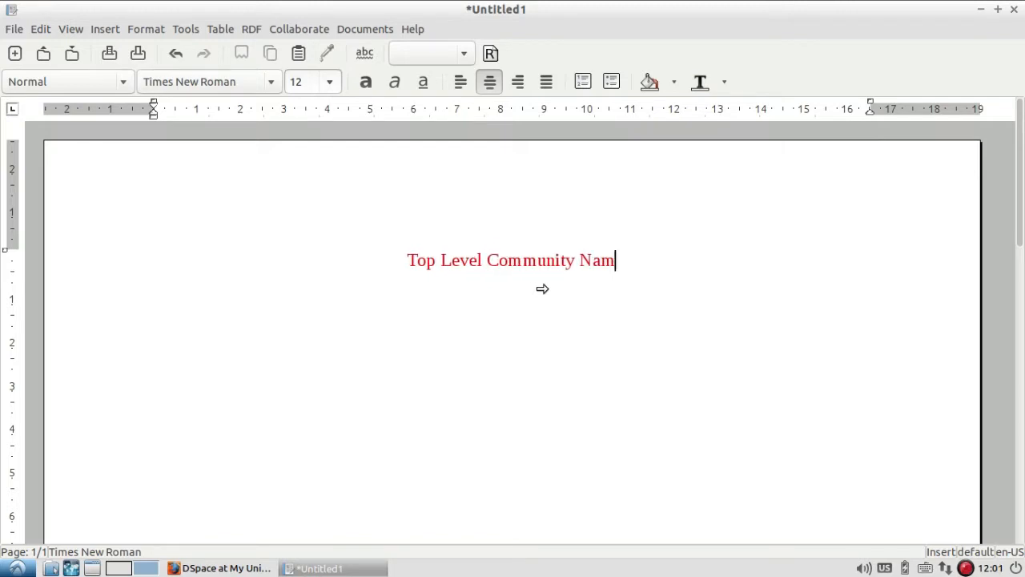
text(e -)
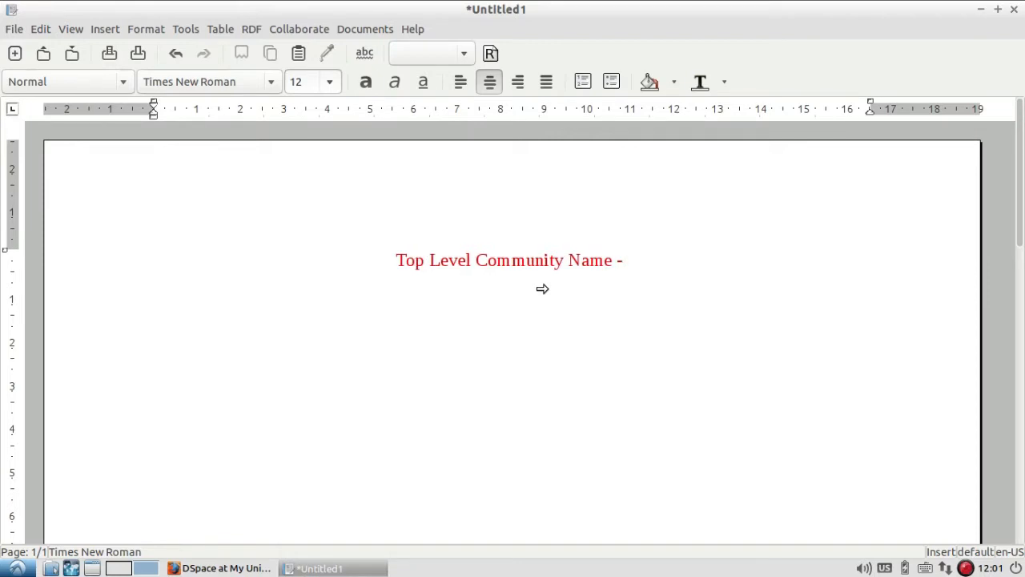
text(Li)
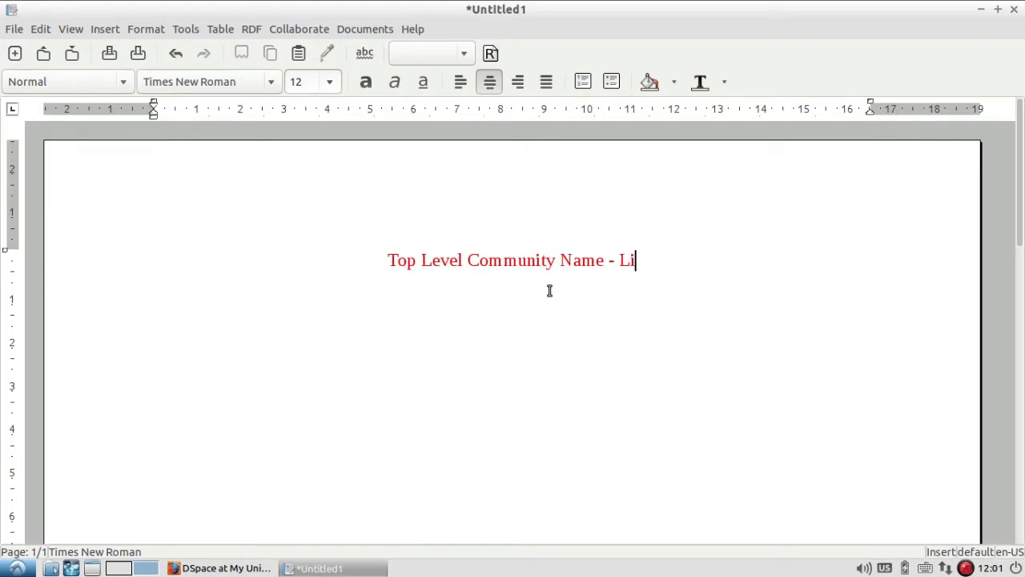
text(brarian Guide)
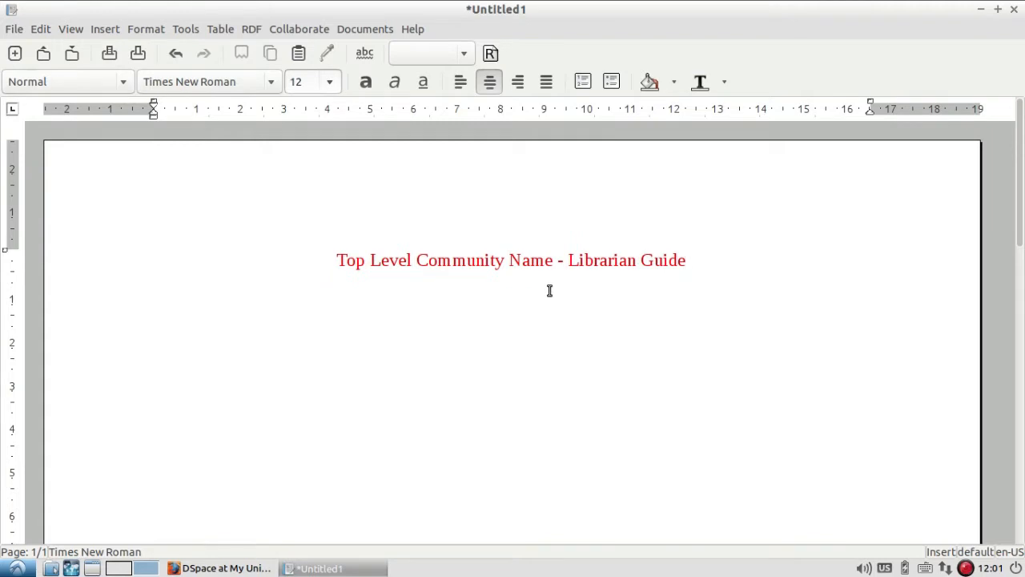
Add a second line below the heading reading "Collection Name: E-Newsletter".
key(Return)
text(Collection N)
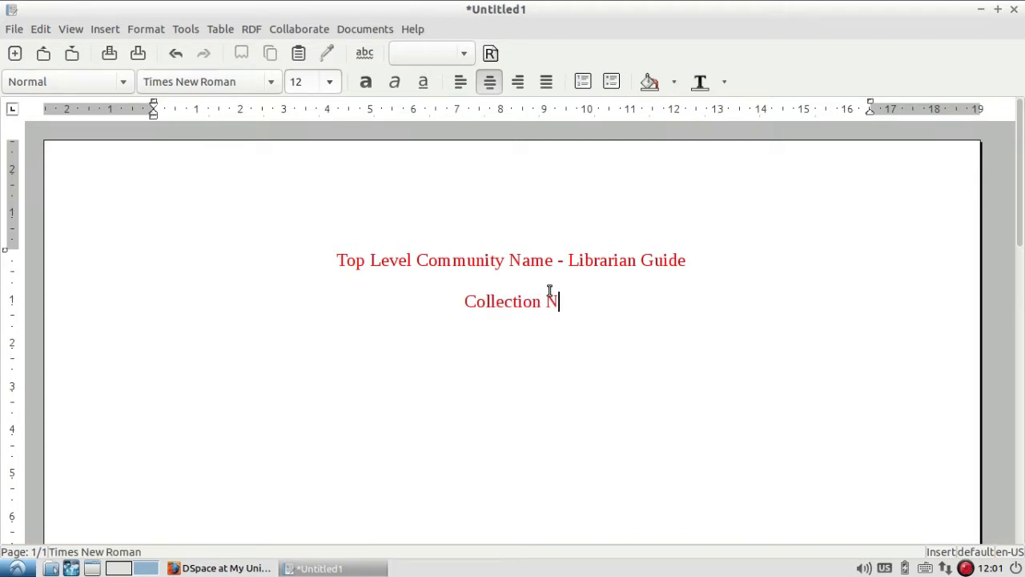
text(ame: )
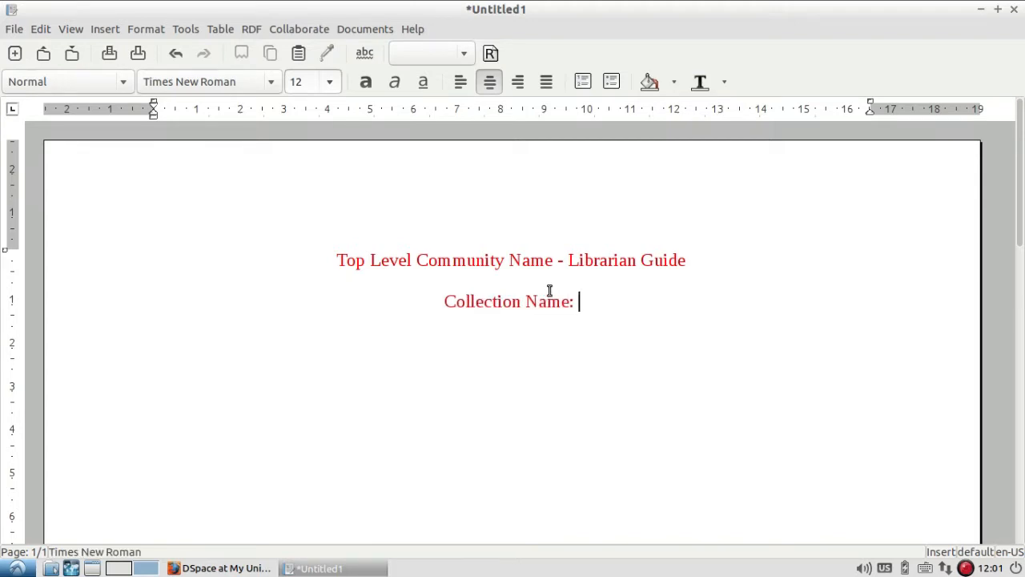
text(E)
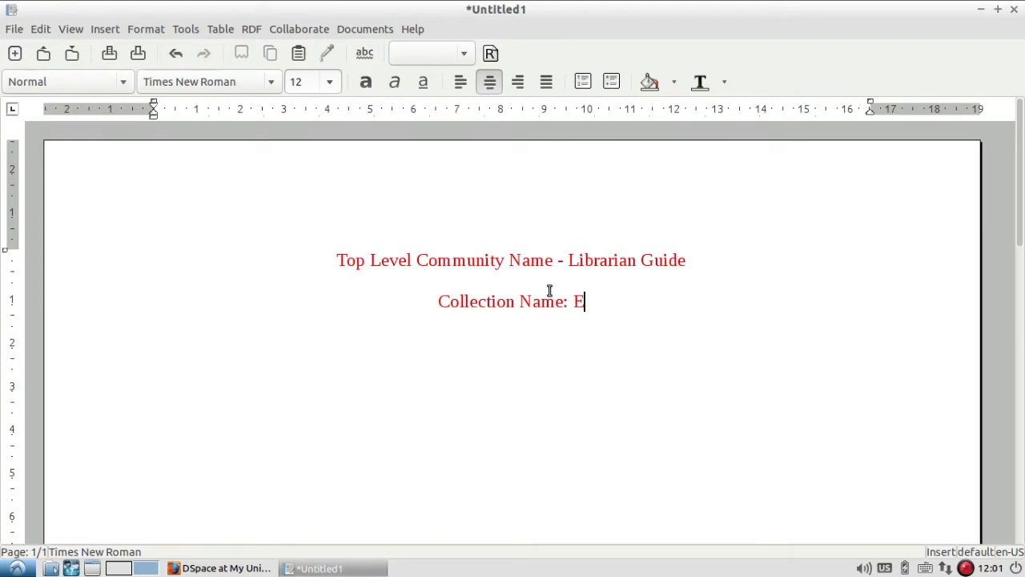
text(-Newsl)
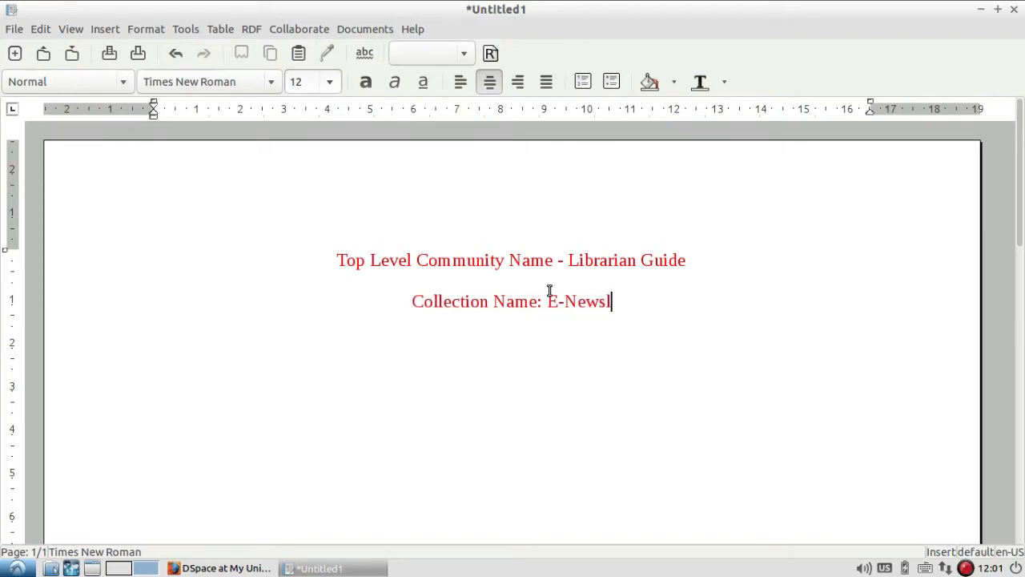
text(etter )
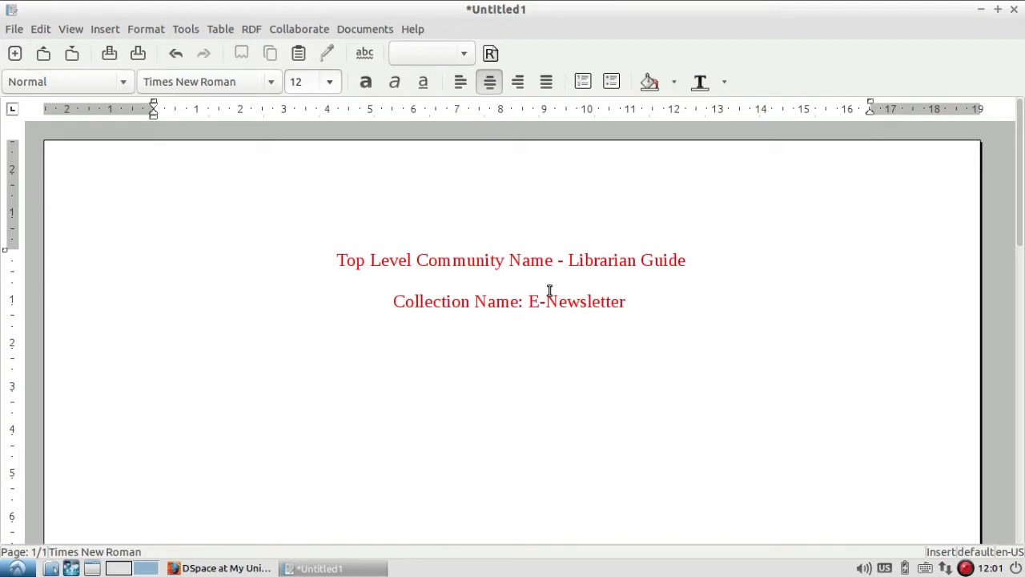
Extend the collection name line with "and ISO Images and DSpace Videos".
text(and )
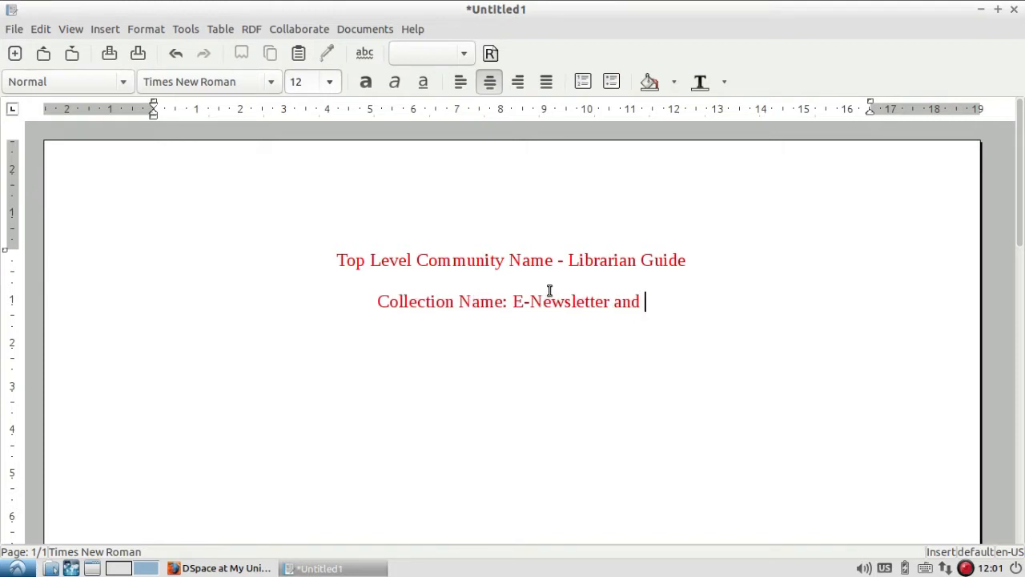
text(ISO Imag)
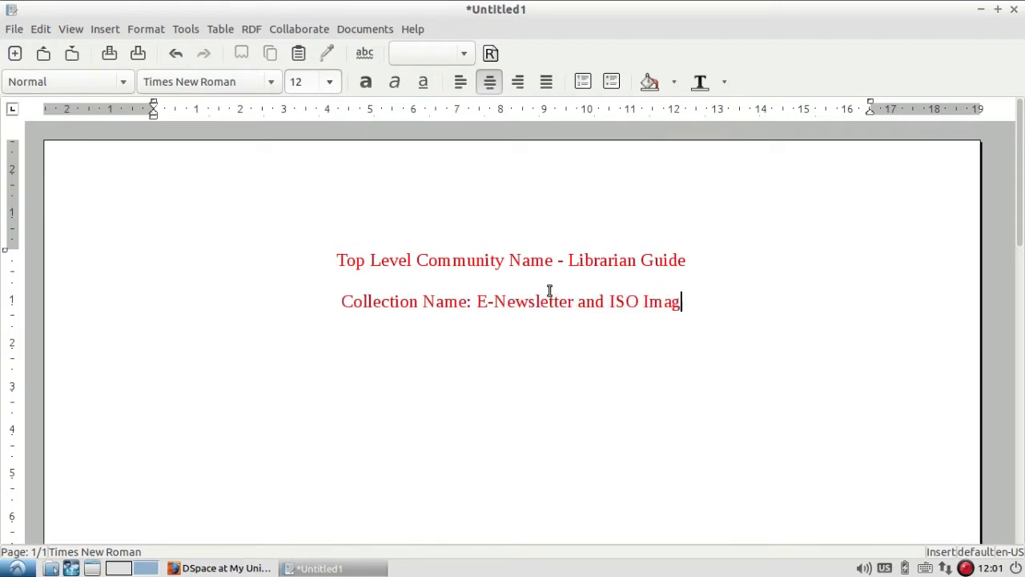
text(es)
key(BackSpace)
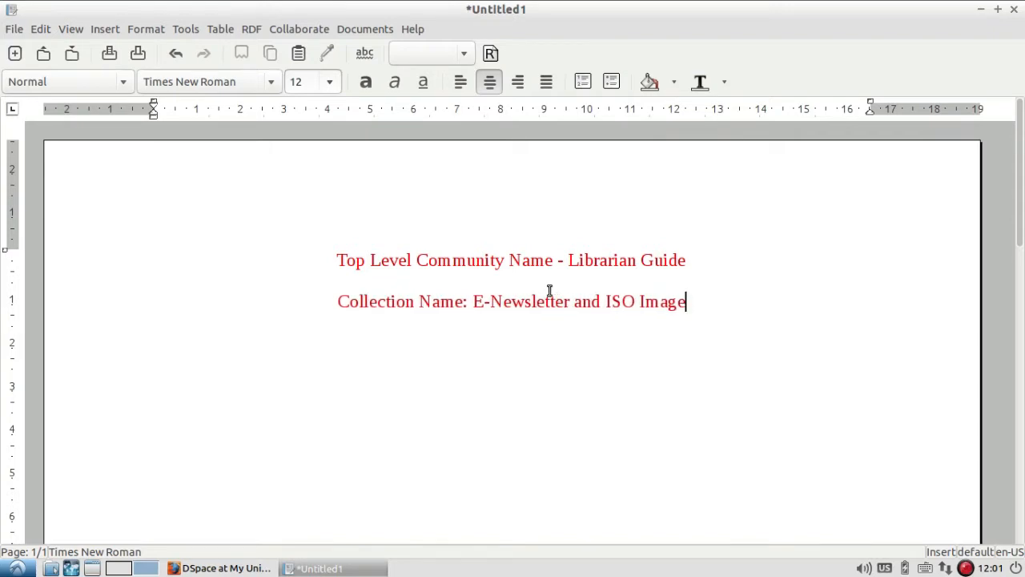
text(s and )
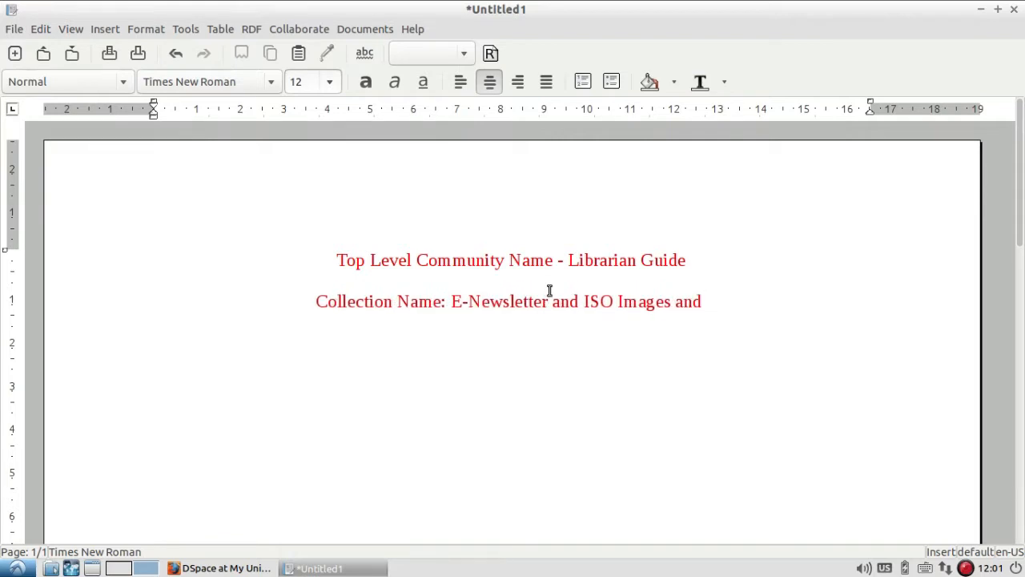
text(You)
key(BackSpace)
key(BackSpace)
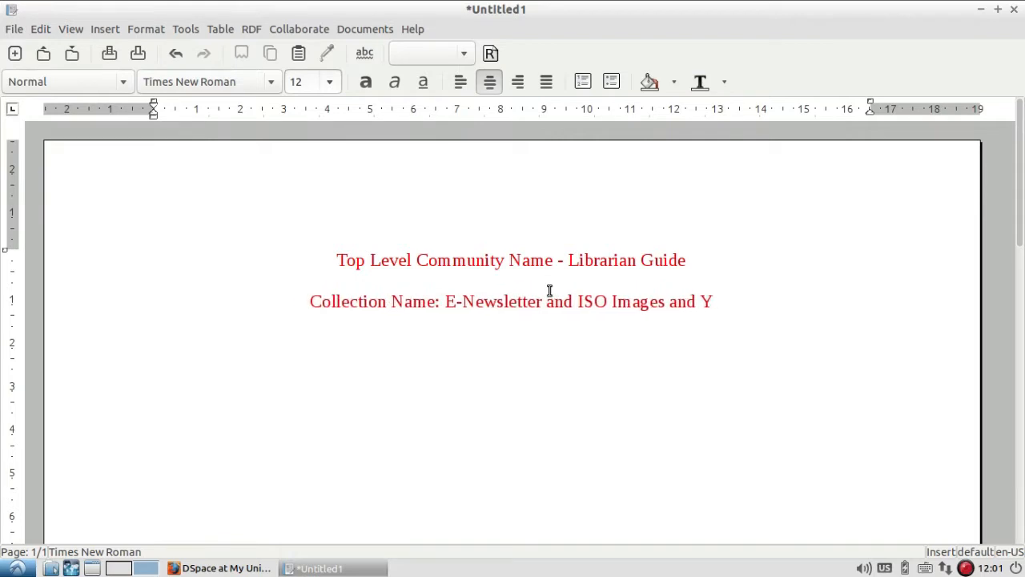
key(BackSpace)
text(DSpace )
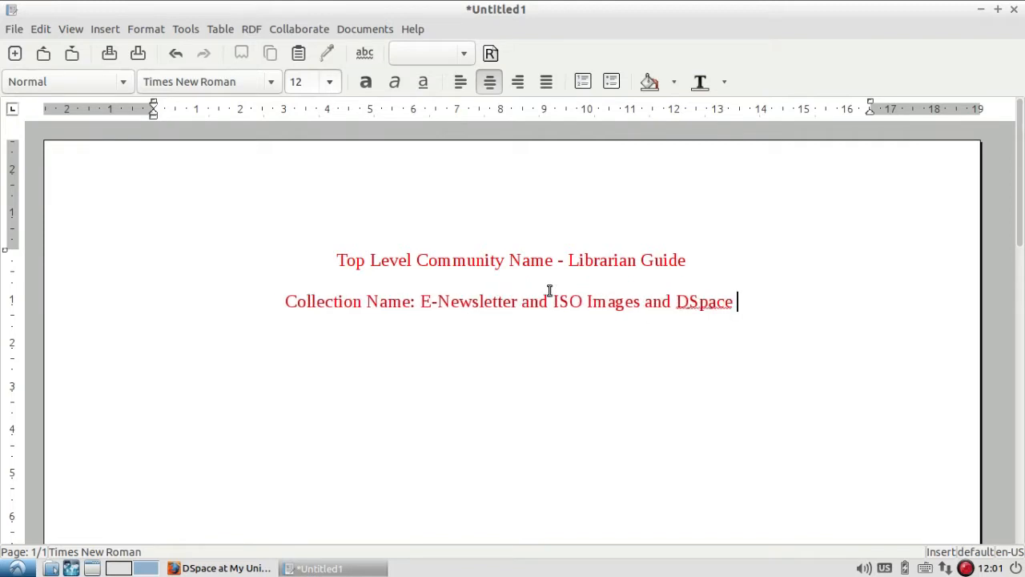
text(Videos)
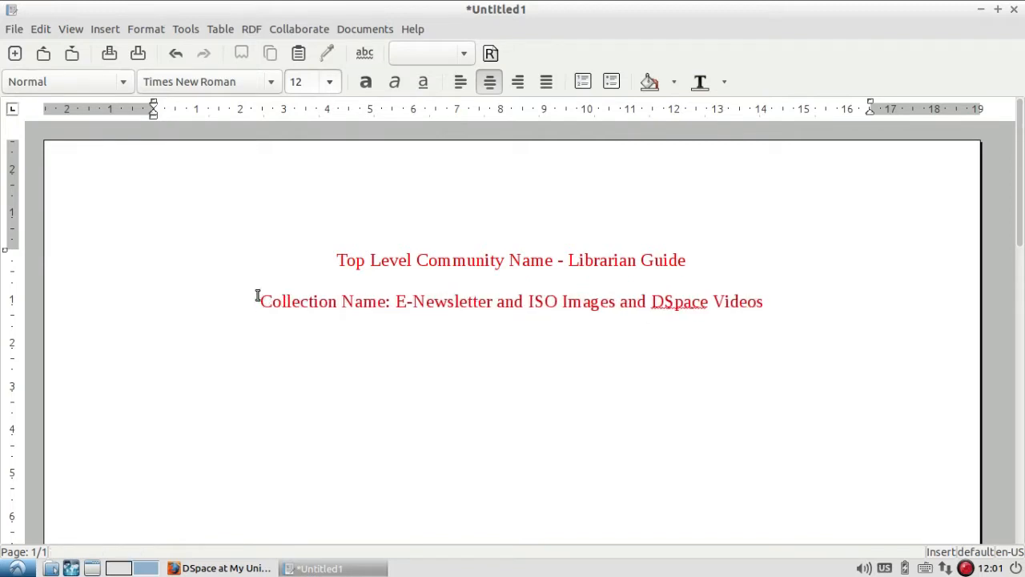
drag(569, 261, 685, 262)
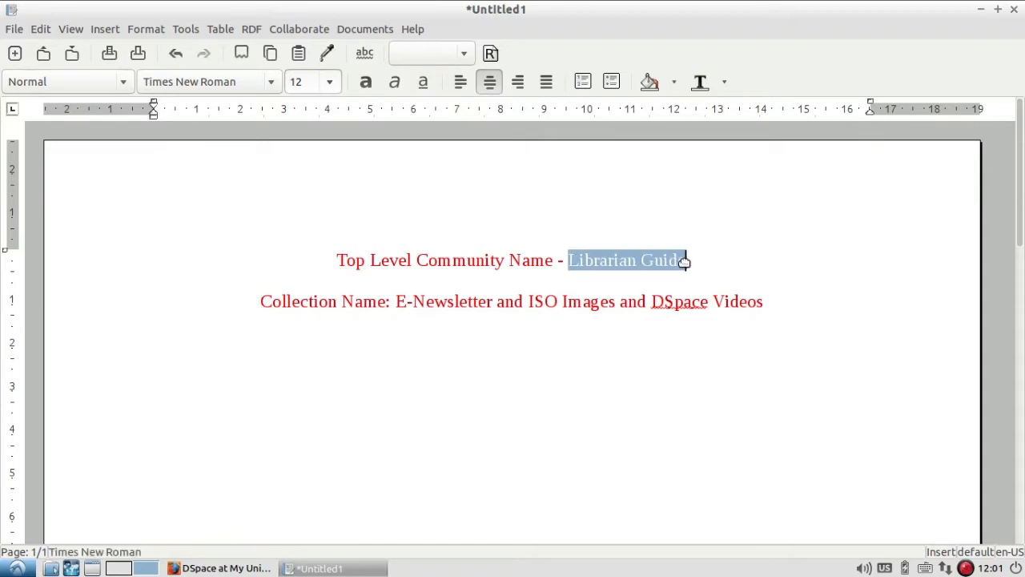
click(633, 263)
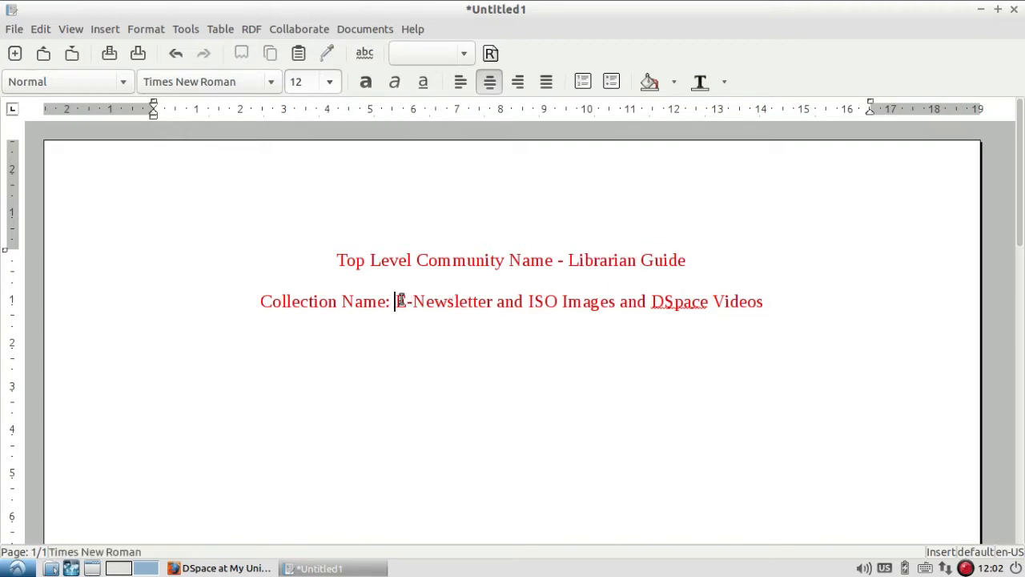
drag(395, 301, 760, 305)
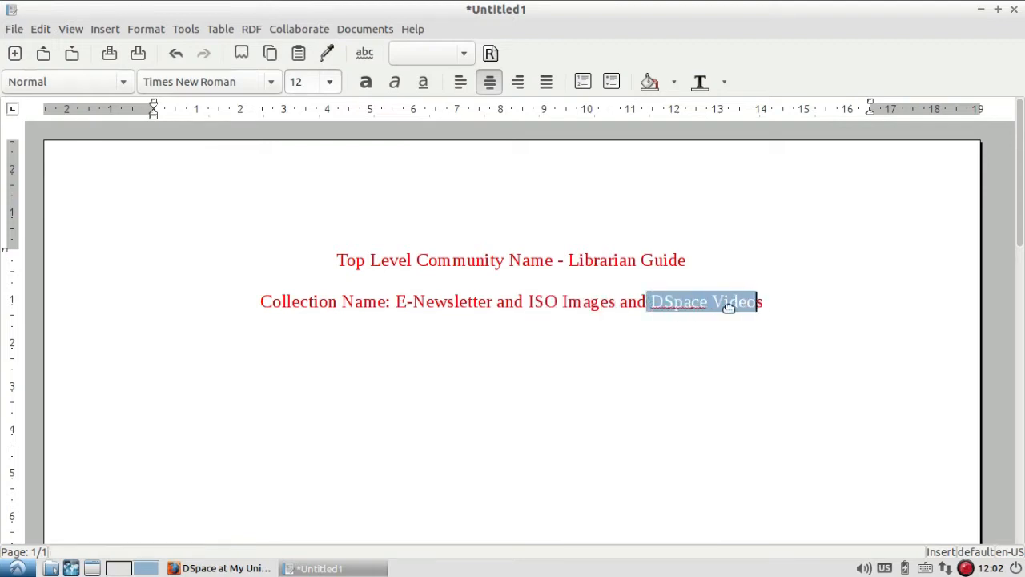
click(668, 317)
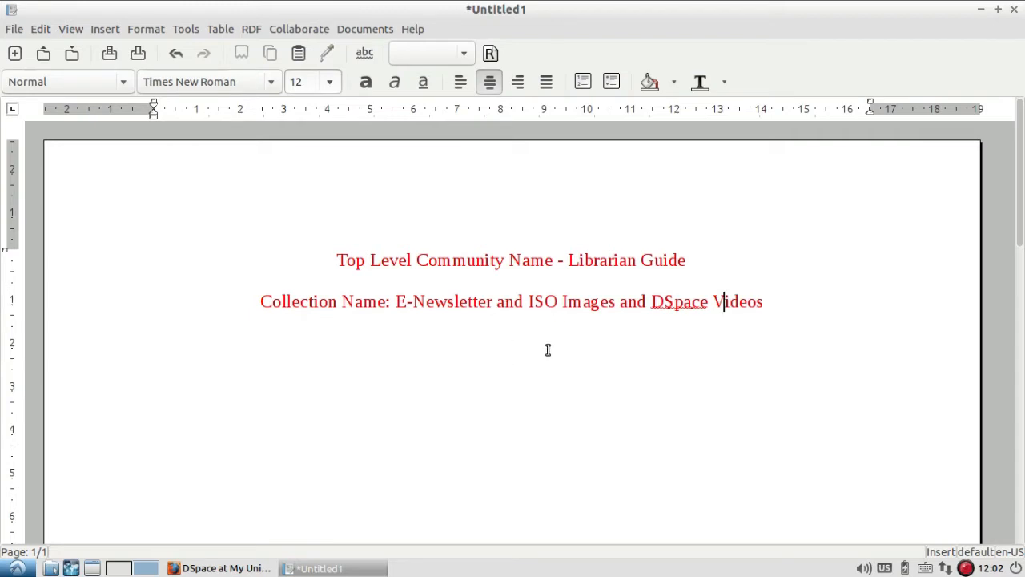
Switch to DSpace in Firefox and open the Administration Tools page for the logged-in account.
click(246, 569)
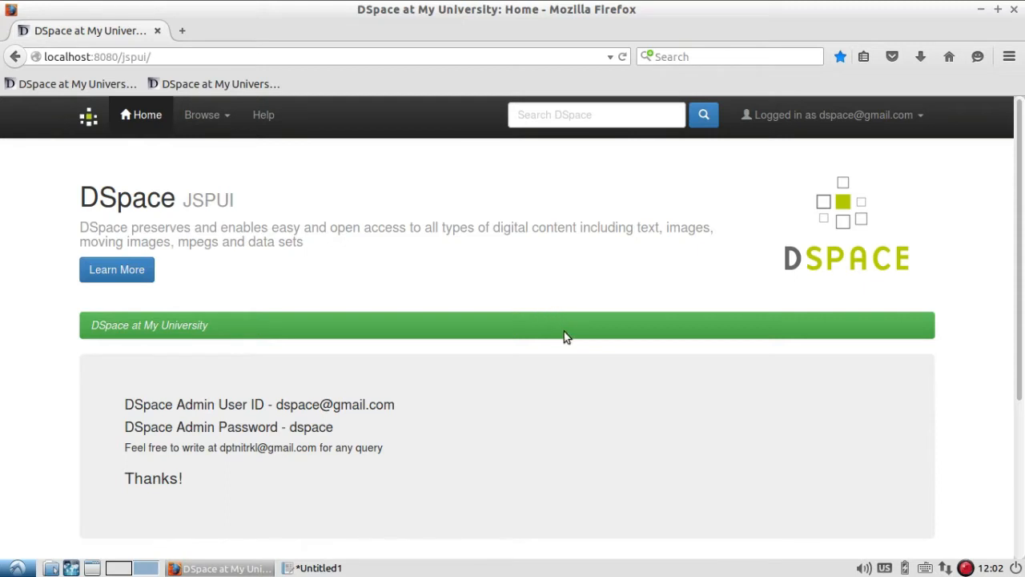
click(911, 117)
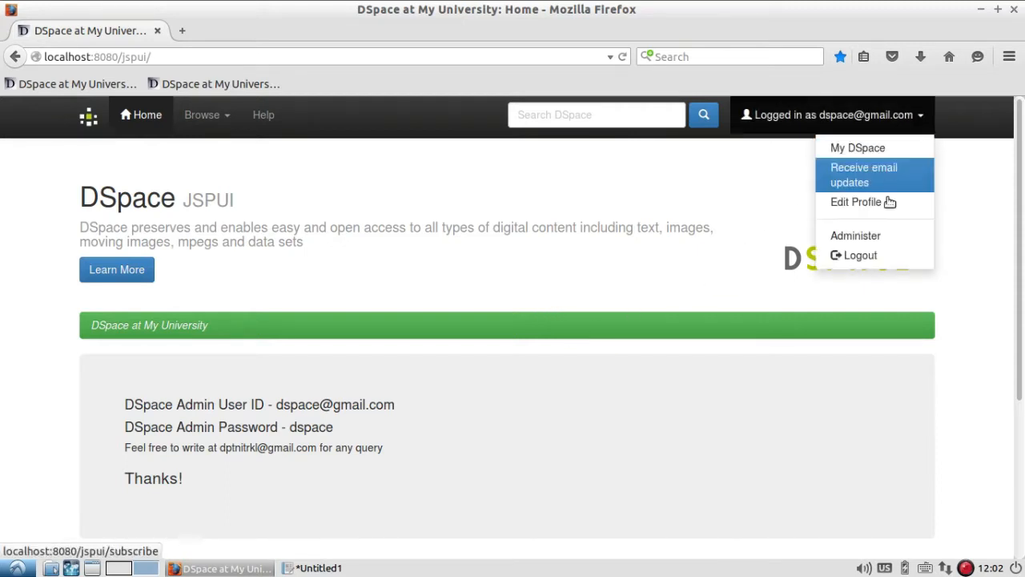
click(882, 242)
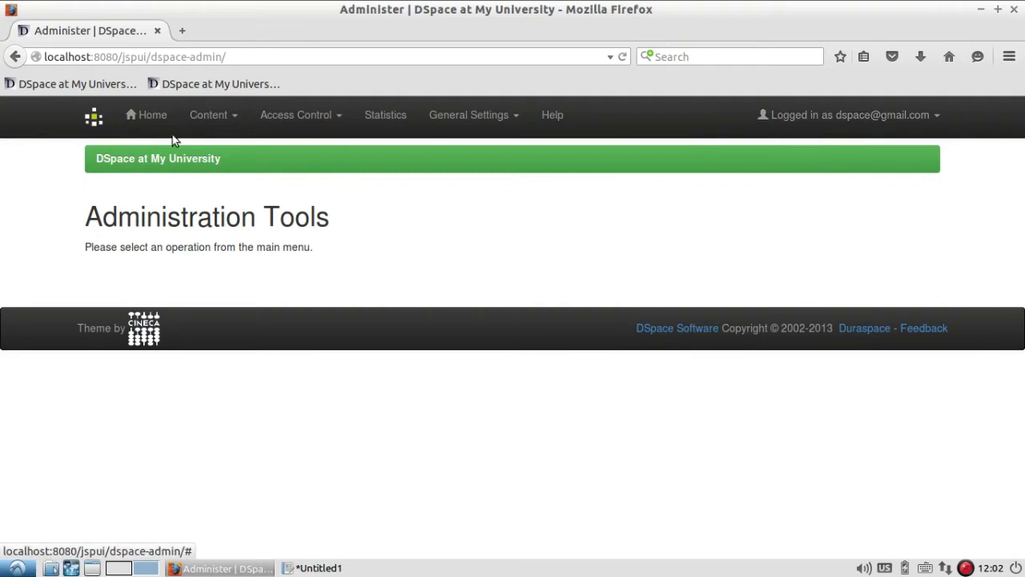
click(515, 120)
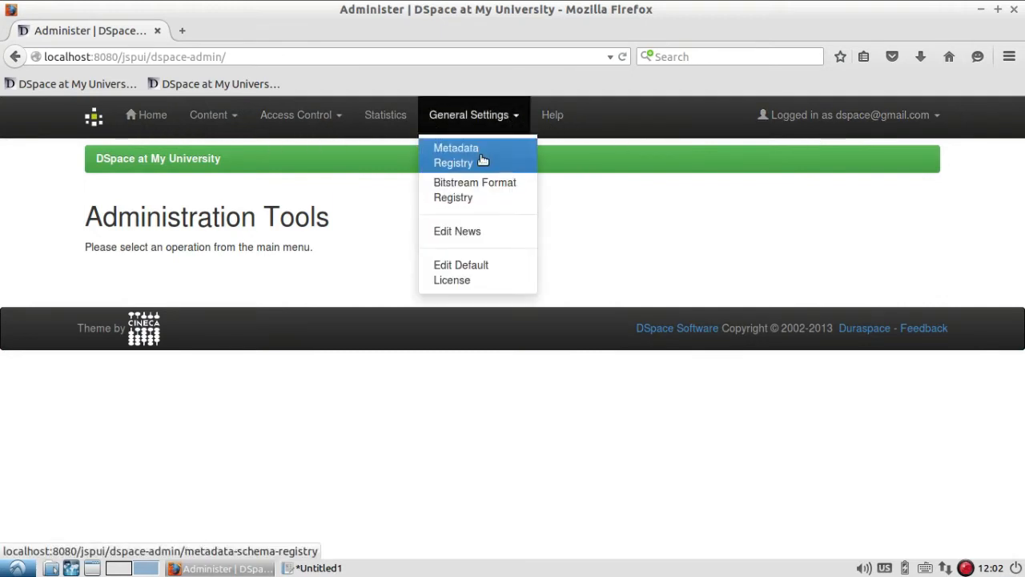
click(343, 116)
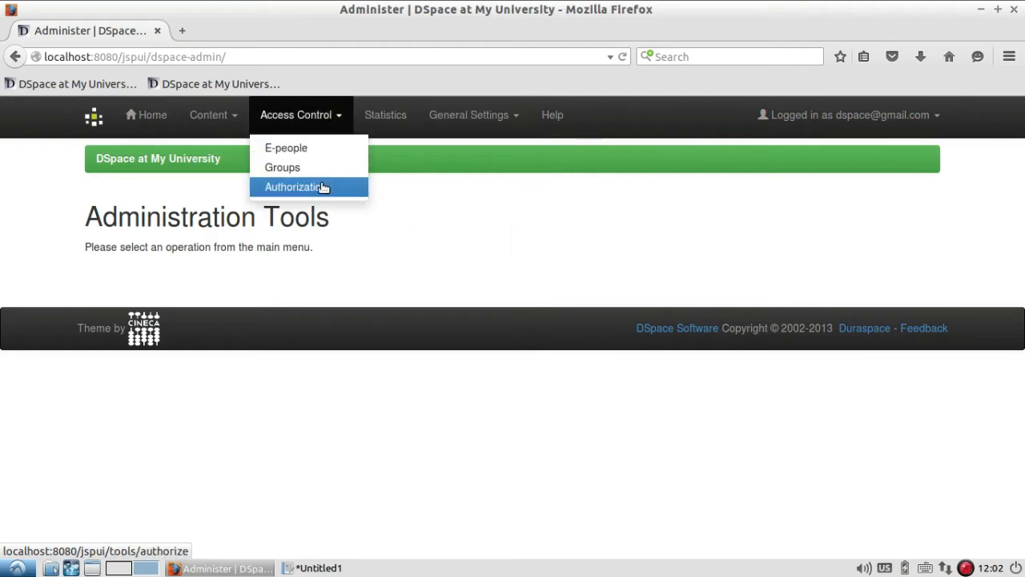
click(238, 117)
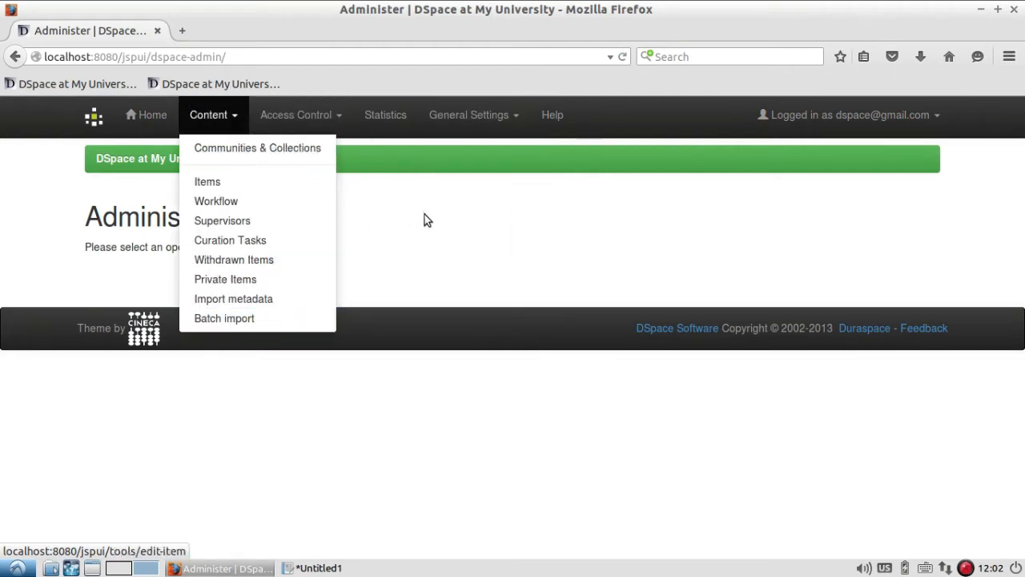
click(649, 174)
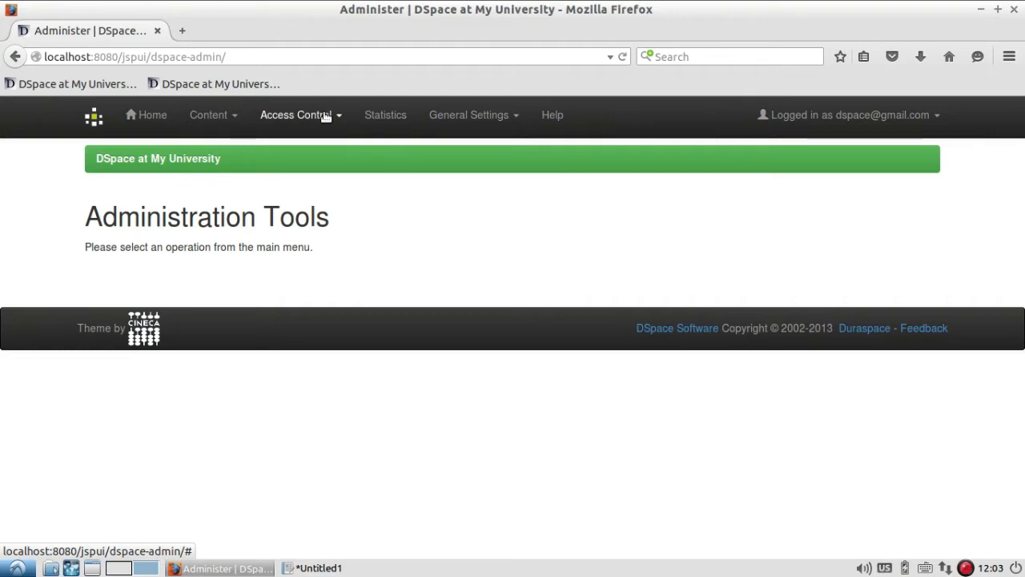
Go to the Communities & Collections page and start creating a top-level community.
click(221, 125)
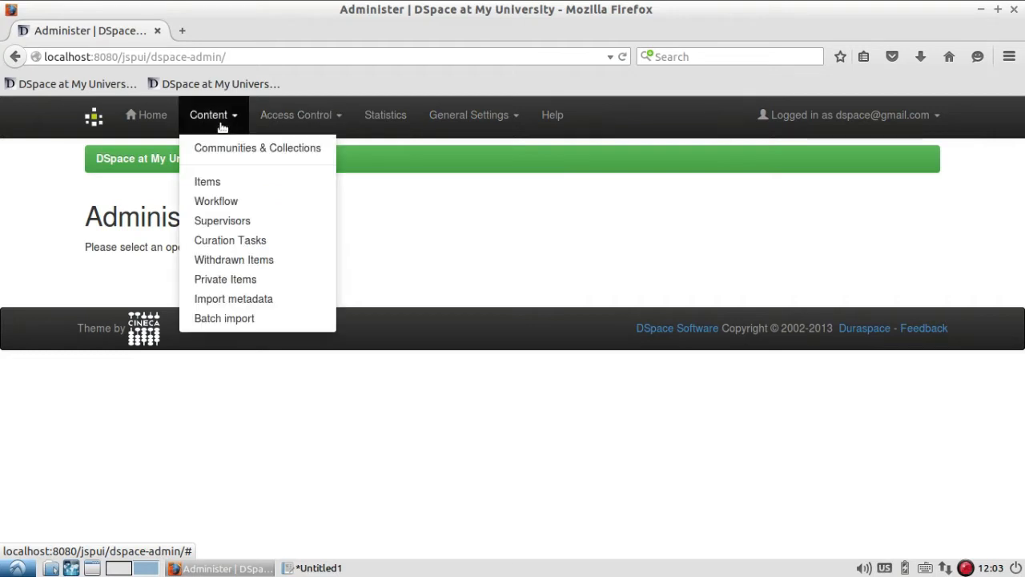
click(311, 152)
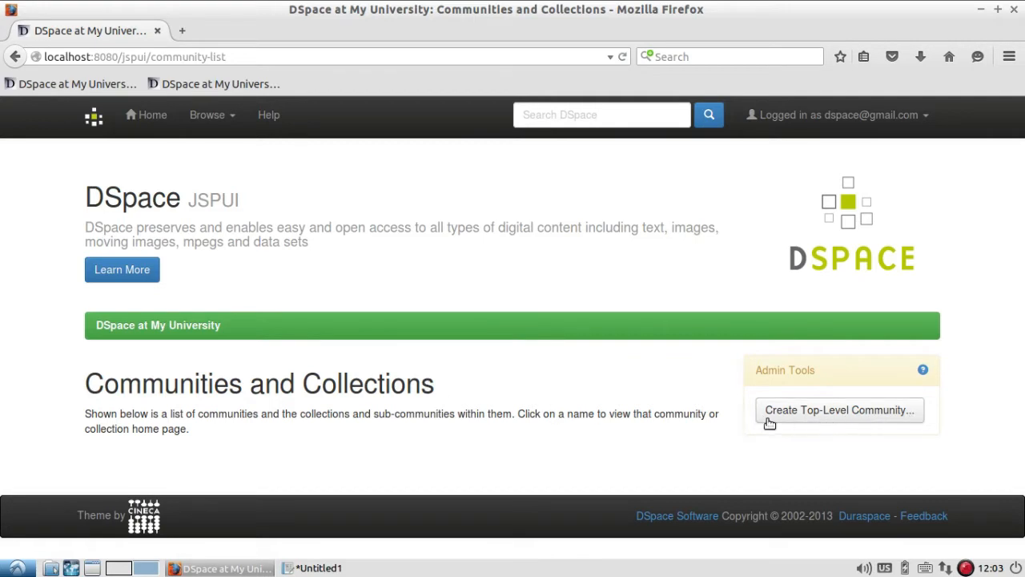
click(876, 414)
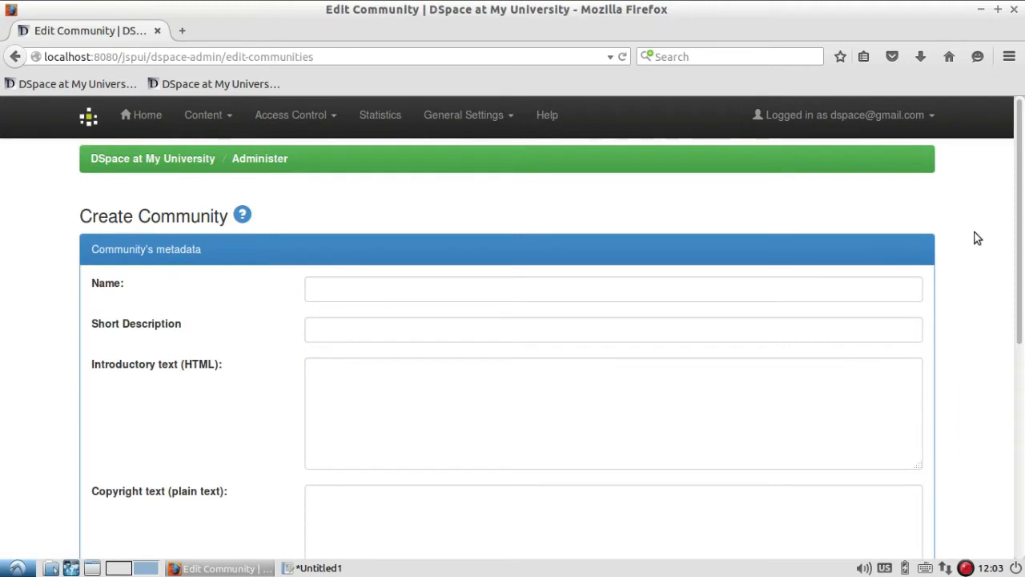
Name the new community "Librarian Guide".
drag(1021, 183, 1023, 203)
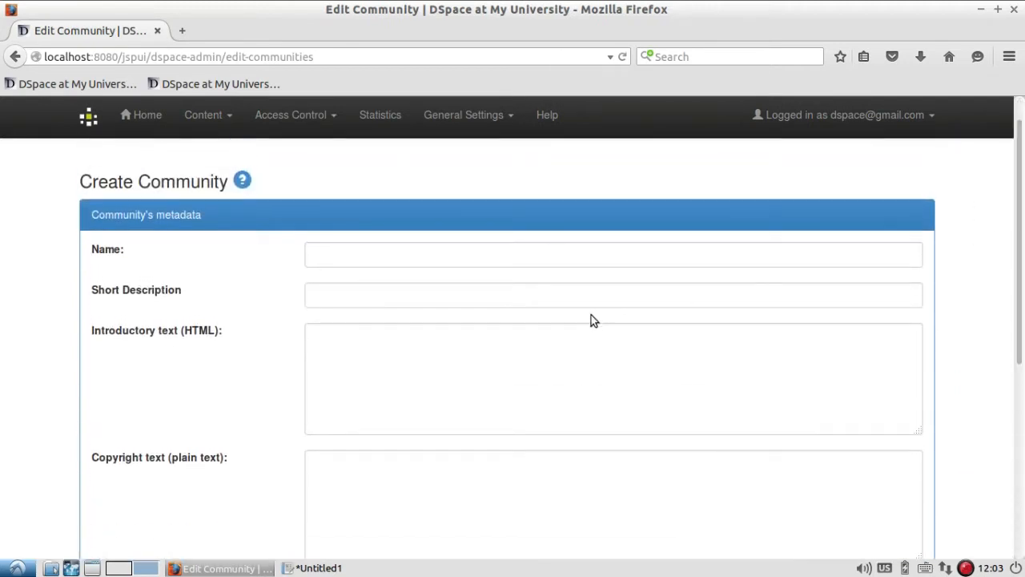
click(595, 254)
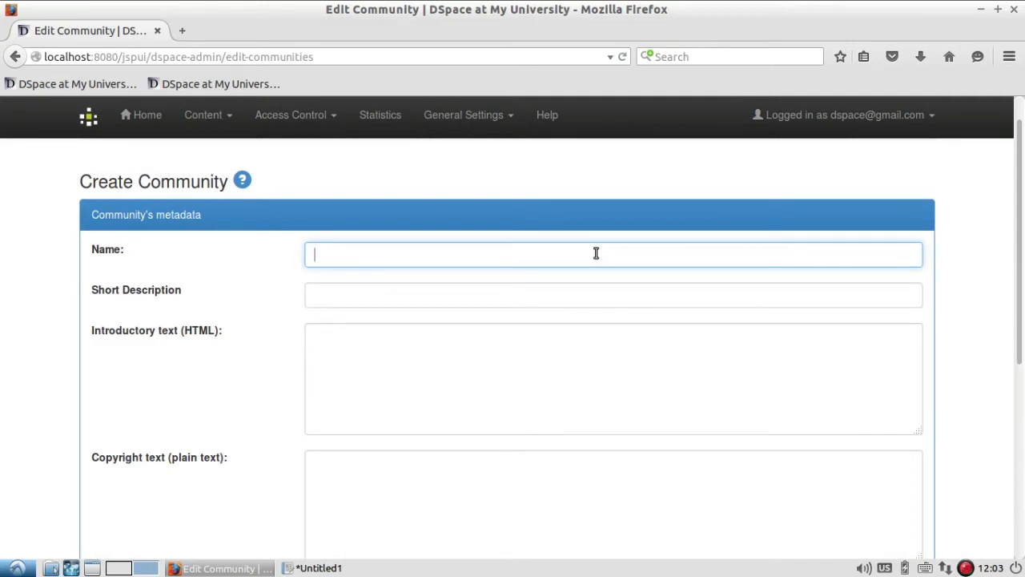
text(Librarian Guide)
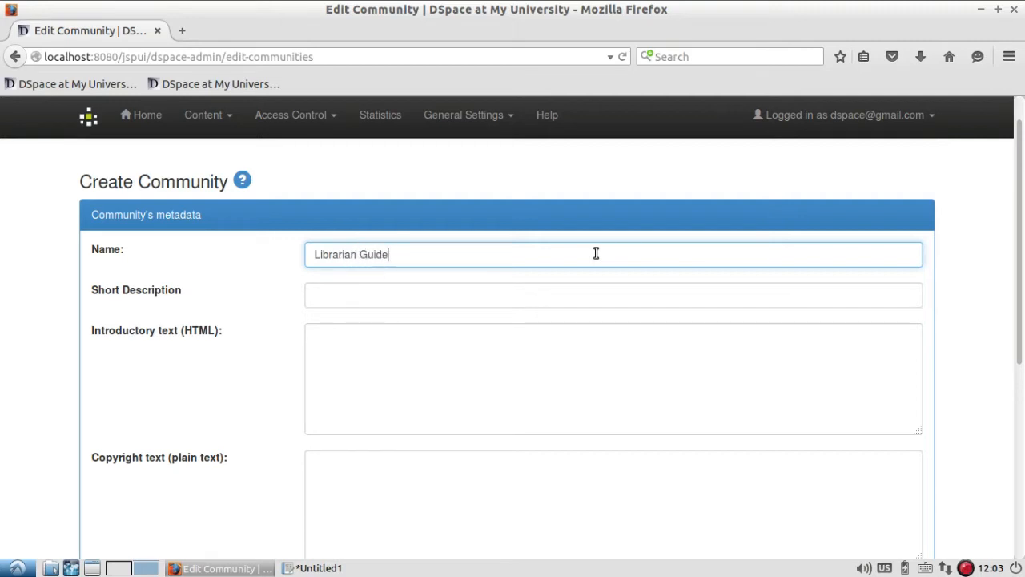
Begin the community's short description with "Librariang Guide is an outcome of the problem faced during".
click(479, 302)
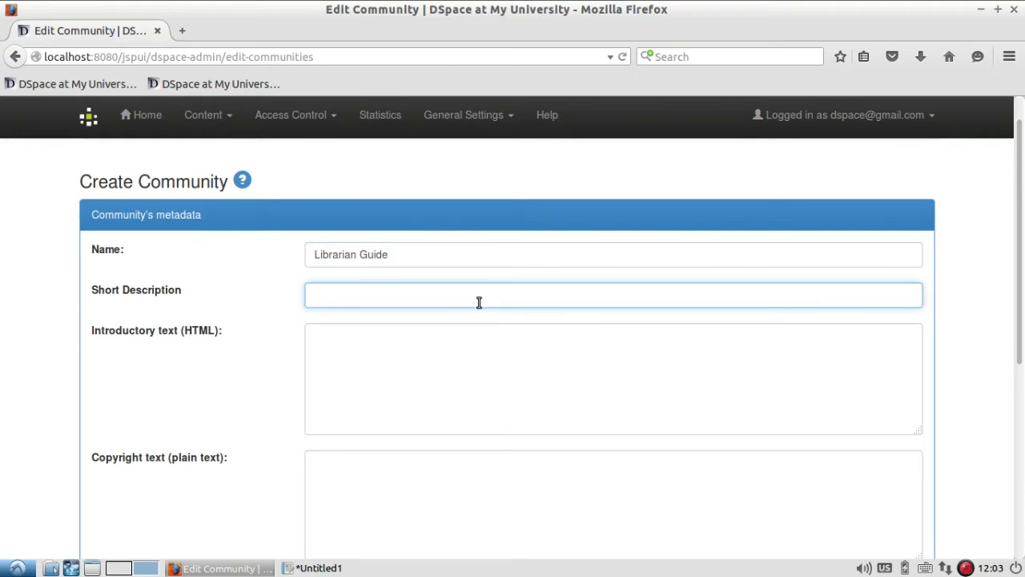
text(Librariang Guide is an o)
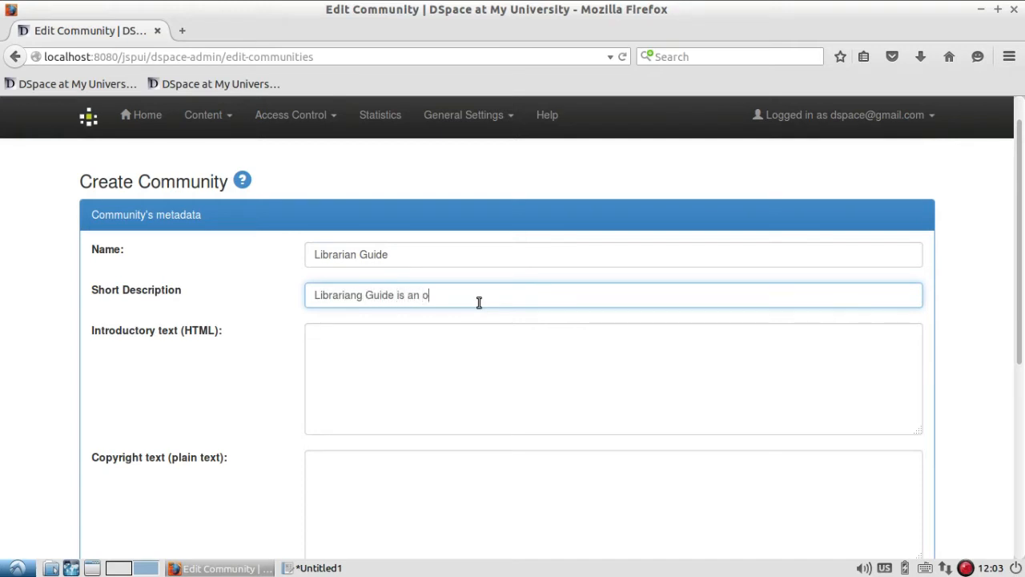
text(utcome of the problems)
key(BackSpace)
text(faced during)
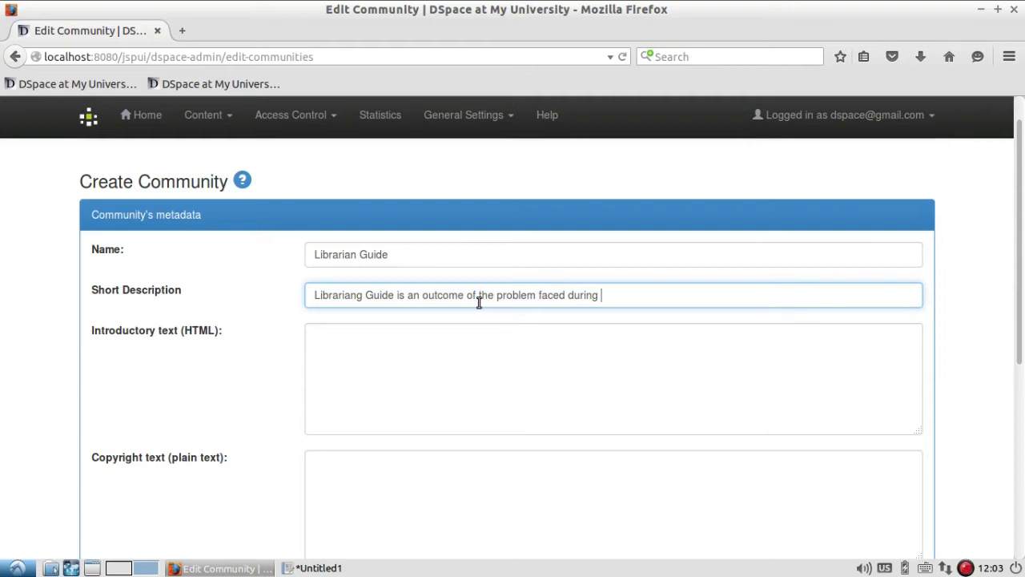
Continue the short description with "the practice on different software so", removing stray characters inserted mid-sentence.
text( the)
text( practi)
click(479, 300)
text(the)
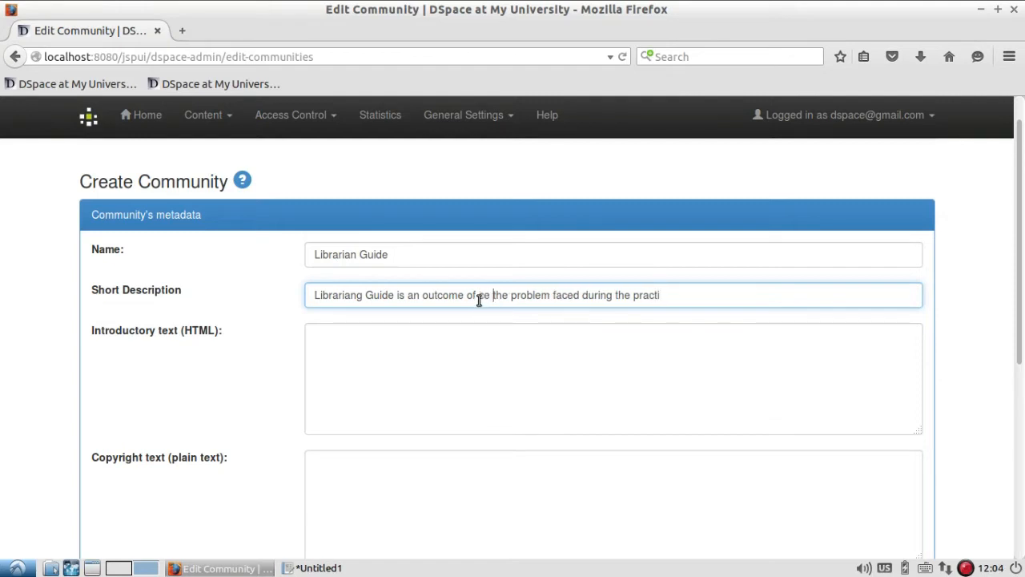
key(BackSpace)
key(BackSpace)
key(BackSpace)
key(BackSpace)
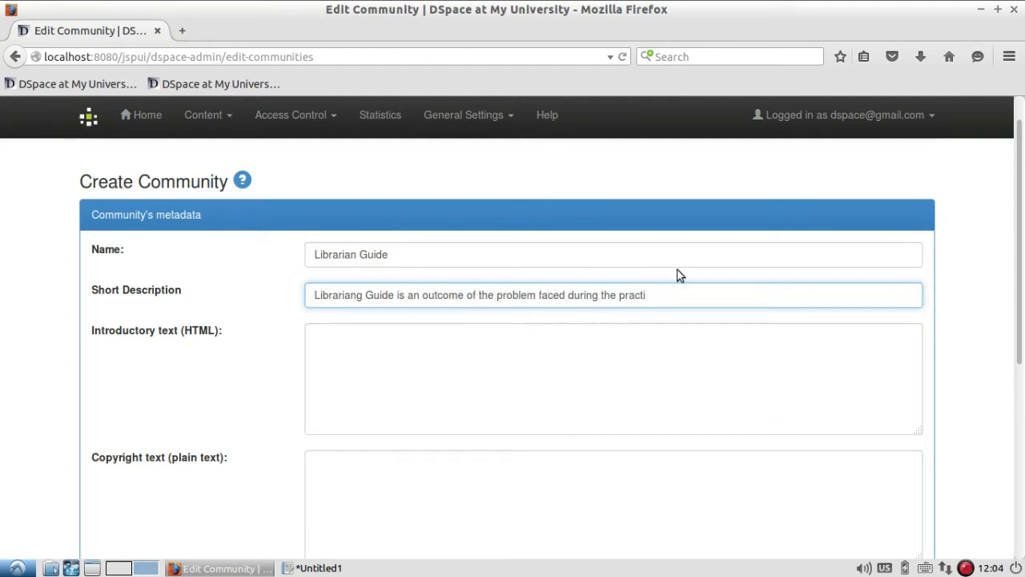
click(671, 294)
text(ce of different software.so)
Finish the short description with "having this platform to share the ideas with friends." and clear misplaced characters before "different".
text(having this pla)
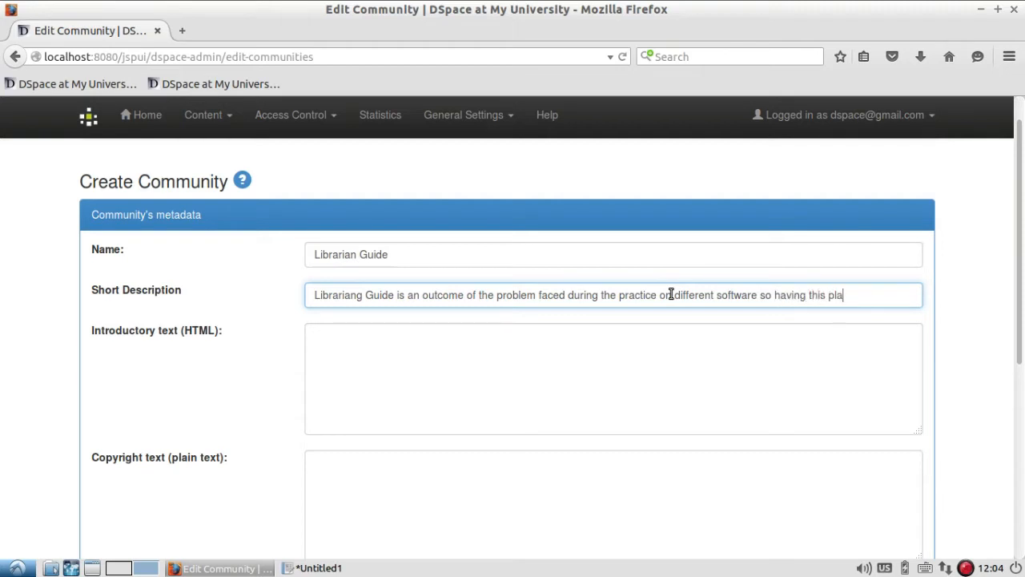
click(672, 295)
text(form)
key(BackSpace)
key(BackSpace)
key(BackSpace)
key(BackSpace)
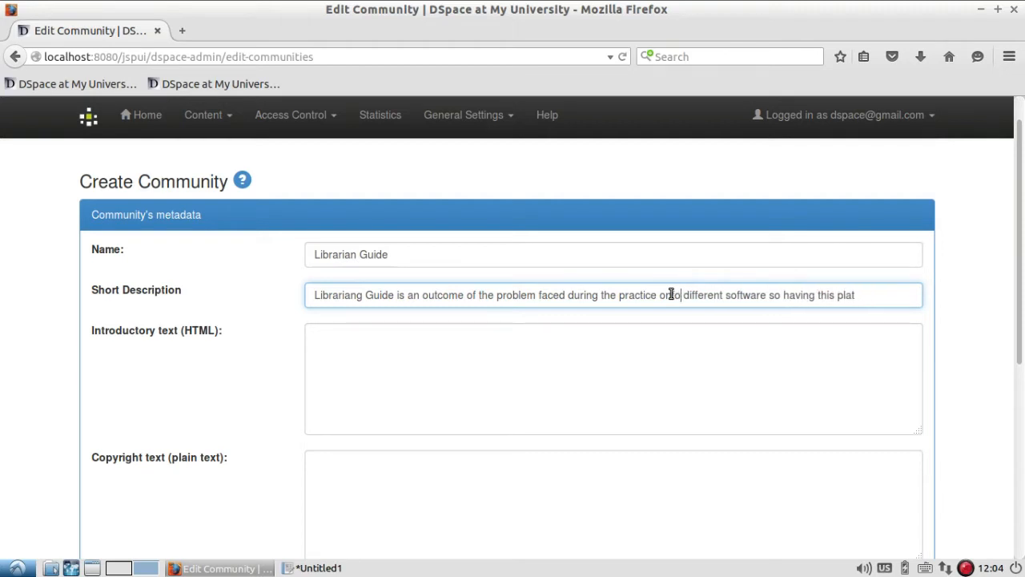
key(BackSpace)
click(849, 300)
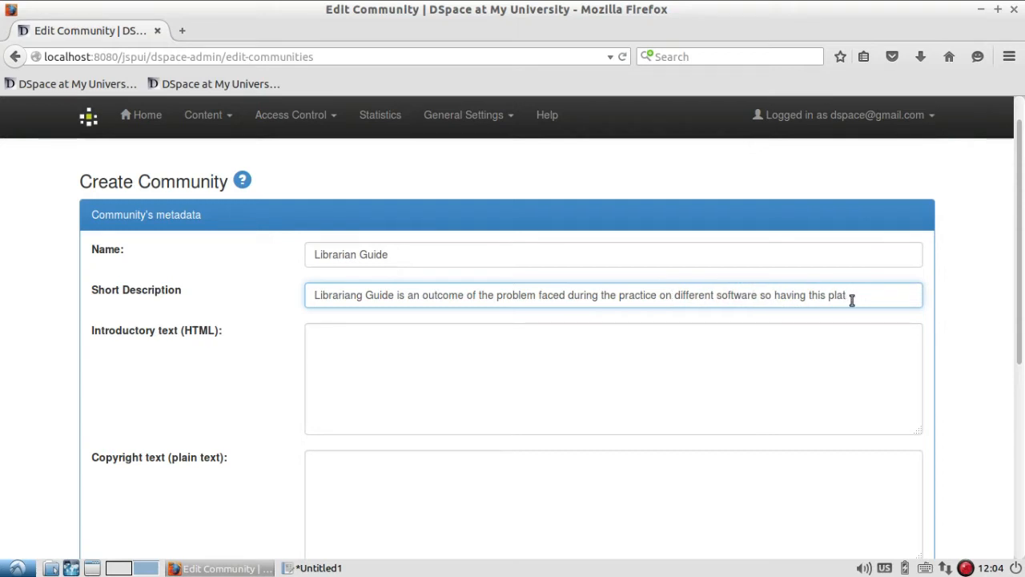
text(form to share the id)
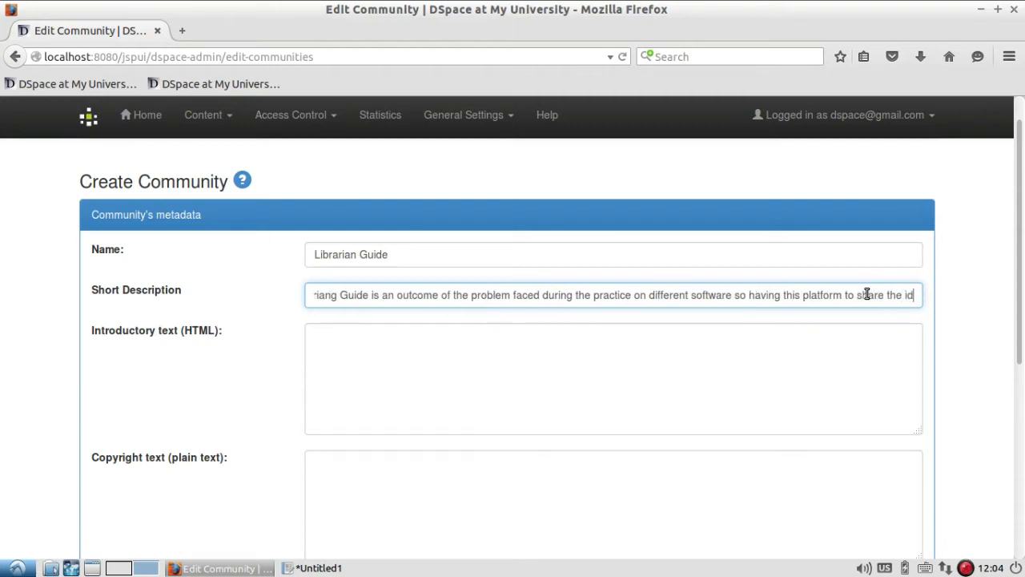
text(eas with f)
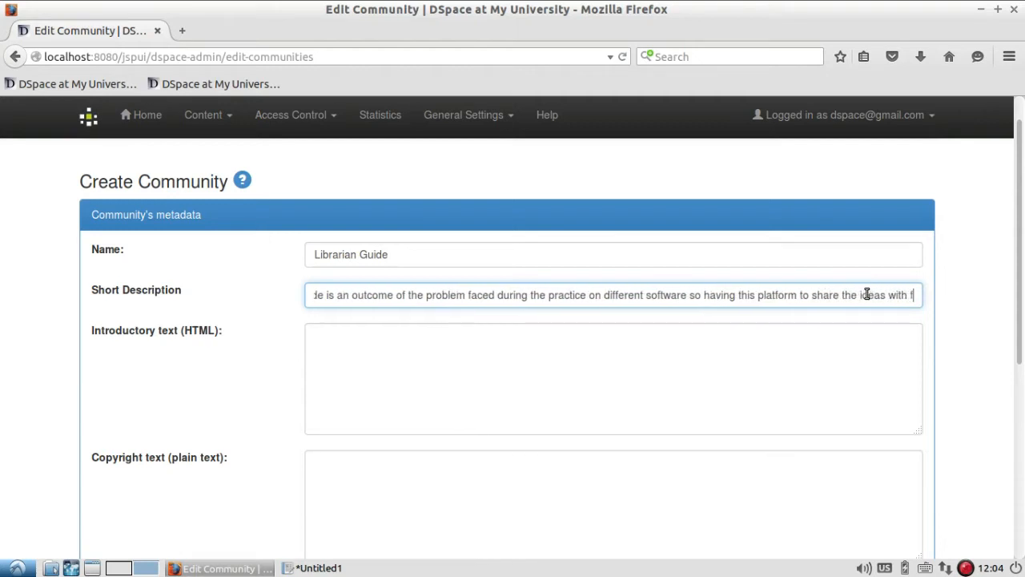
text(riends.)
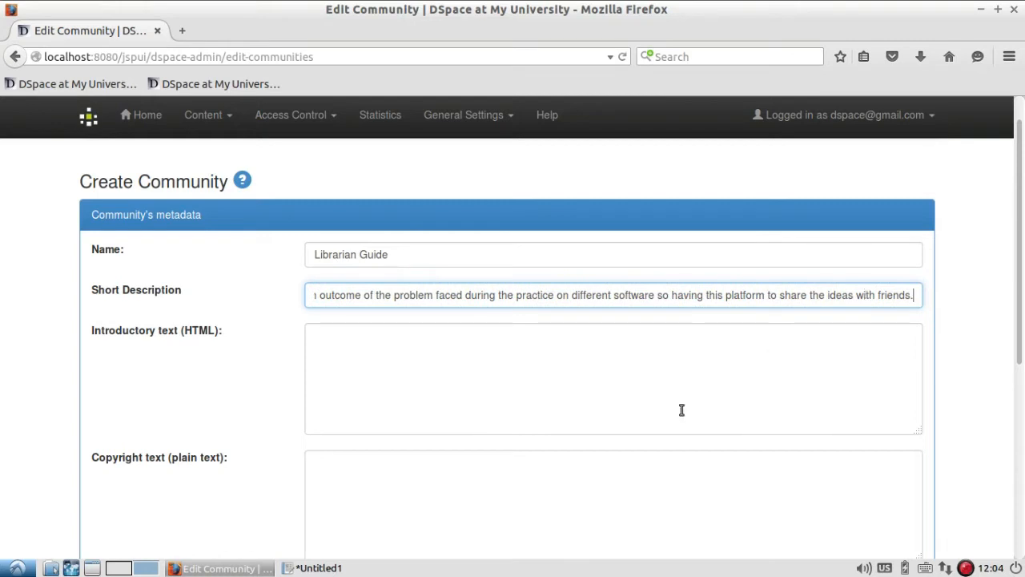
Copy the whole short description into the introductory text and enclose it in <h2> and </h2> tags.
triple_click(563, 292)
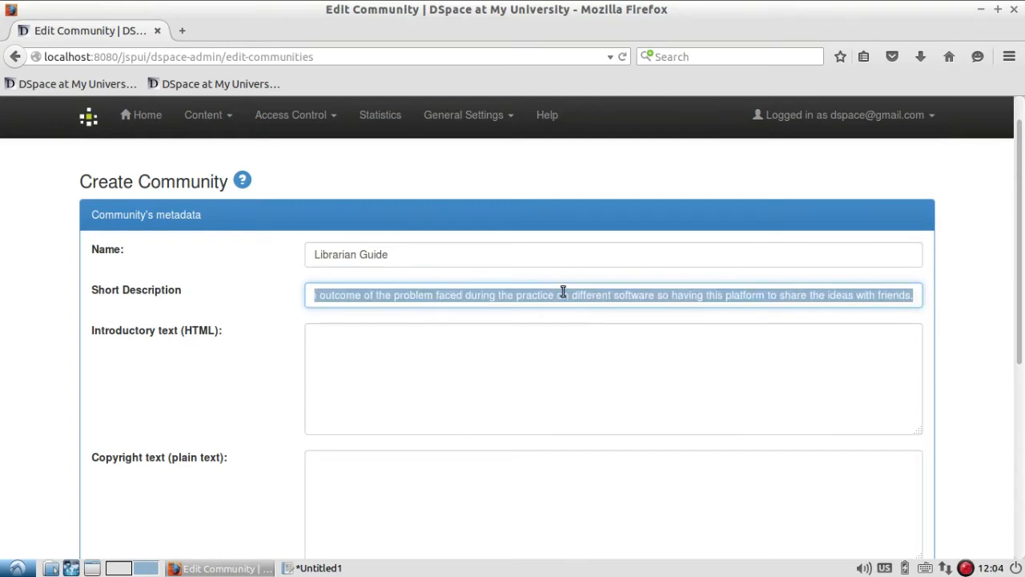
click(561, 349)
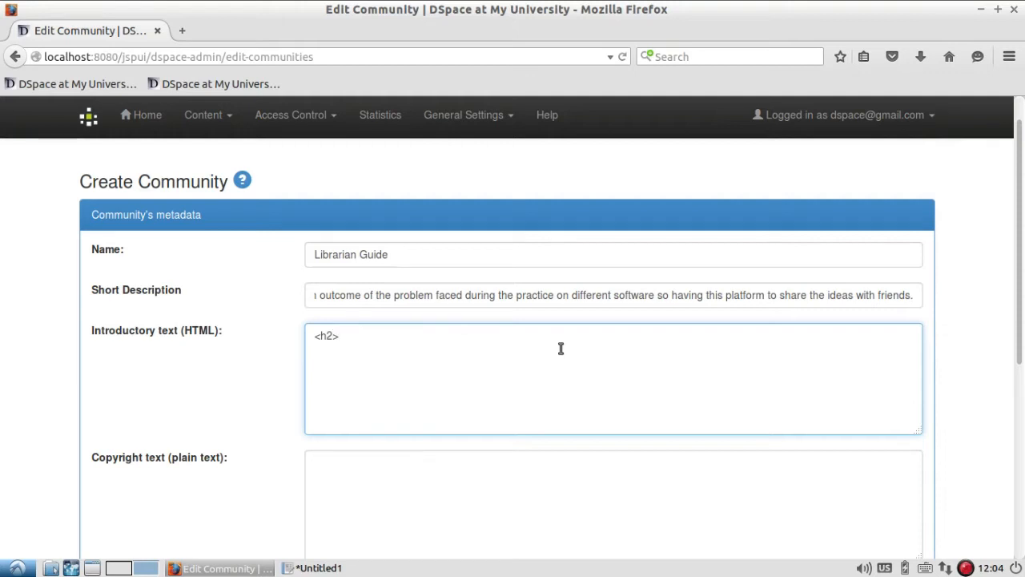
key(ctrl+b)
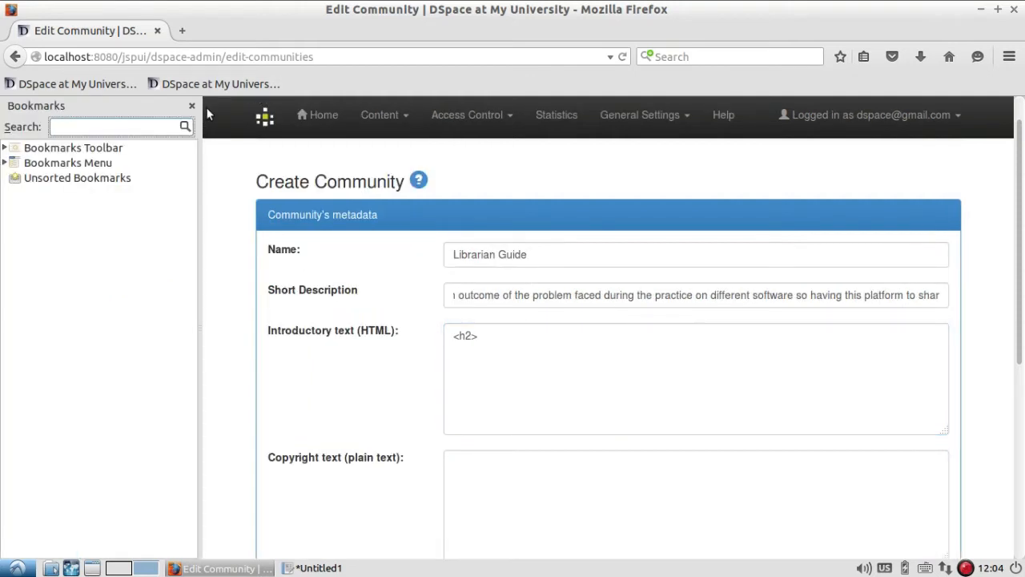
key(ctrl+b)
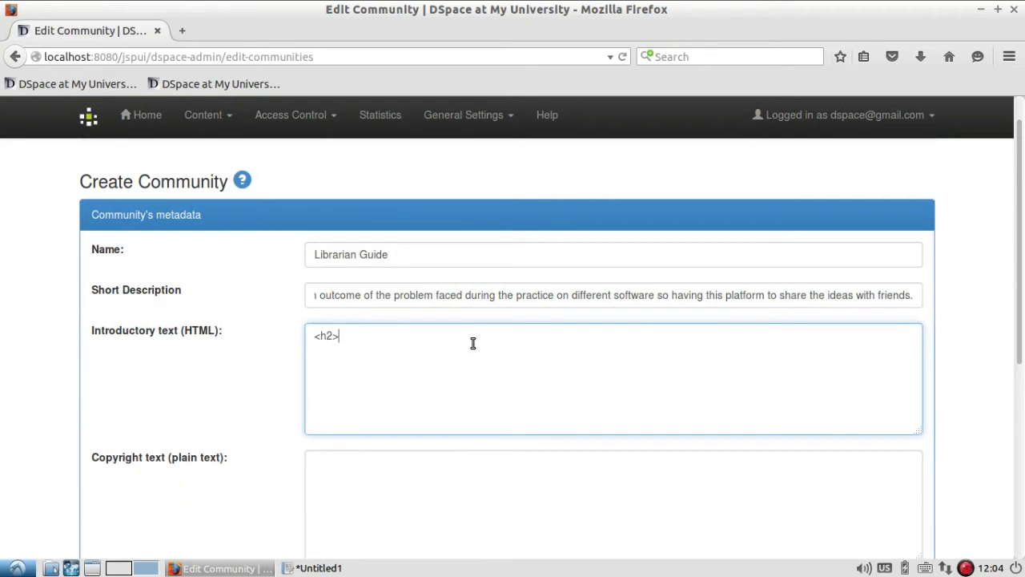
right_click(472, 343)
click(497, 412)
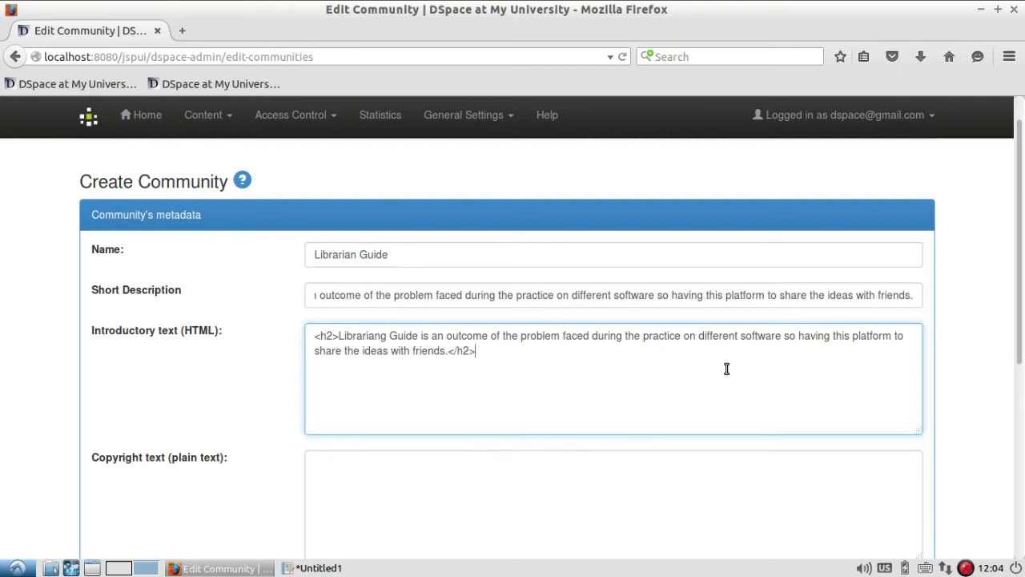
Create the community, leaving its copyright text, side bar text and logo empty.
scroll(726, 369, down, 1)
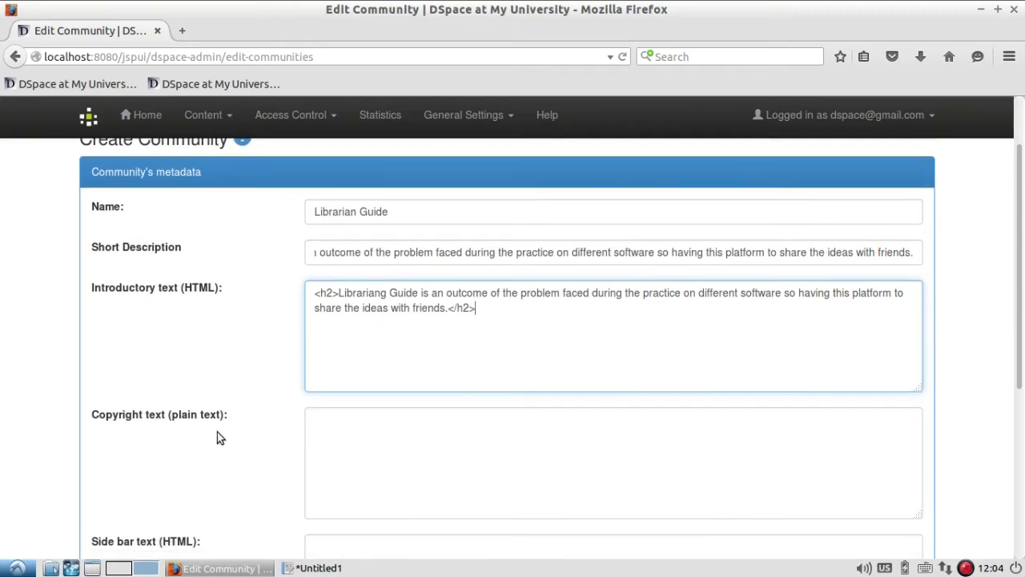
click(408, 437)
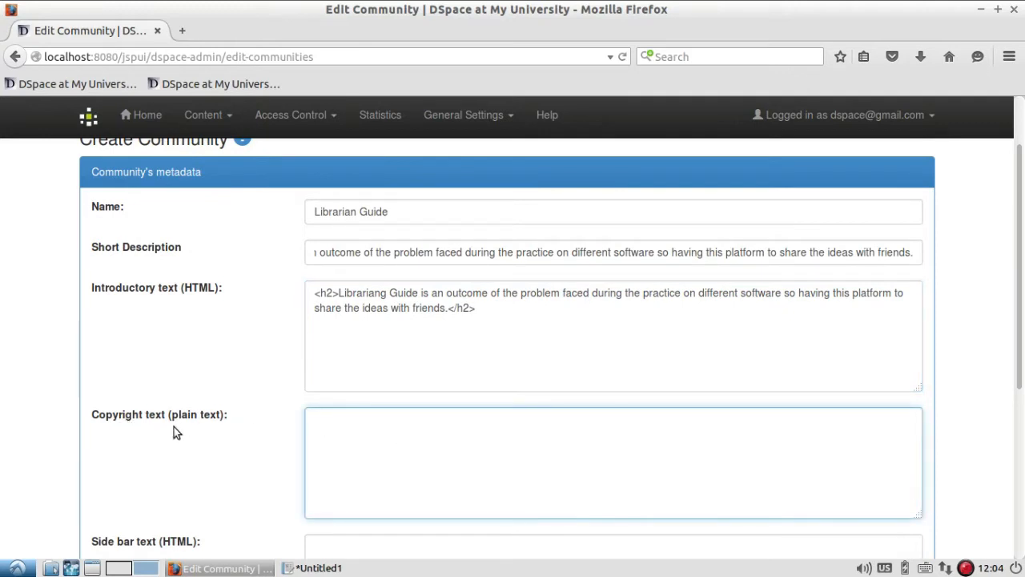
scroll(418, 448, down, 2)
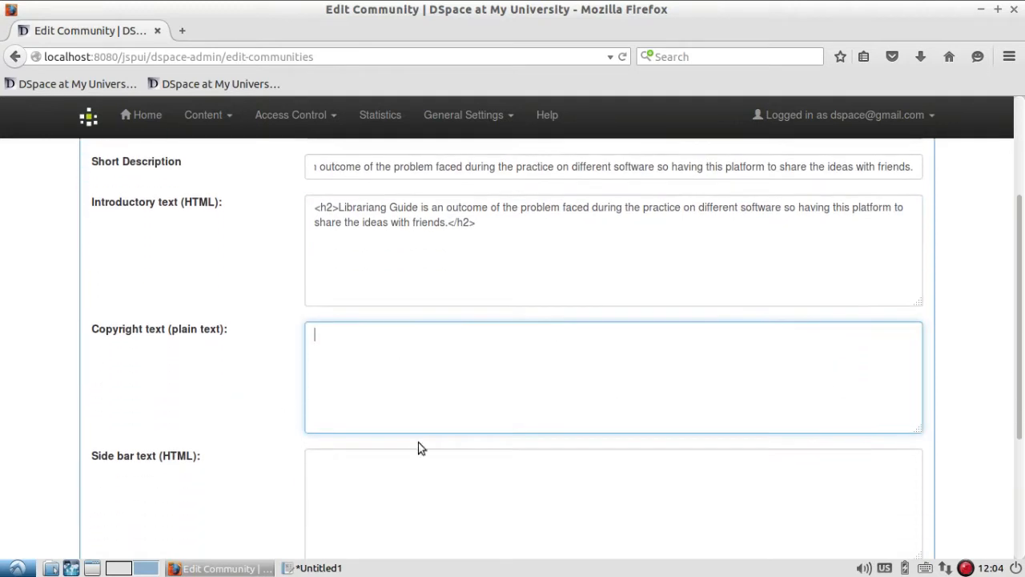
scroll(420, 453, down, 3)
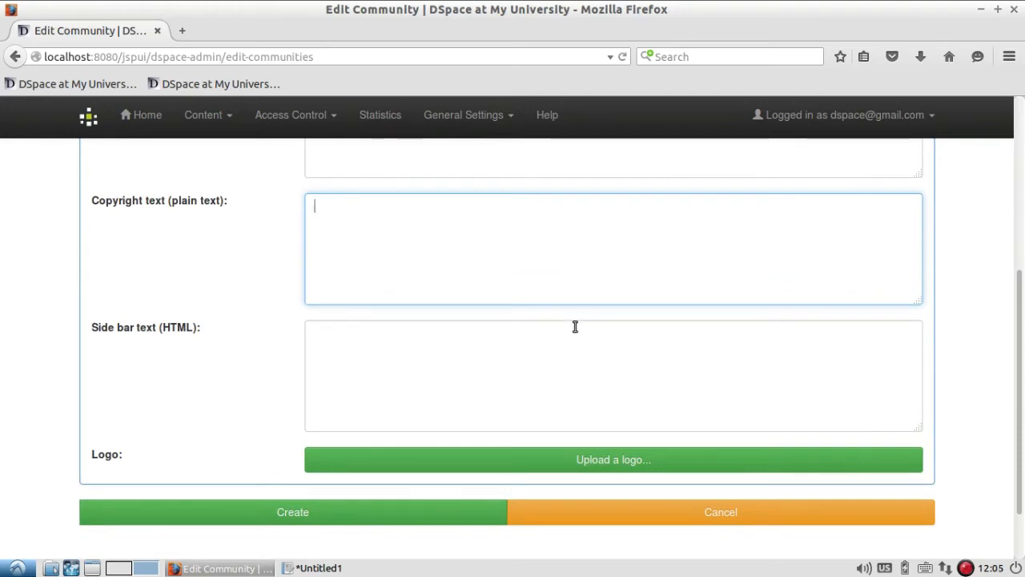
click(371, 342)
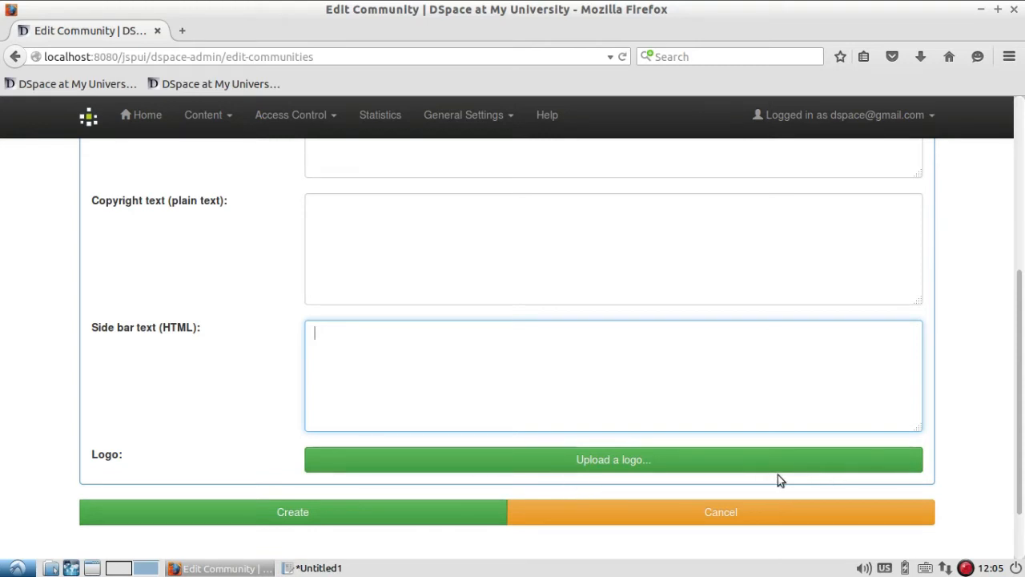
click(340, 512)
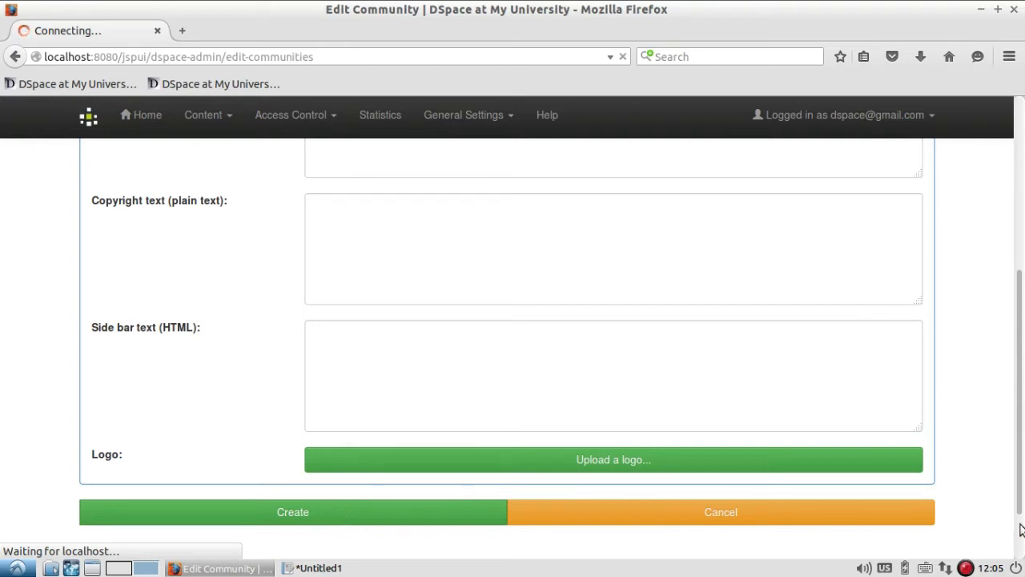
click(968, 567)
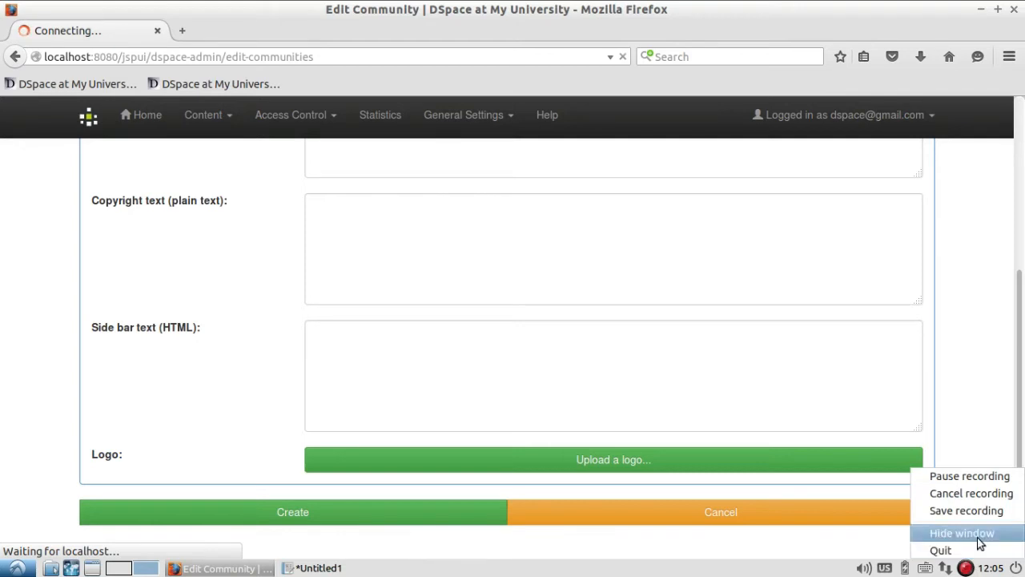
click(992, 479)
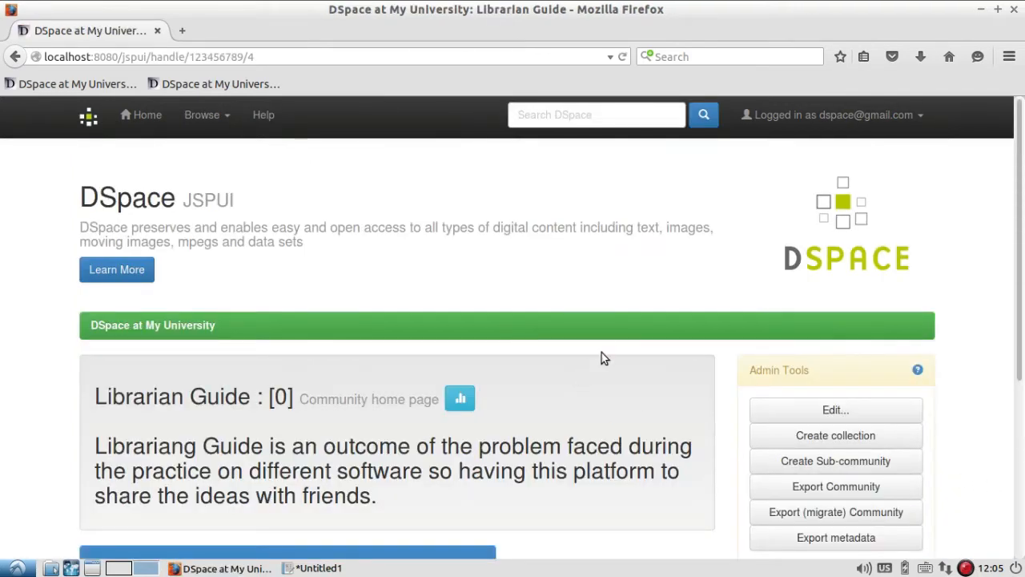
Review the community's name and introductory text on the Librarian Guide home page.
scroll(609, 350, down, 1)
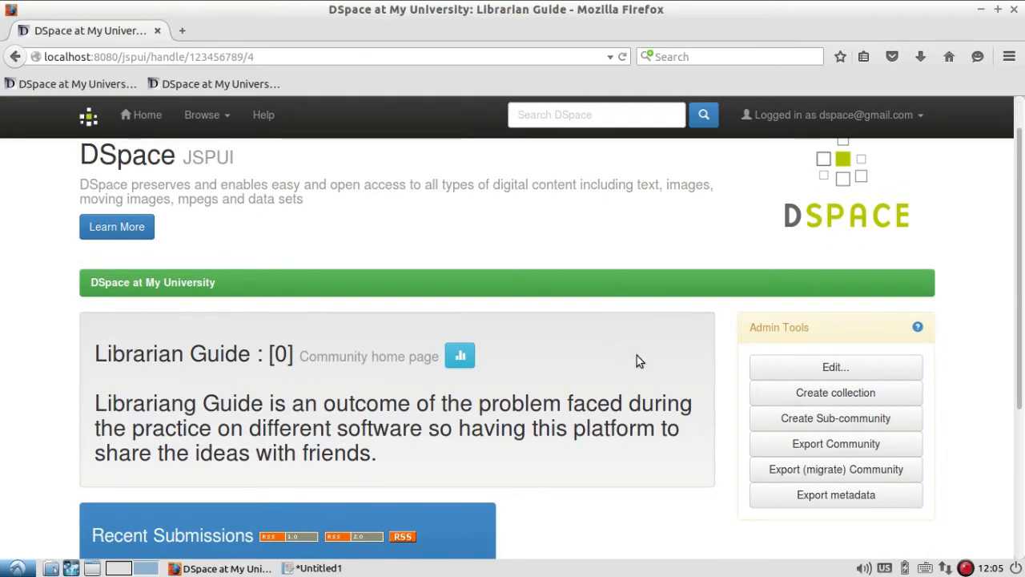
scroll(637, 360, down, 1)
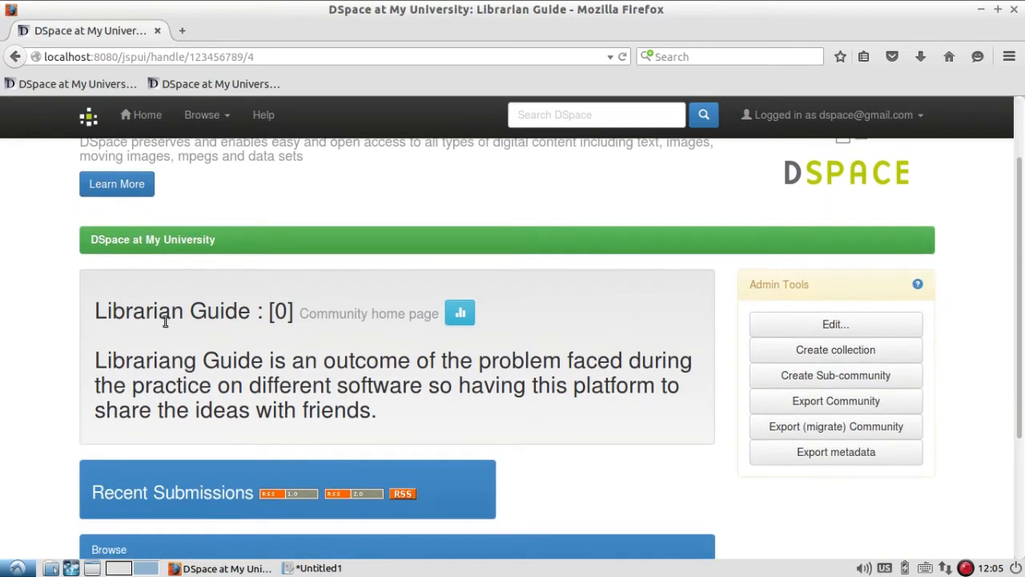
drag(93, 312, 294, 319)
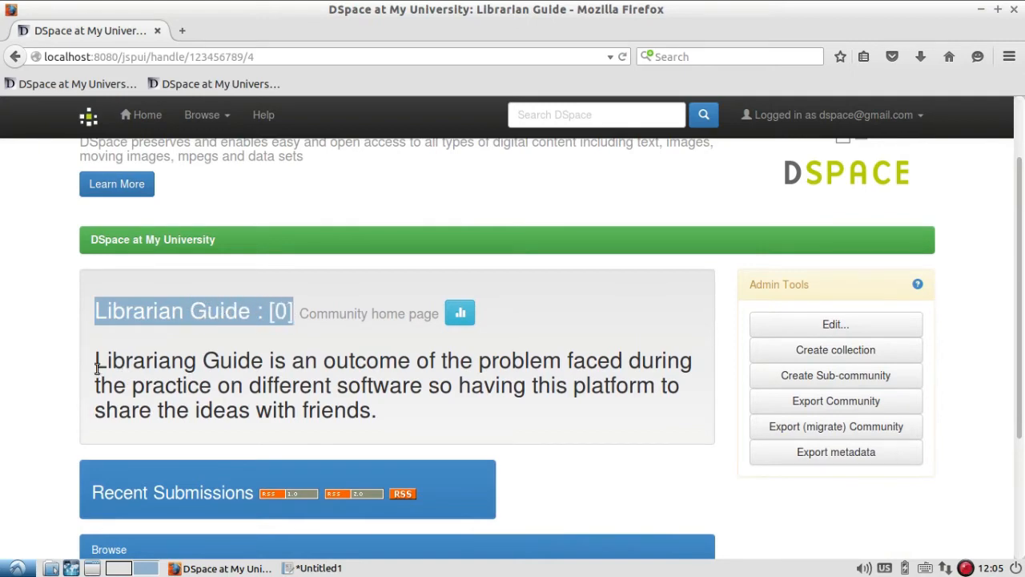
drag(94, 362, 373, 407)
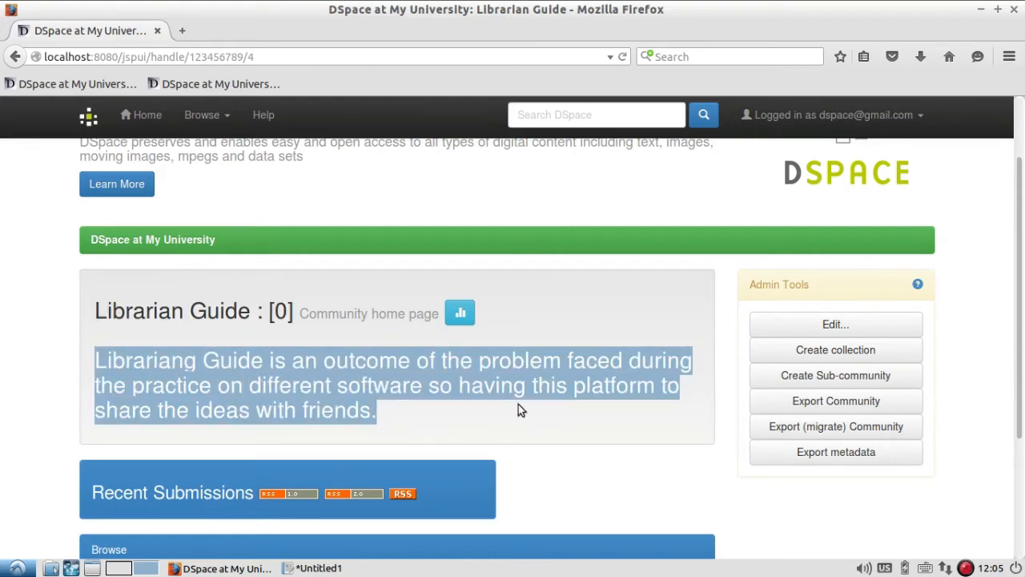
scroll(538, 403, up, 1)
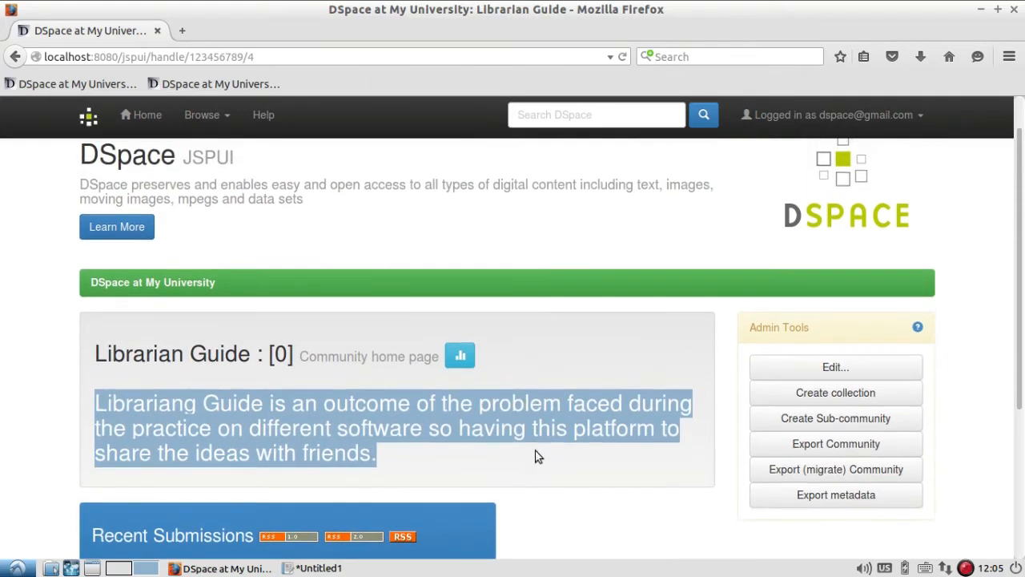
Read through the introductory text on the Librarian Guide page and check the sections below it.
scroll(539, 453, down, 5)
scroll(535, 455, up, 4)
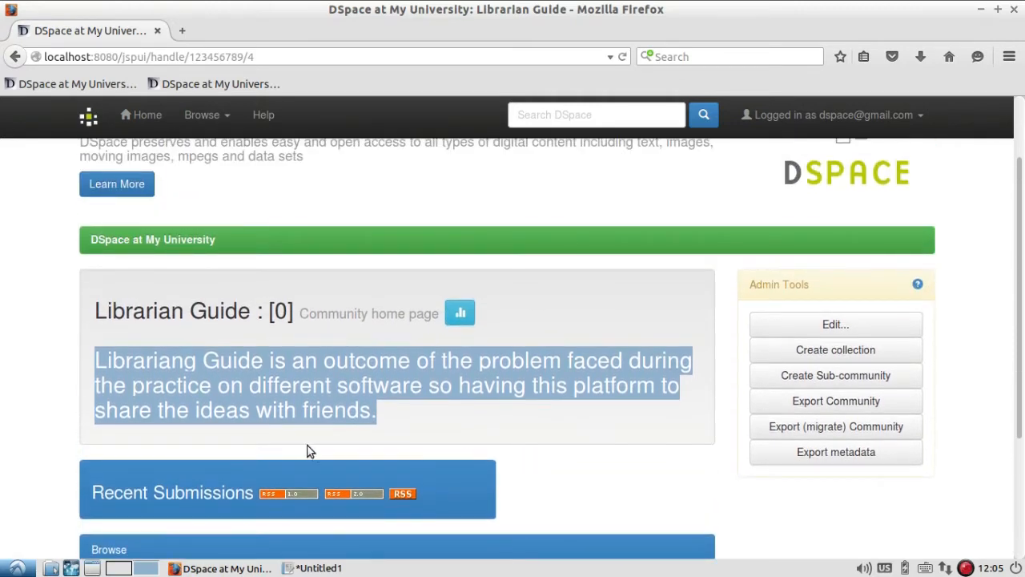
click(297, 412)
drag(96, 359, 387, 410)
click(494, 410)
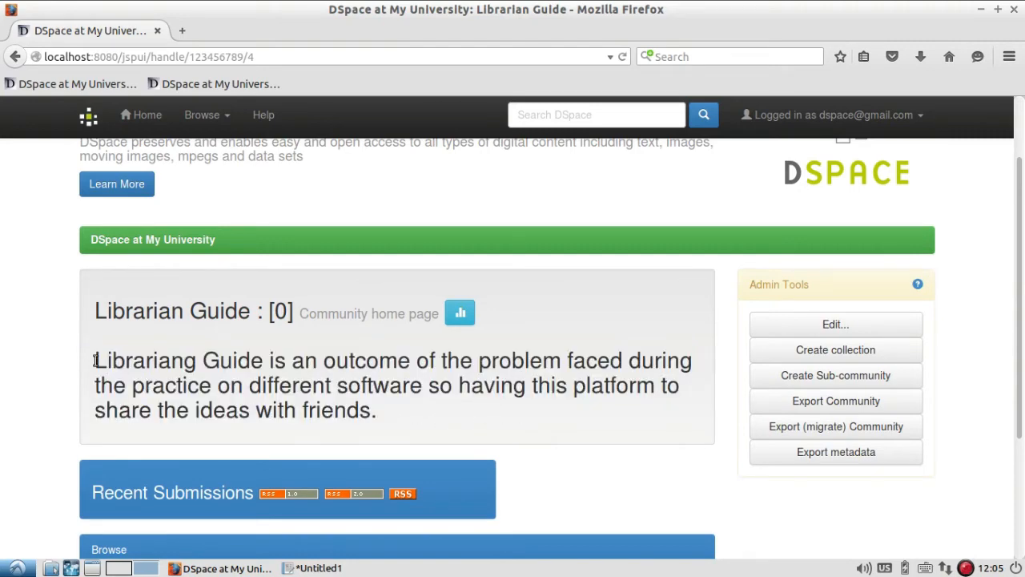
drag(94, 361, 373, 409)
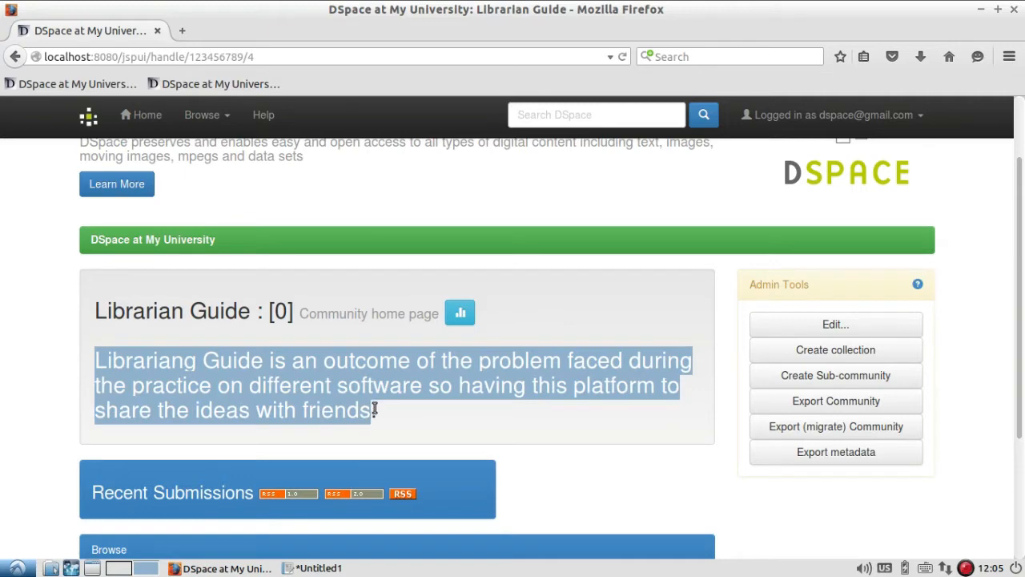
click(417, 423)
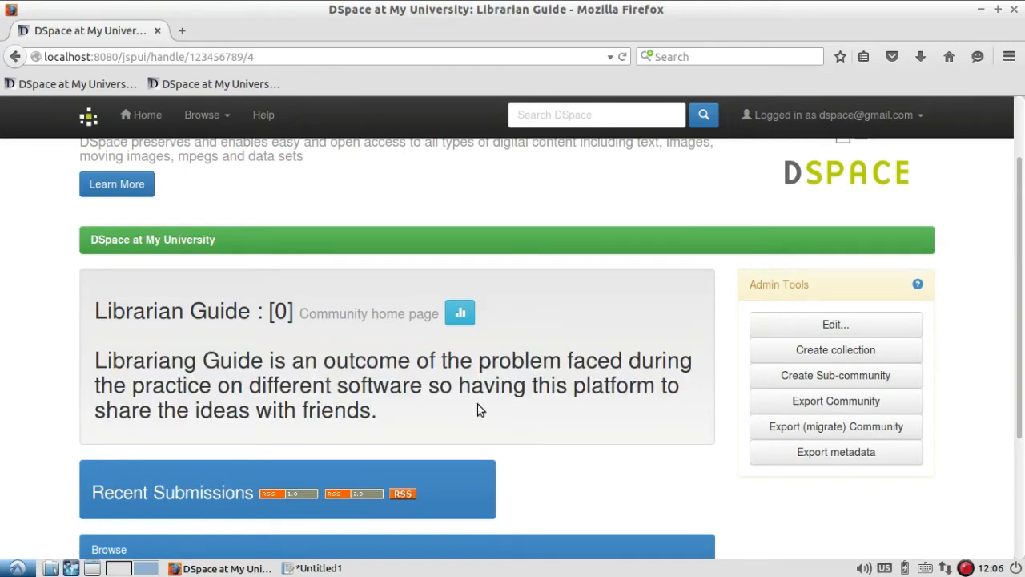
scroll(234, 300, up, 2)
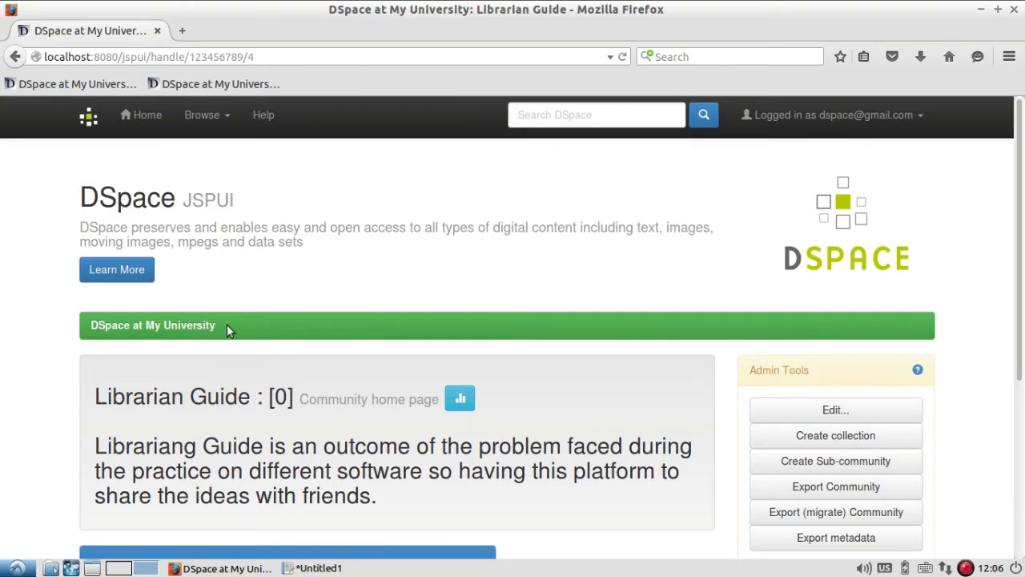
Check the Librarian Guide entry in the community list on the DSpace home page and reopen that community.
click(156, 330)
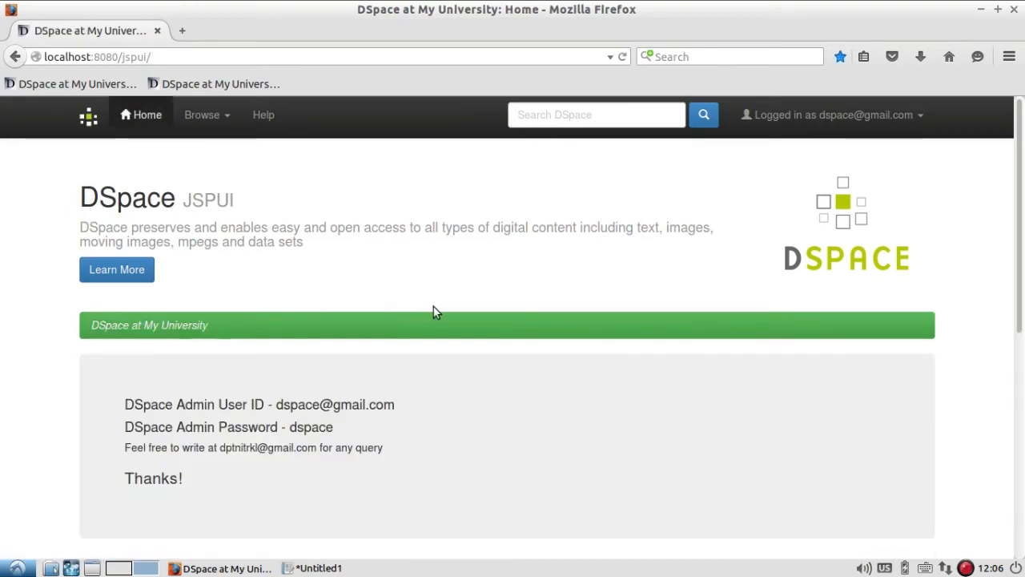
scroll(436, 311, down, 3)
scroll(436, 311, down, 4)
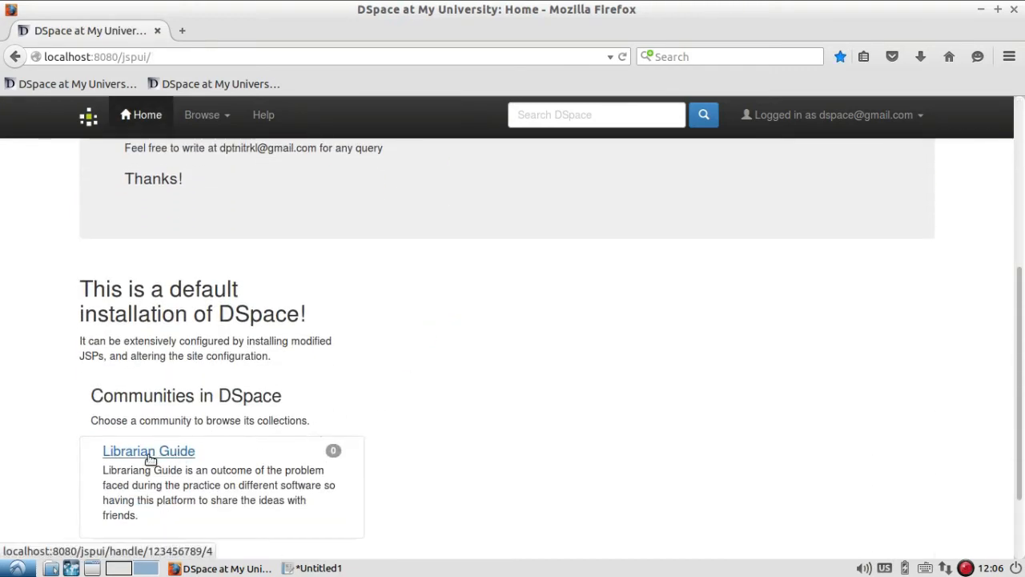
scroll(262, 406, down, 3)
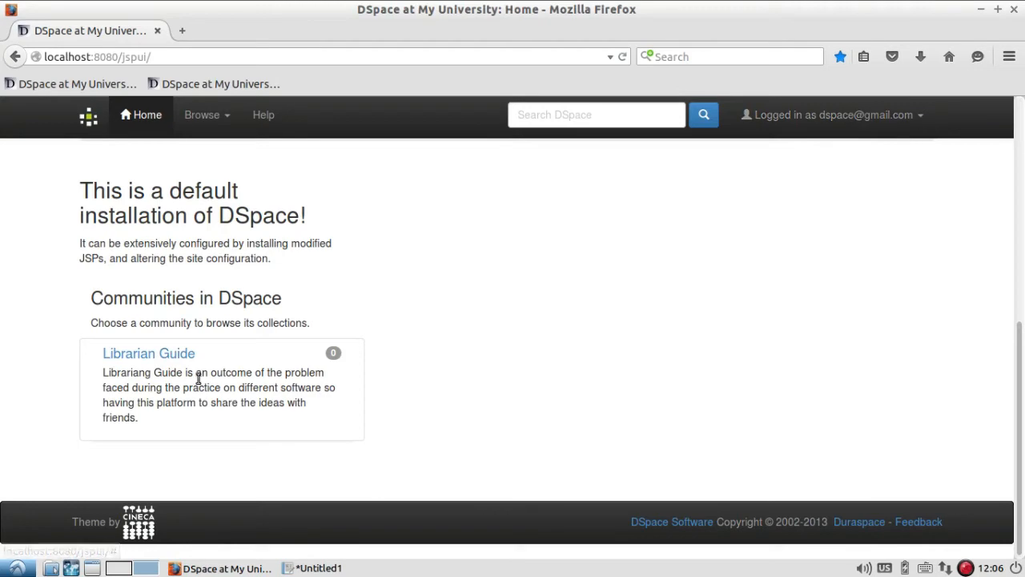
click(180, 359)
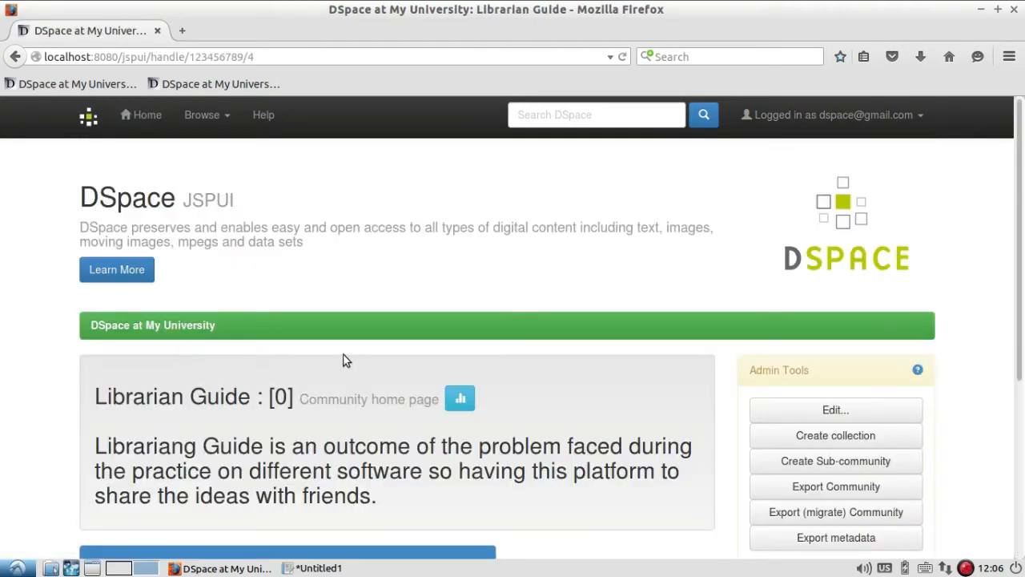
scroll(511, 366, down, 3)
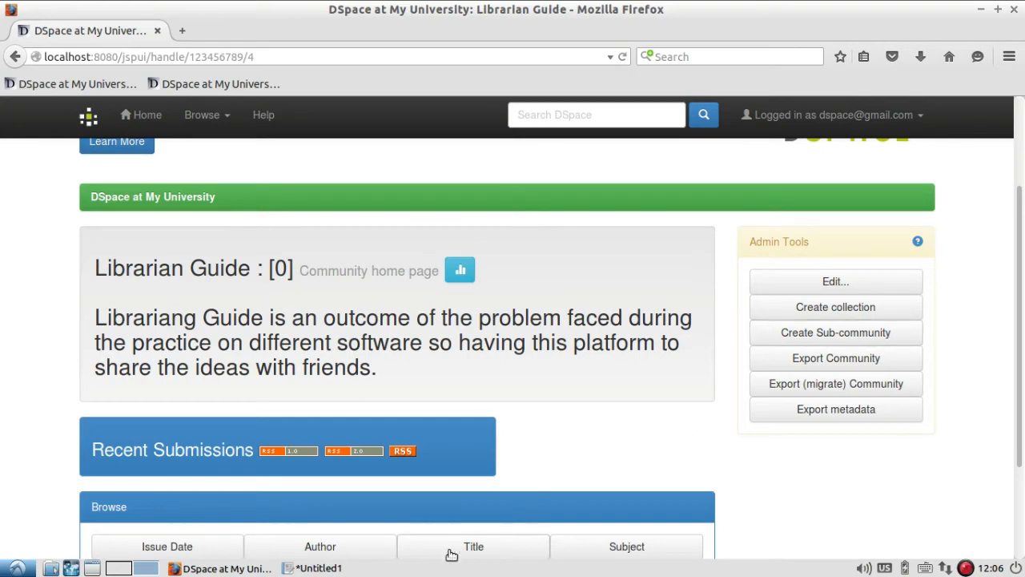
Check the planned community and collection names in the Untitled1 document, then return to the Librarian Guide page in Firefox.
click(352, 568)
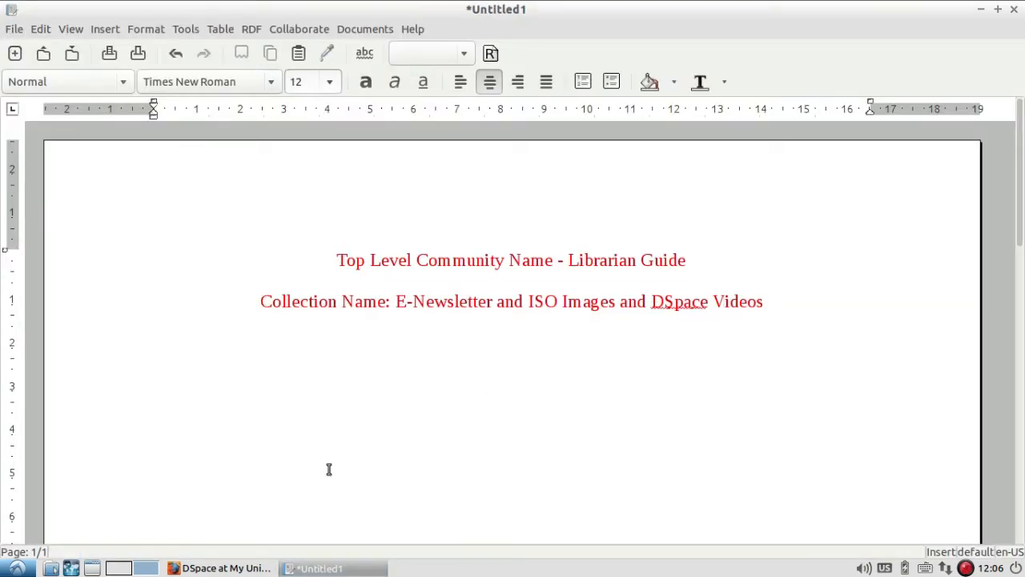
click(229, 568)
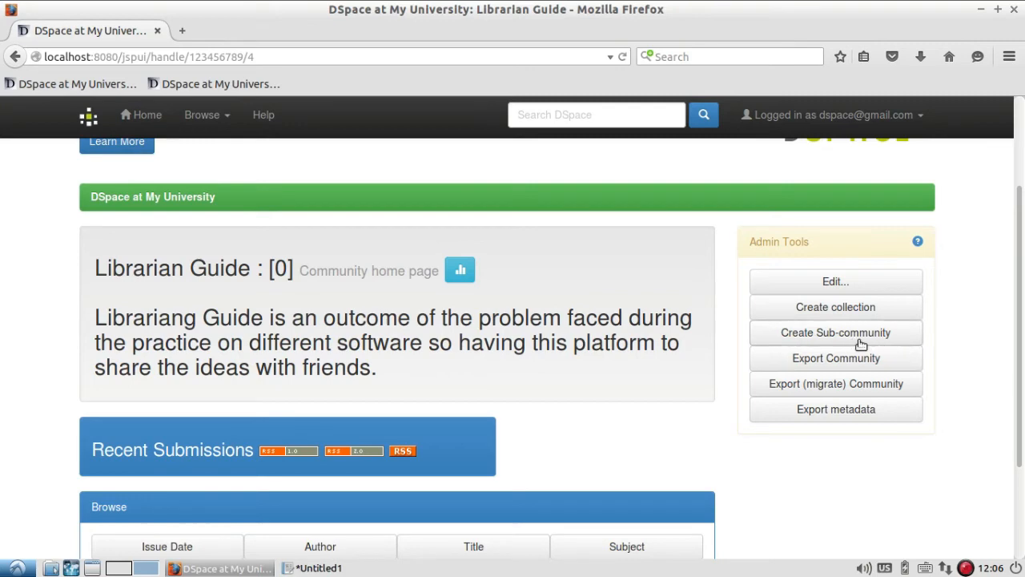
click(320, 568)
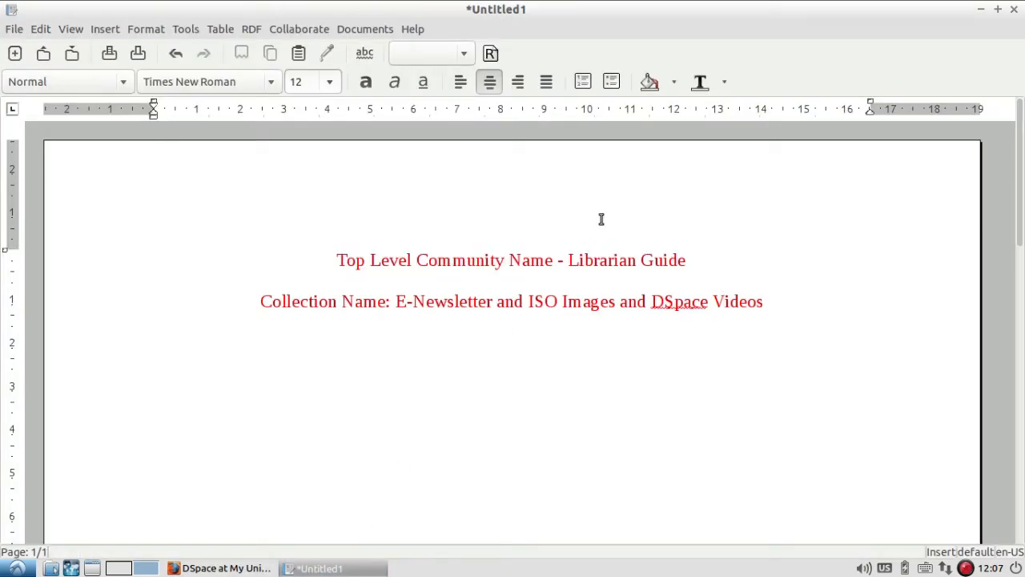
drag(569, 260, 686, 263)
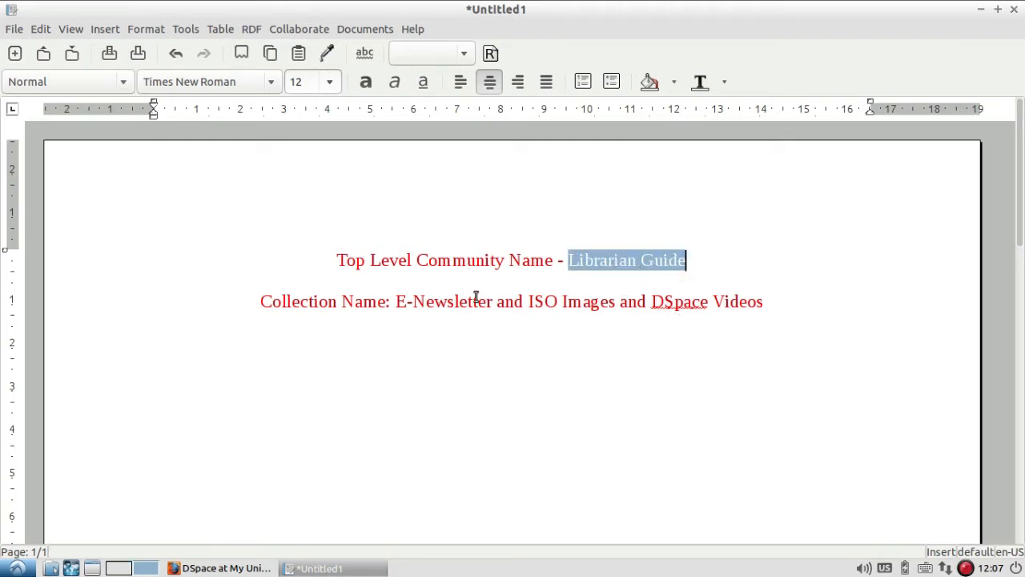
drag(395, 301, 497, 302)
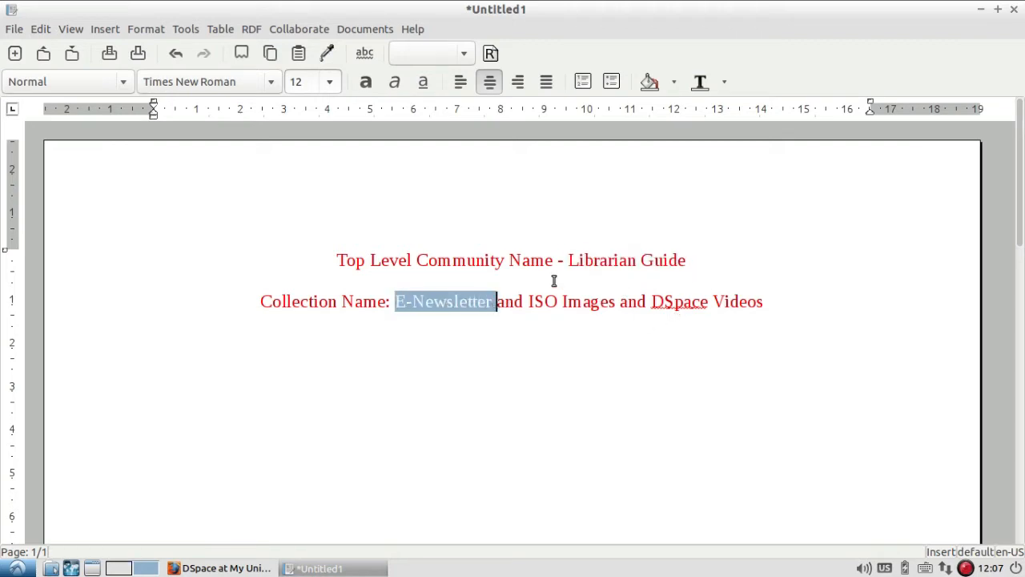
click(220, 568)
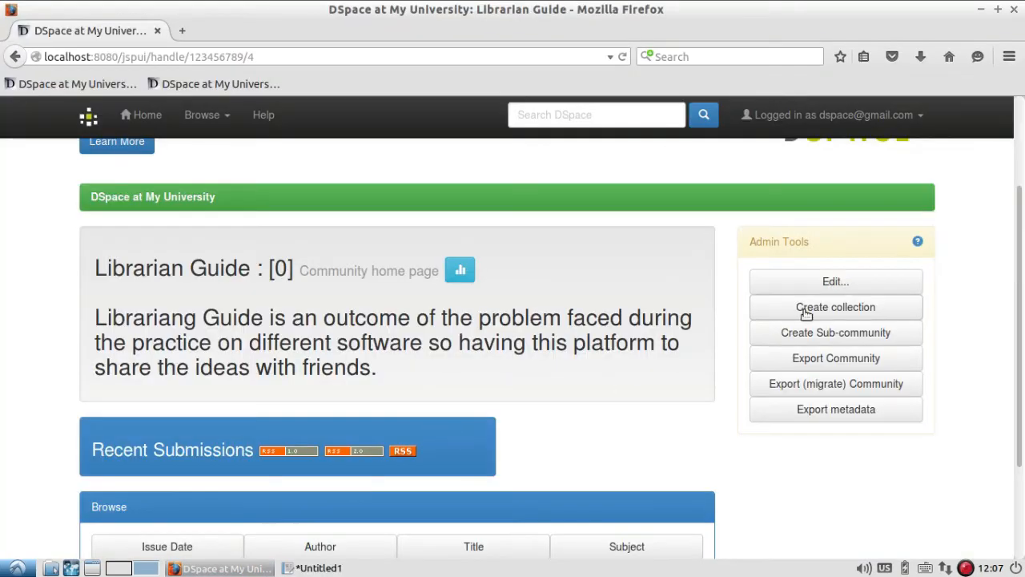
Start a collection in Librarian Guide, keeping only the publicly readable items and user submission options, and look over its description form.
click(870, 310)
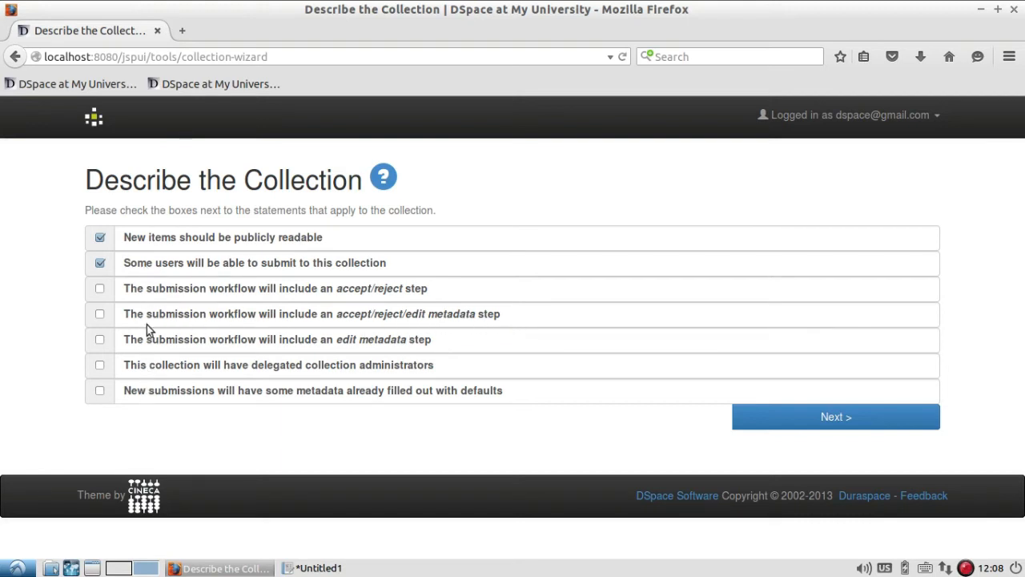
click(885, 421)
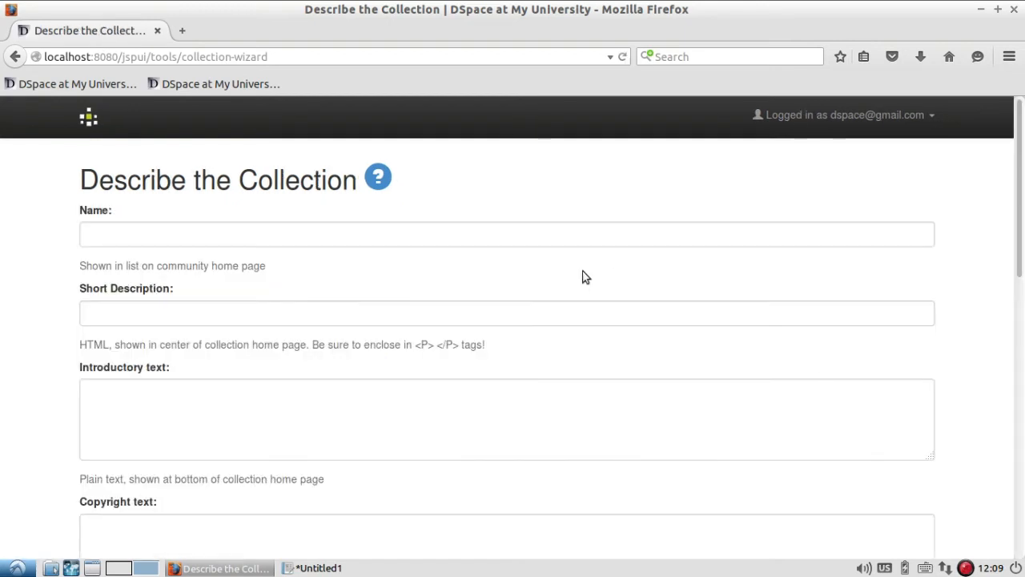
scroll(558, 283, down, 10)
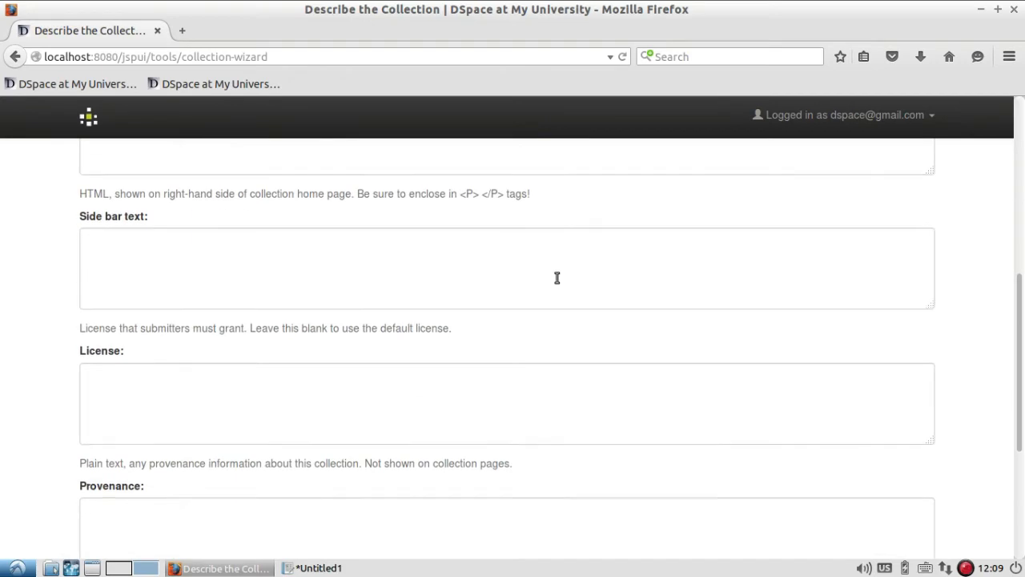
scroll(557, 277, up, 10)
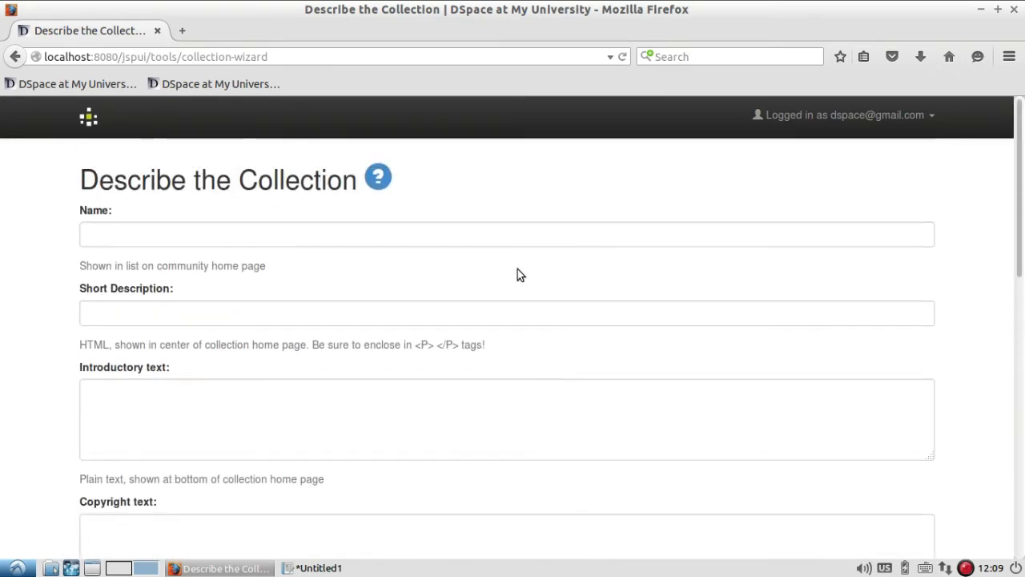
Name the collection "E-Newsltter" and give it the short description "E-Newsletter".
click(356, 235)
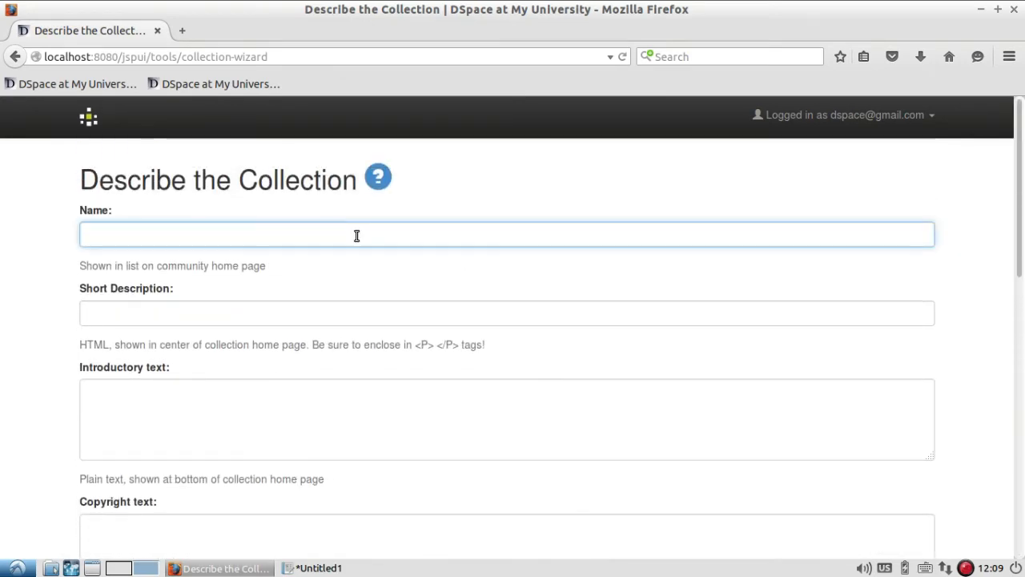
text(E-Newsltter)
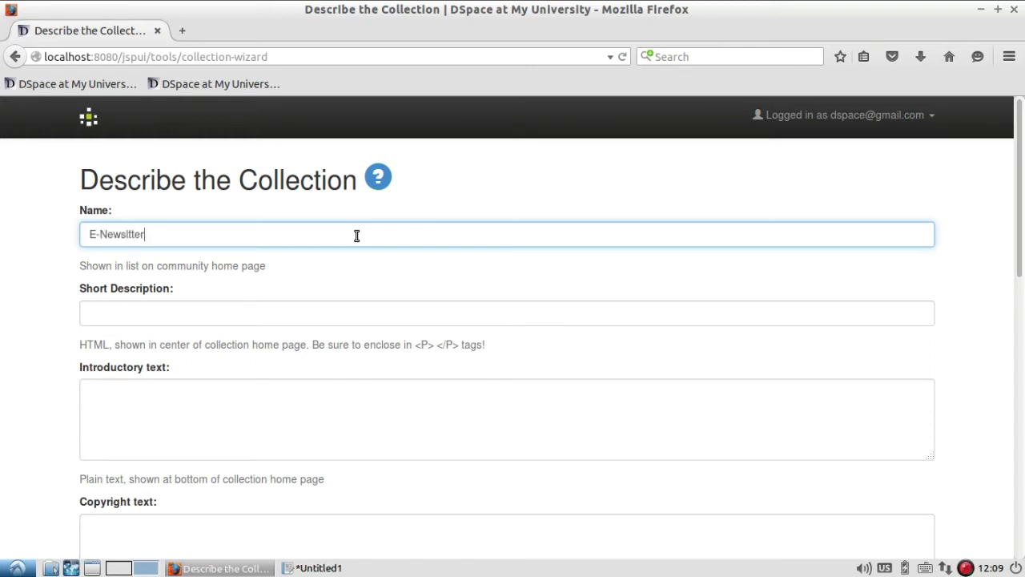
key(Tab)
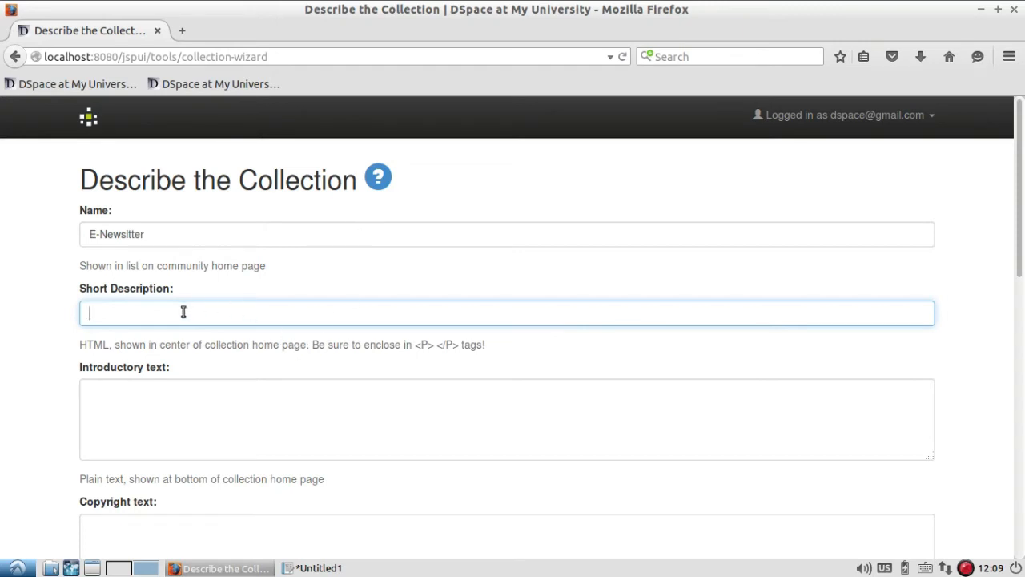
text(E-Newsletter)
Begin the introductory text with "The monthly E-Newsletter is published with technical solutions about Library by" and the publisher's name.
click(224, 392)
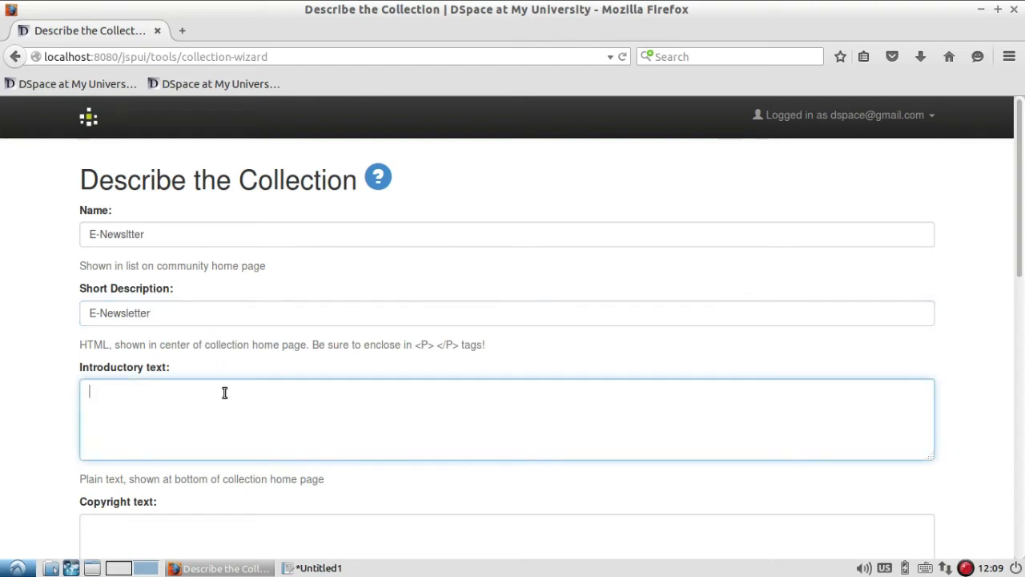
text(The monthly E)
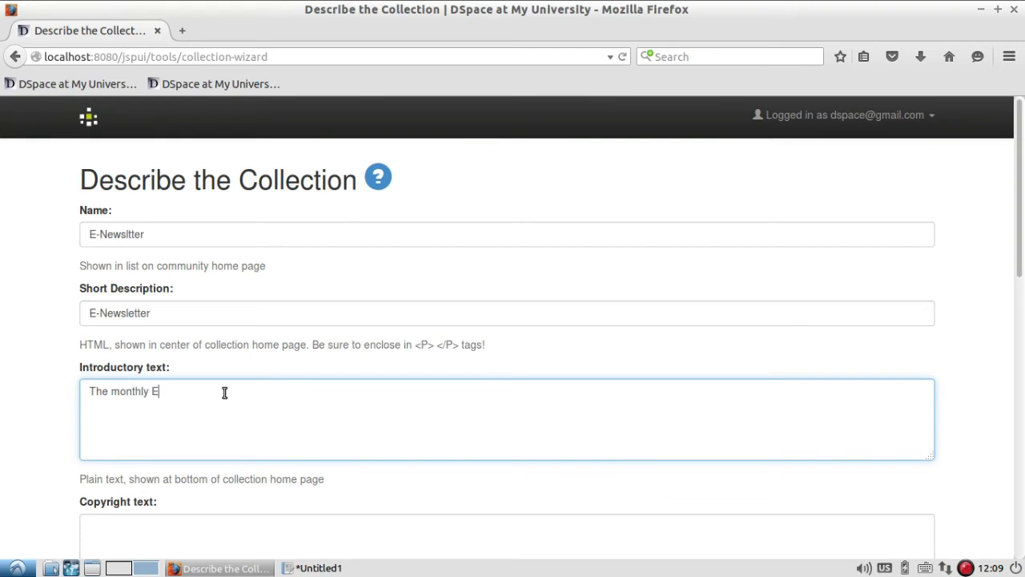
text(-Newsletter is published with t)
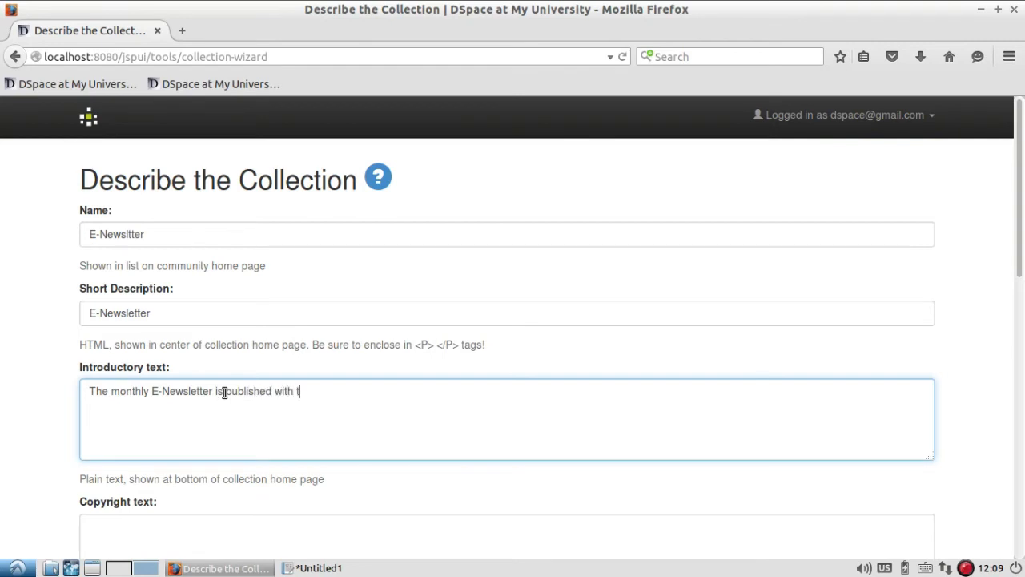
text(echnical solut)
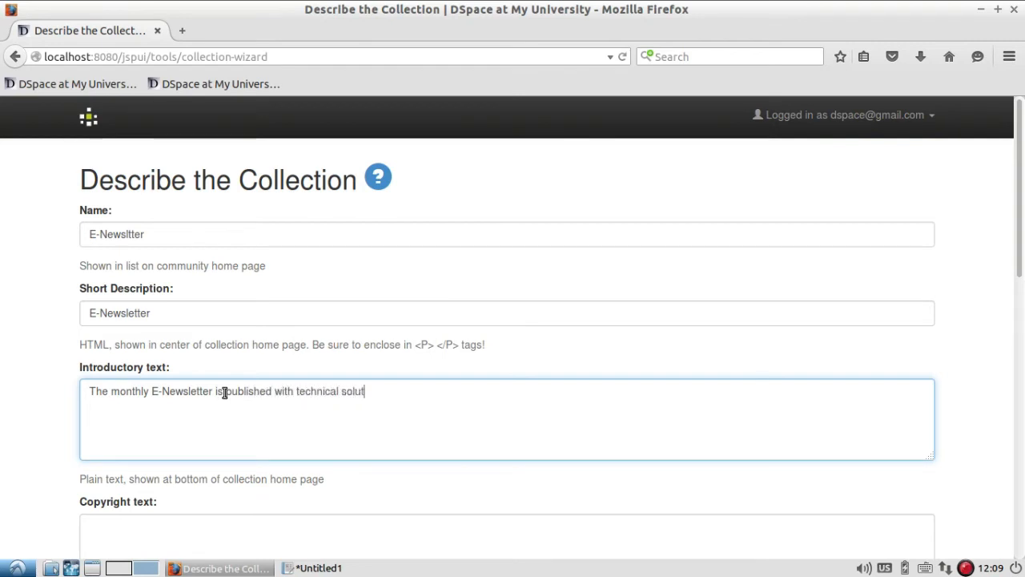
text(ions about Library by mr.)
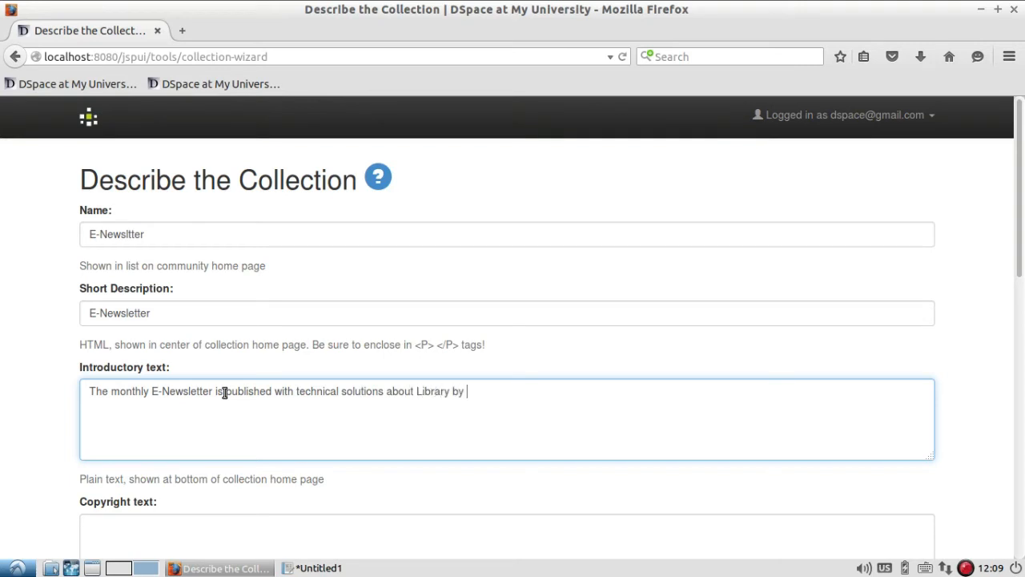
key(BackSpace)
key(BackSpace)
text(Mr. DP Tripathi. The sam)
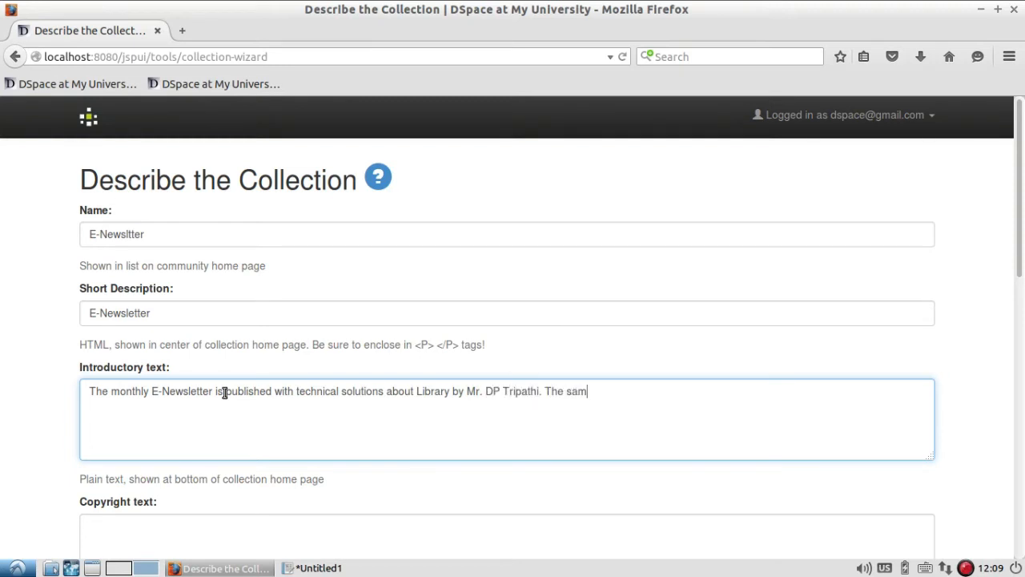
Add the sentence "The same can also be downlaoded at his website" with the publisher's web address, clearing any misplaced characters.
text(e can also be downlaode)
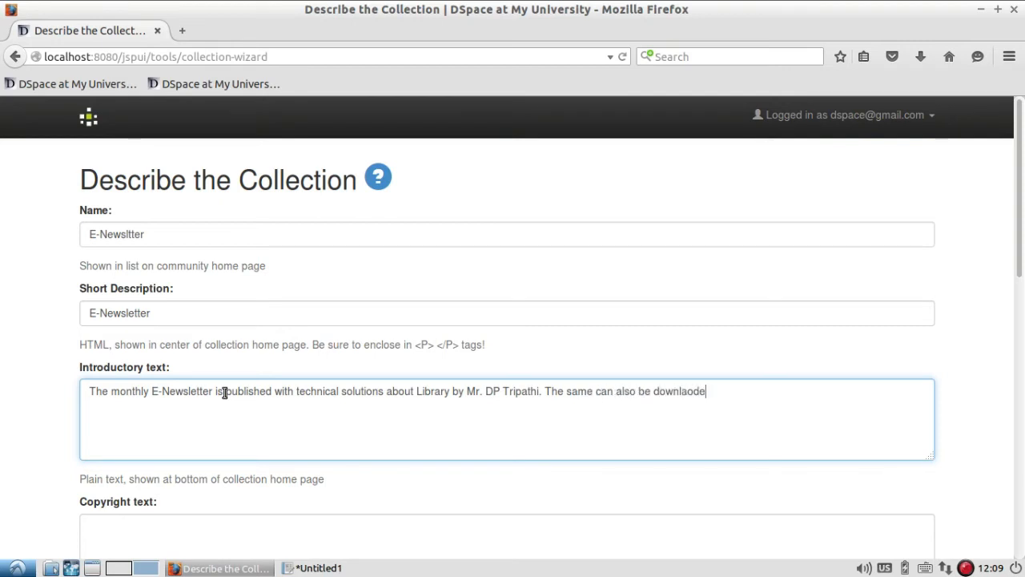
text(d at his website www.dptr)
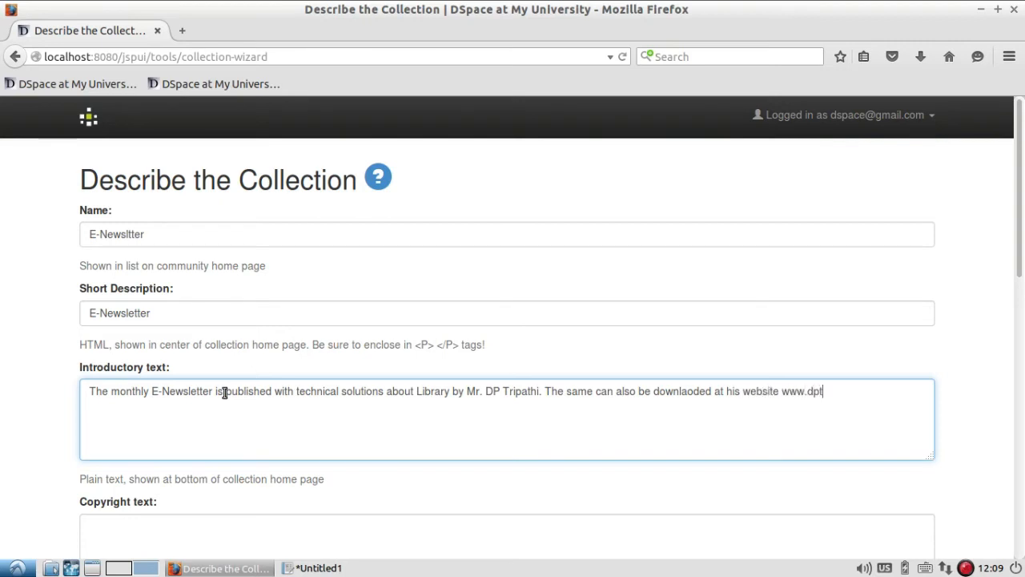
click(226, 392)
text(ipat)
key(BackSpace)
key(BackSpace)
key(BackSpace)
key(BackSpace)
click(877, 389)
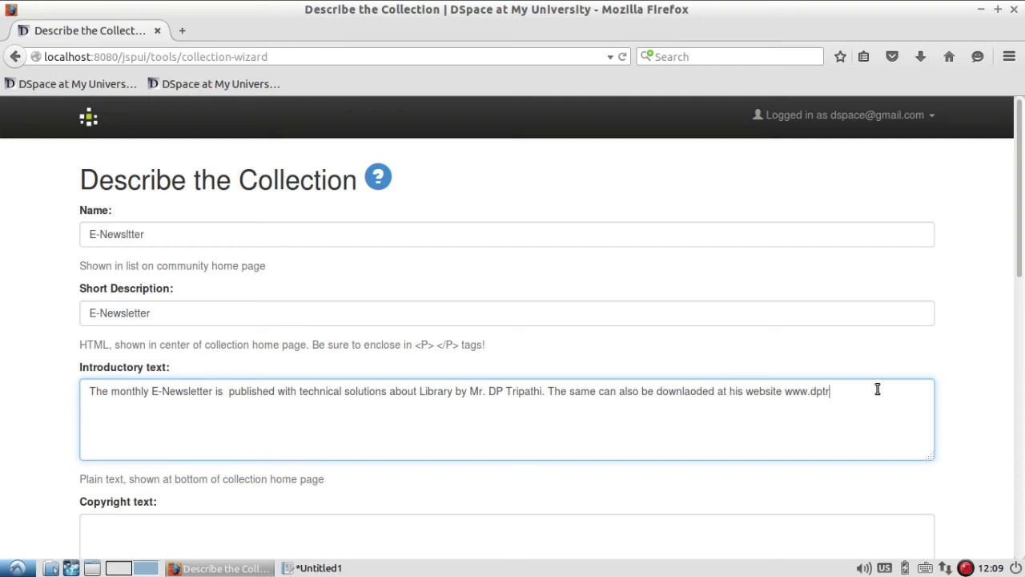
text(ipathi.in)
Enclose the introductory text in <p> and </p> tags and insert a <br> before the sentence starting "The same can also".
click(88, 391)
text(<p)
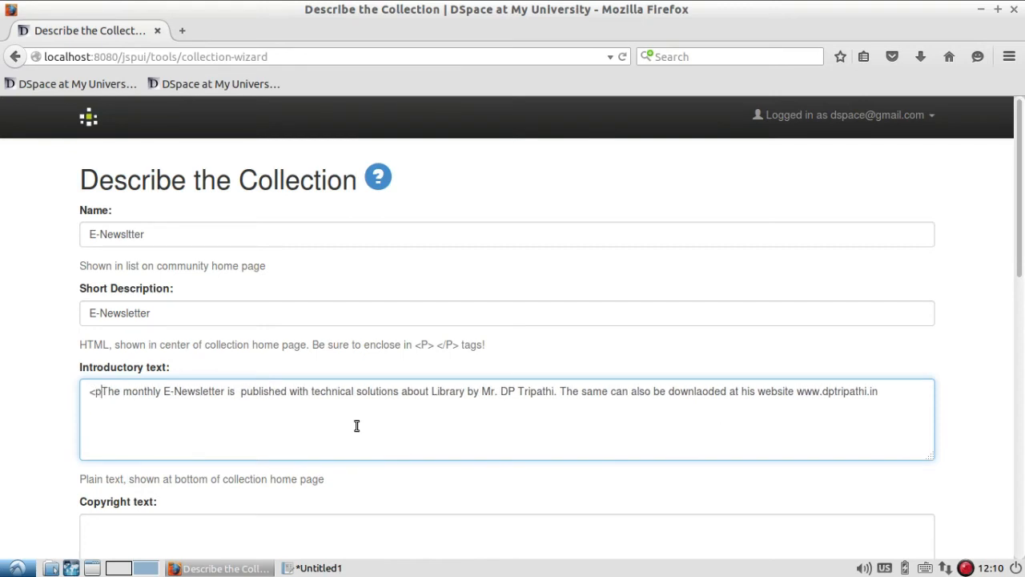
text(>)
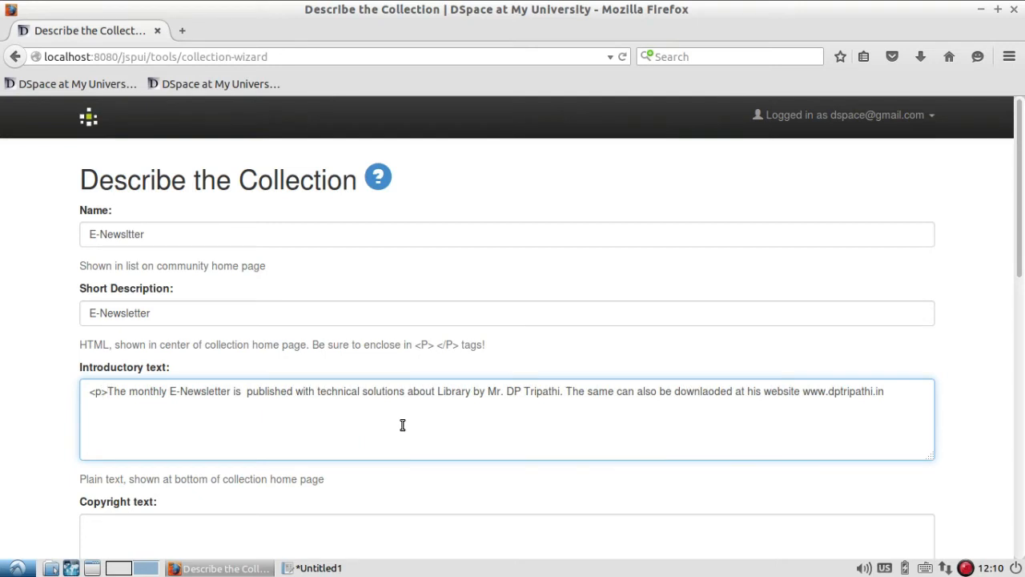
click(565, 392)
text(<br>)
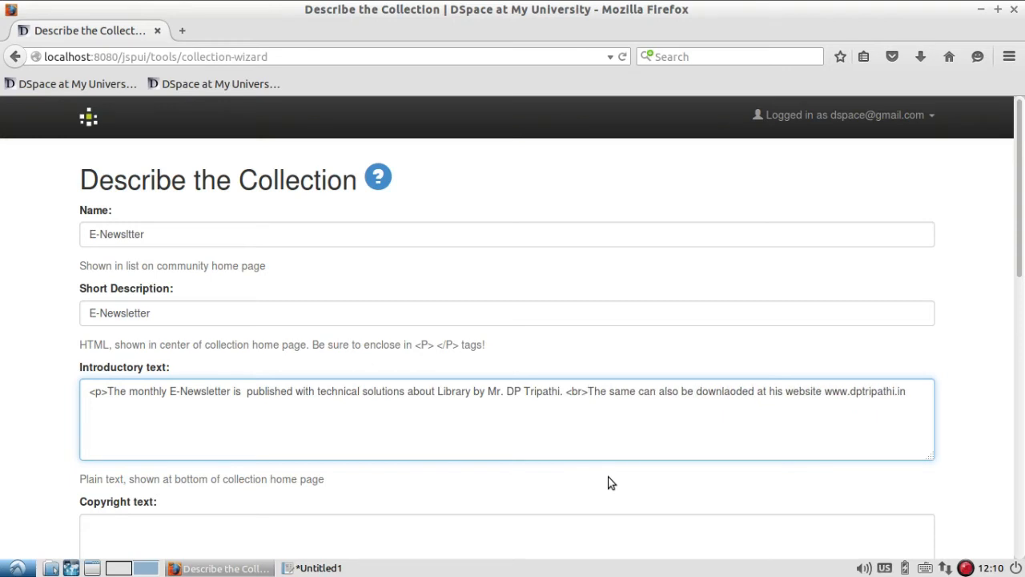
click(914, 391)
text(</p>)
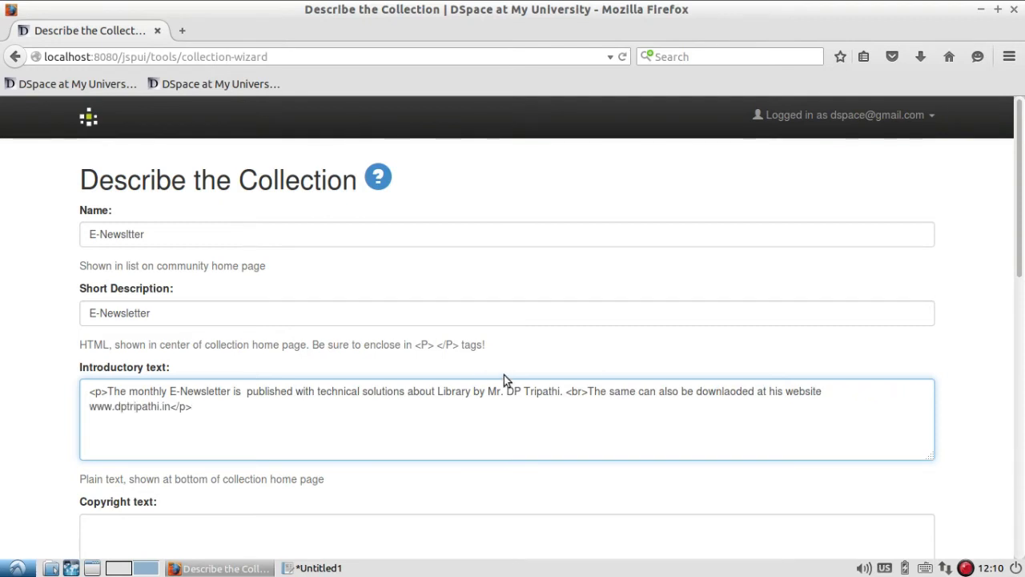
Set the collection's copyright text to "All copyright reserved.".
scroll(504, 375, down, 4)
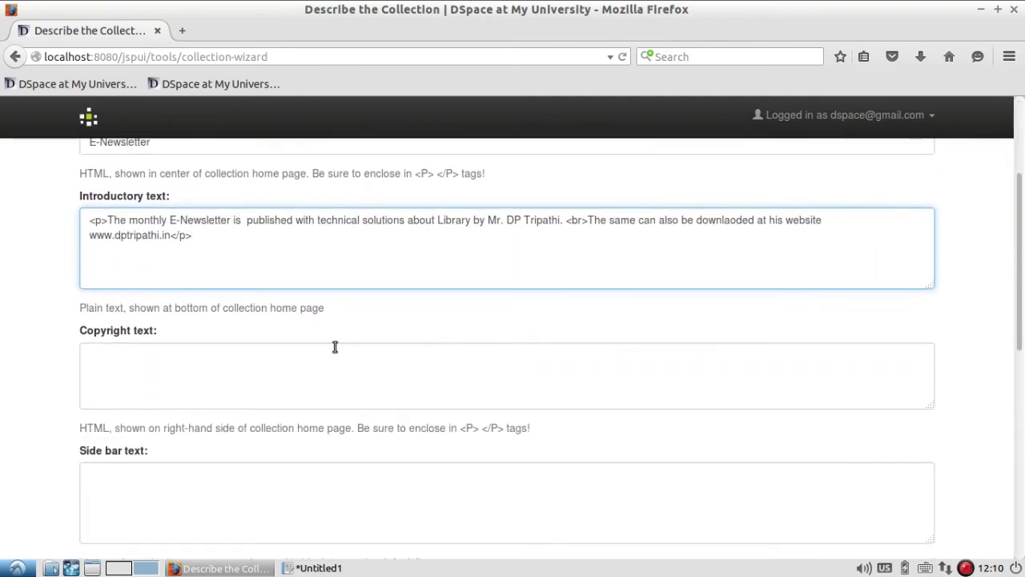
click(313, 364)
text(A)
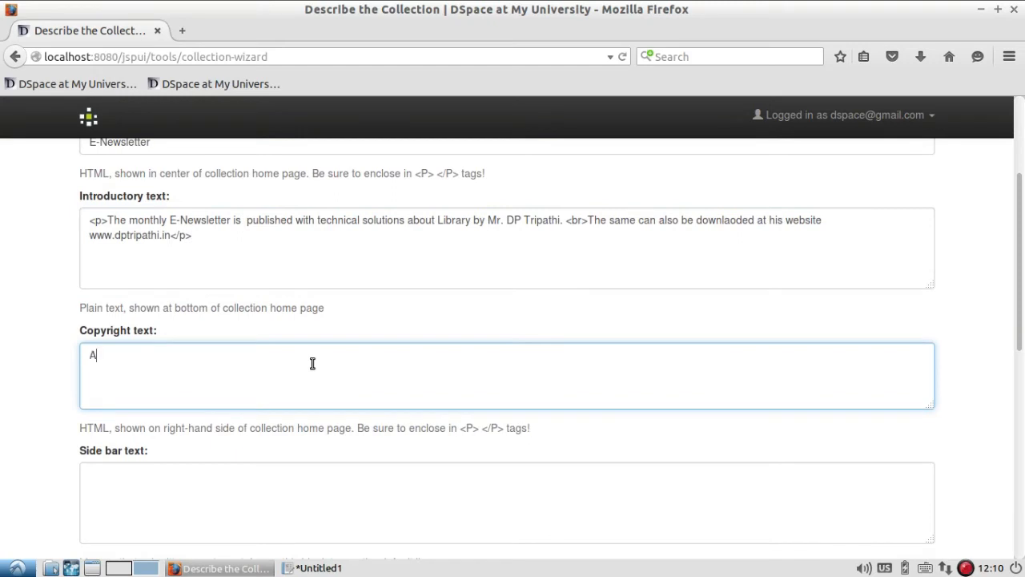
text(ll copyright reserved.)
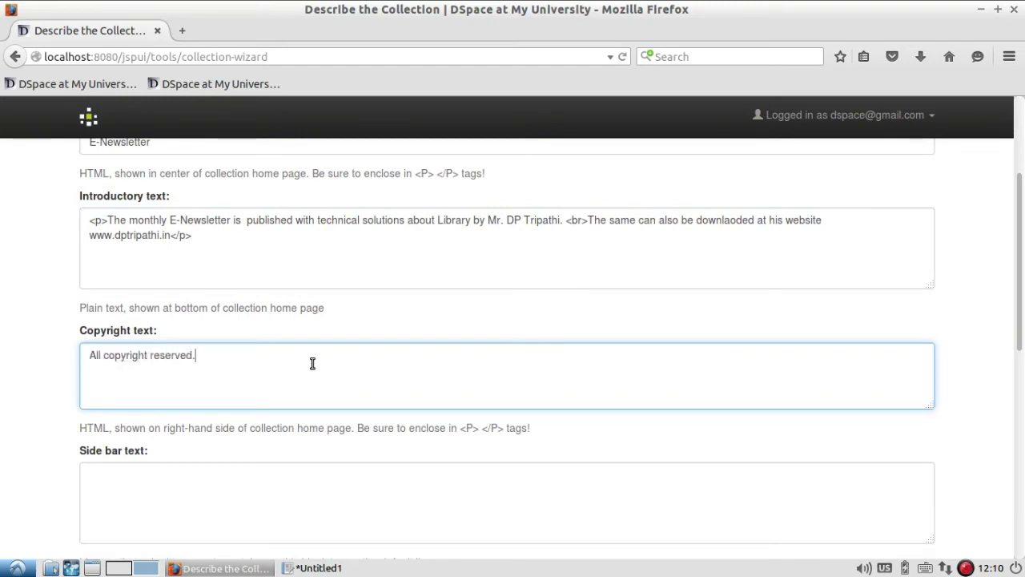
Begin the side bar text with "You may download the E-Newsletter at" followed by the publisher's web address.
scroll(375, 413, down, 3)
click(282, 355)
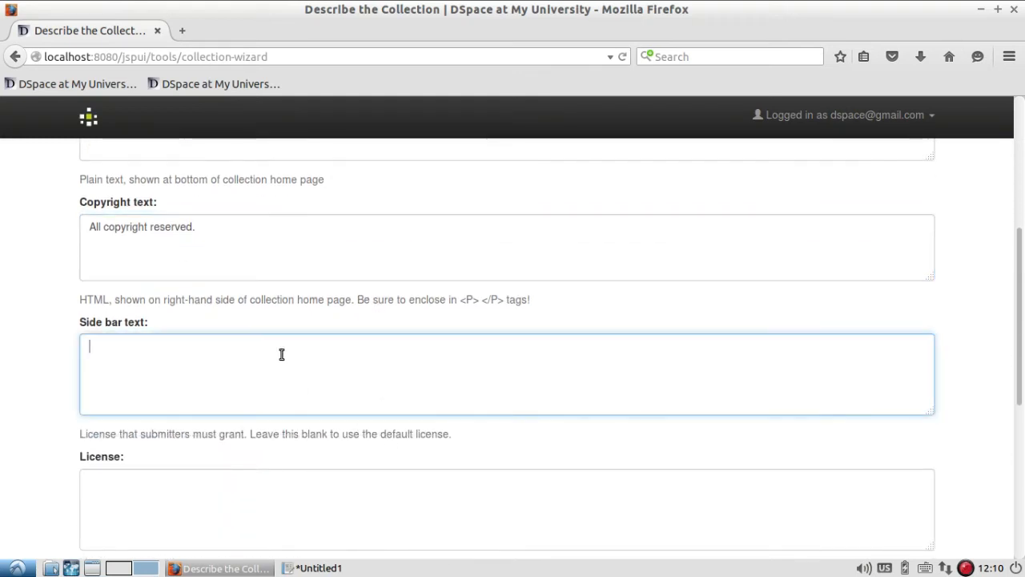
text(You may download the )
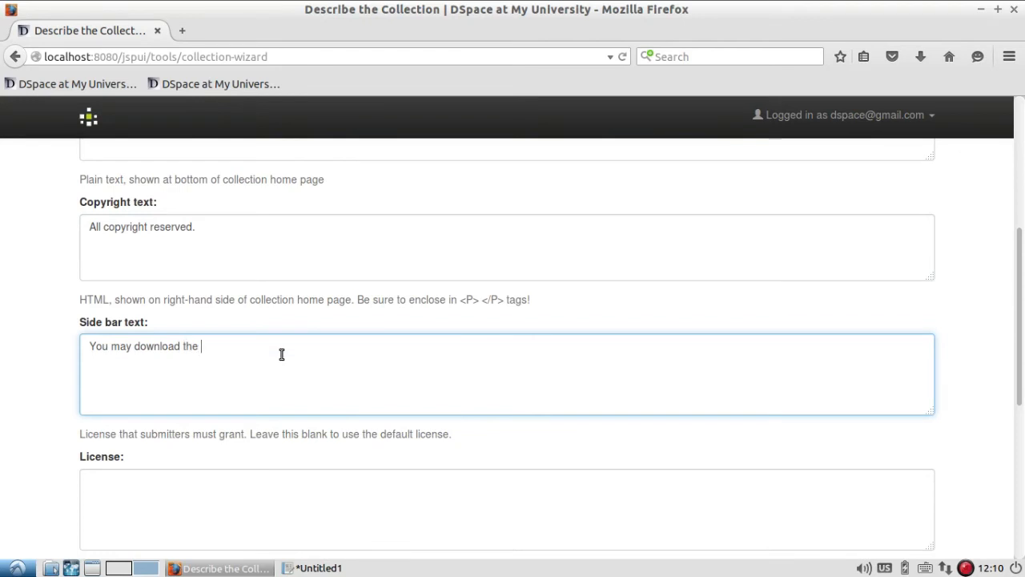
text(E-Newsletter at www.dptr)
key(BackSpace)
key(BackSpace)
text(ipathi.)
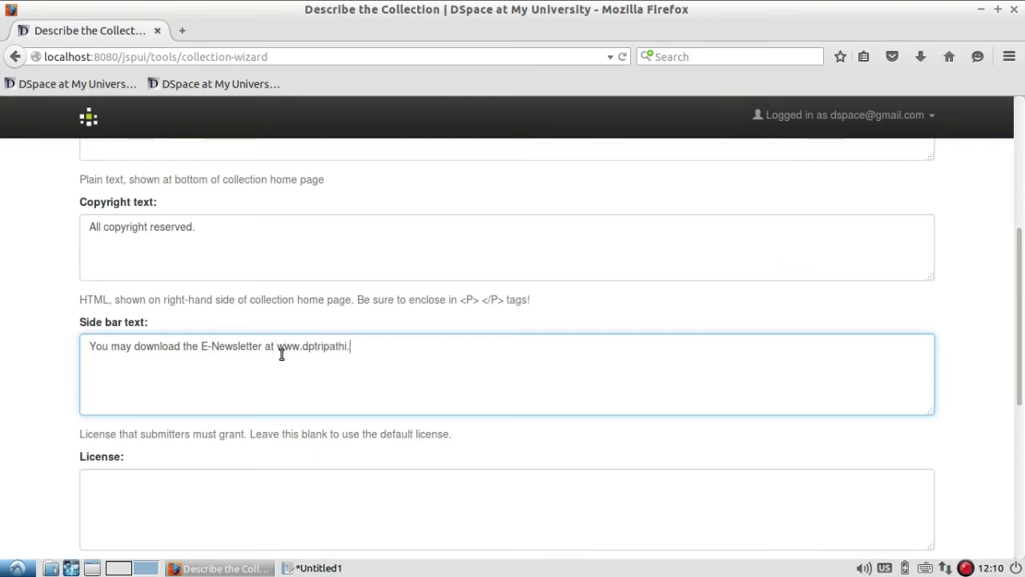
text(in/LG)
Repair the wording around "at www" in the side bar text and complete the web address with the path "/download/LG/v1n4.pdf".
click(282, 351)
key(BackSpace)
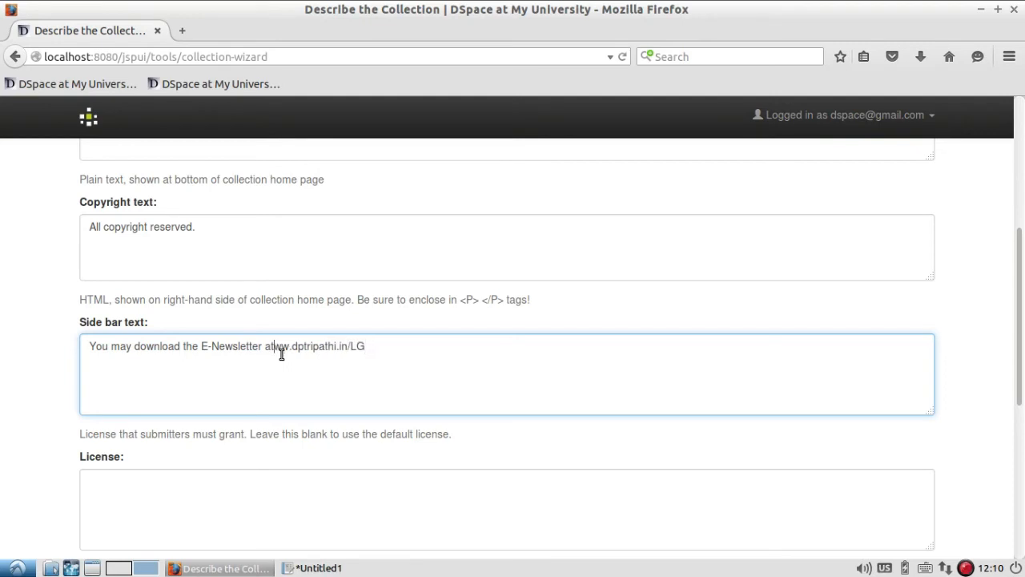
key(BackSpace)
key(BackSpace)
text(w)
click(265, 346)
text(at)
click(412, 345)
key(BackSpace)
key(BackSpace)
text(down)
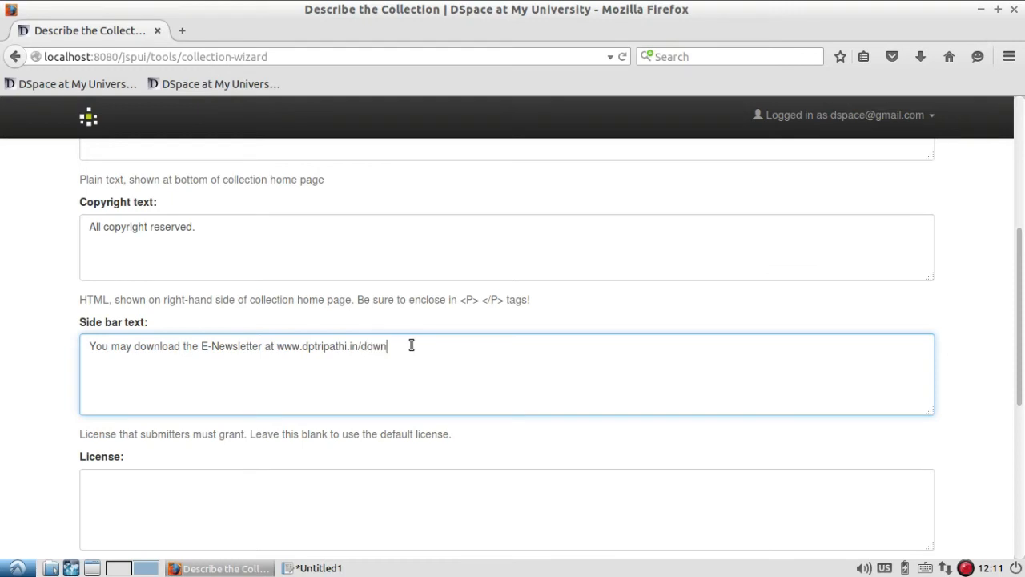
text(load/LG/v1n4.pdf)
Turn the PDF address in the side bar text into the href of an opening HTML link tag with target="_blank".
click(279, 346)
text(<a h)
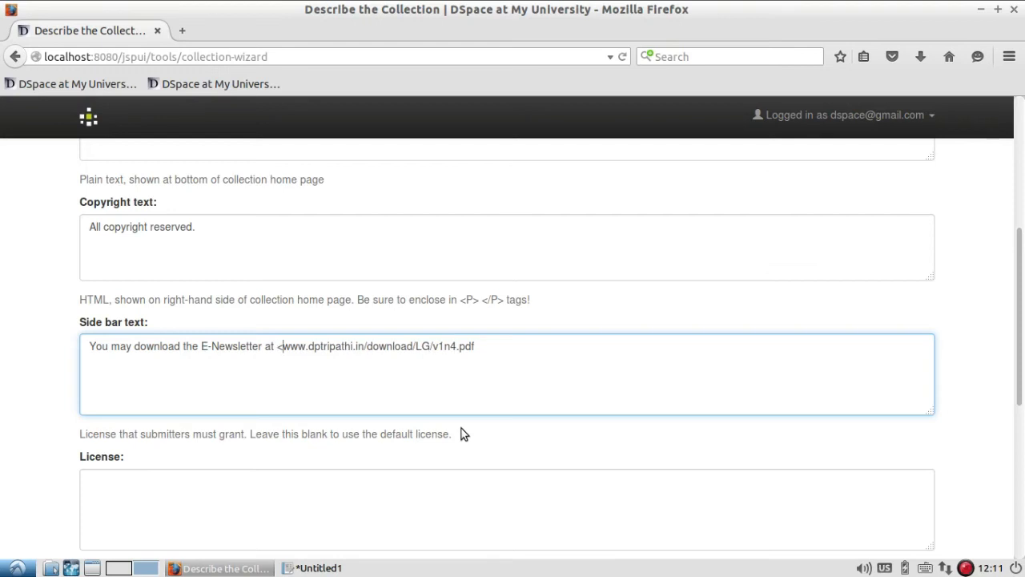
text(ref=)
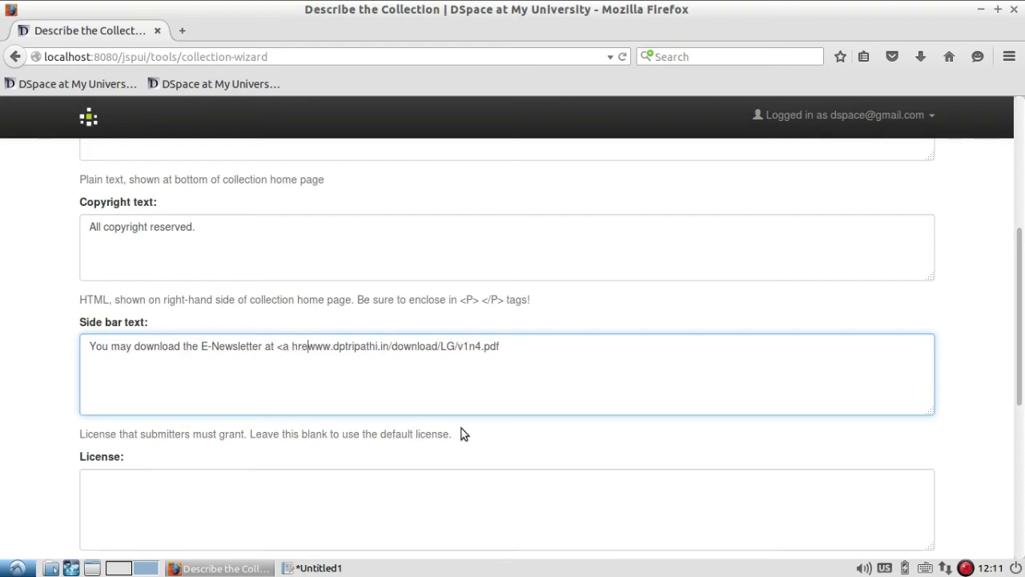
text(")
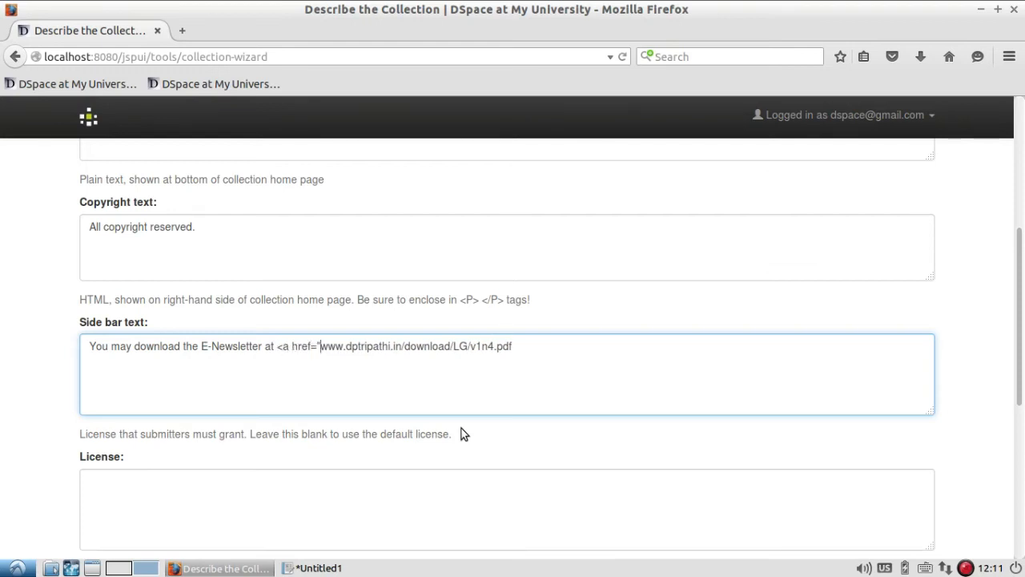
key(End)
text(" target="_blank">Cl)
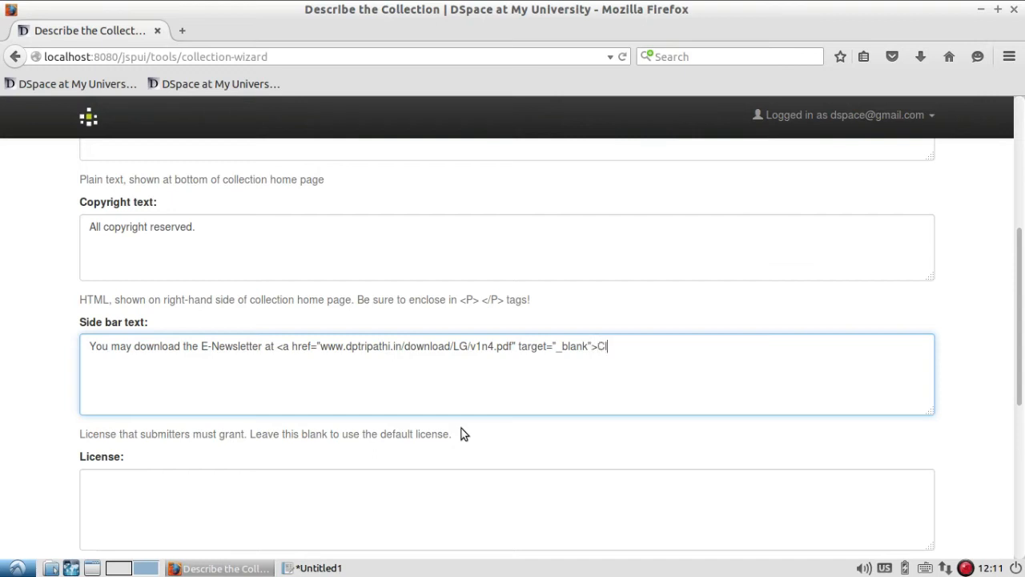
Make "E-newsletter" the link text, close the link with </a>, and enclose the whole side bar text in <p> and </p> tags.
key(BackSpace)
text(E-newslett)
click(462, 434)
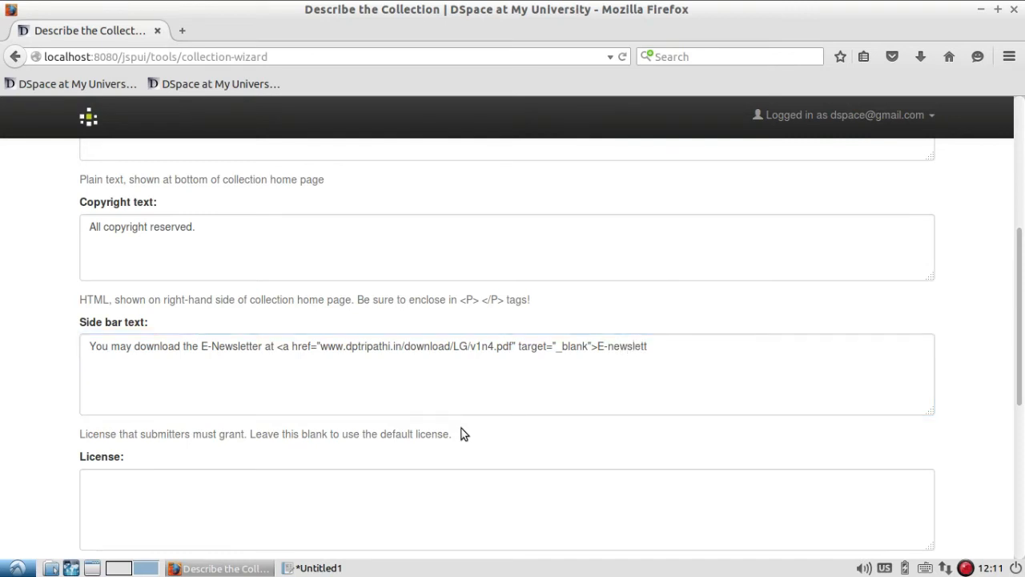
click(696, 350)
text(er)
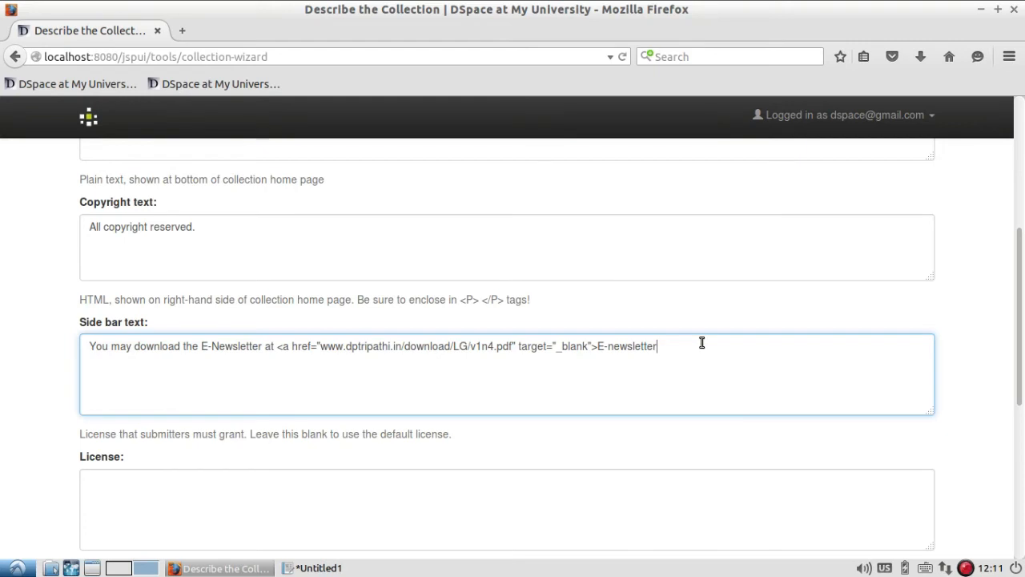
text(/a></p>)
click(85, 345)
text(<p>)
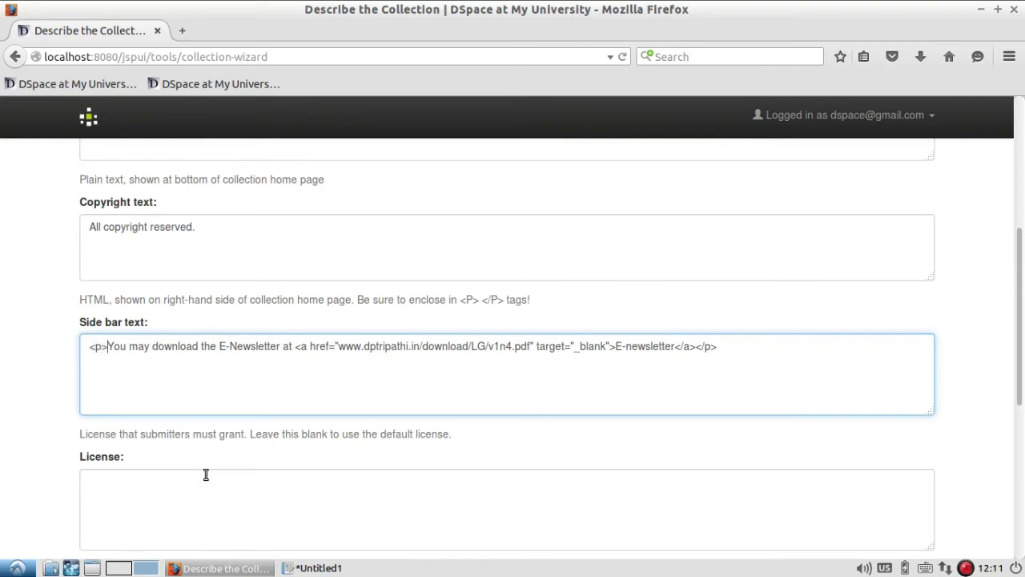
Go through the License and Provenance fields, leaving both blank.
scroll(515, 303, down, 3)
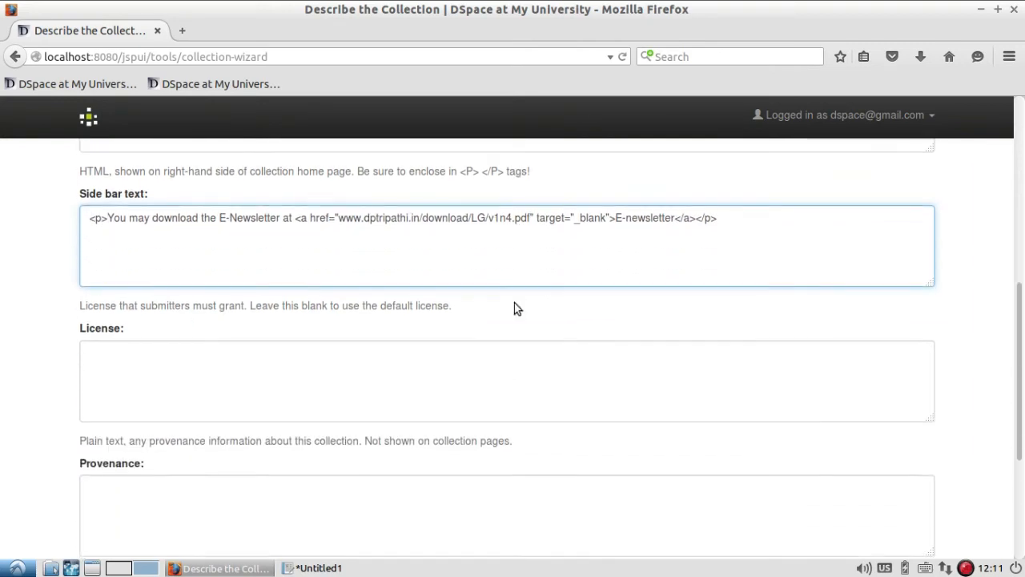
click(218, 353)
scroll(499, 367, down, 3)
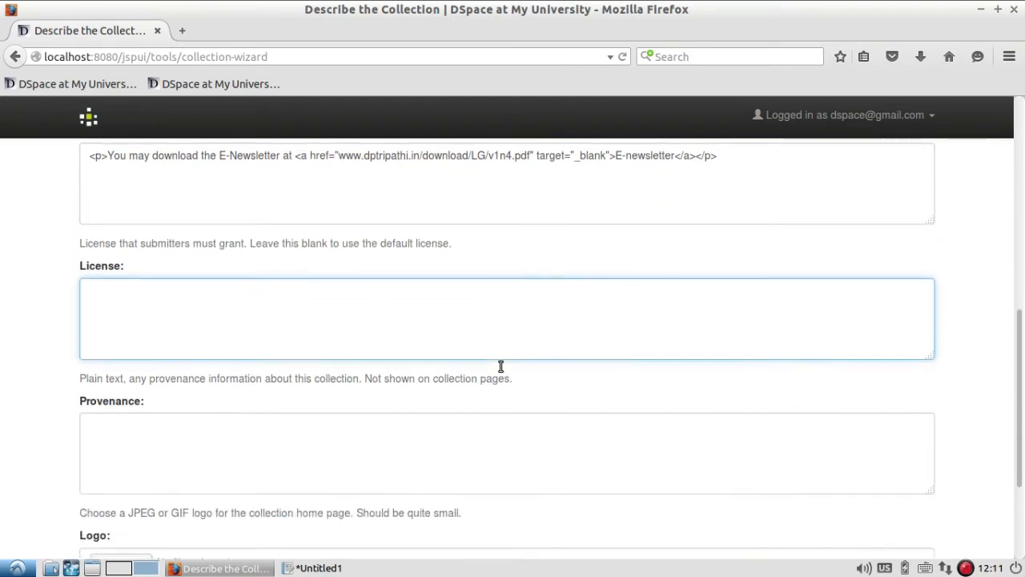
click(165, 374)
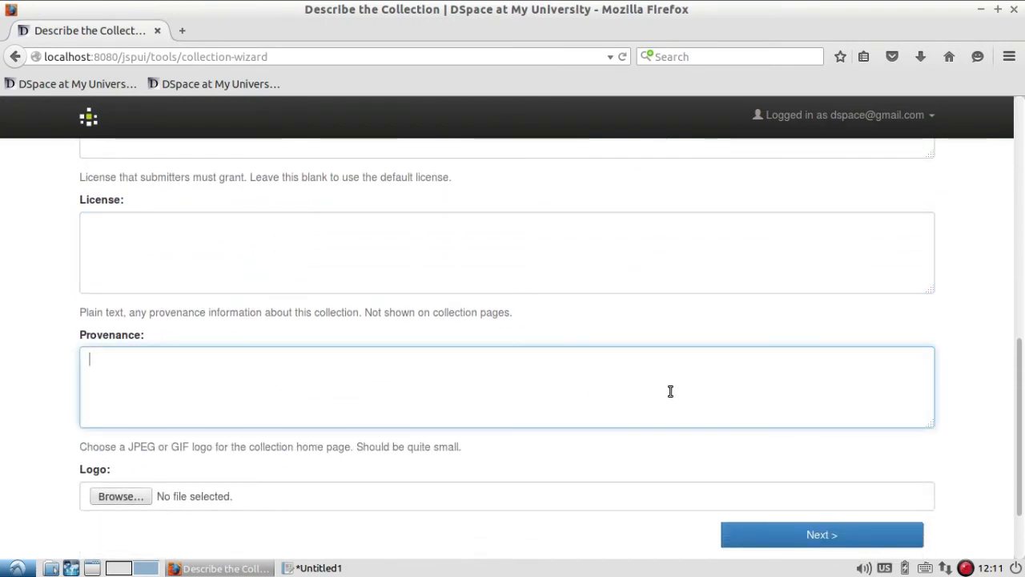
scroll(675, 392, down, 1)
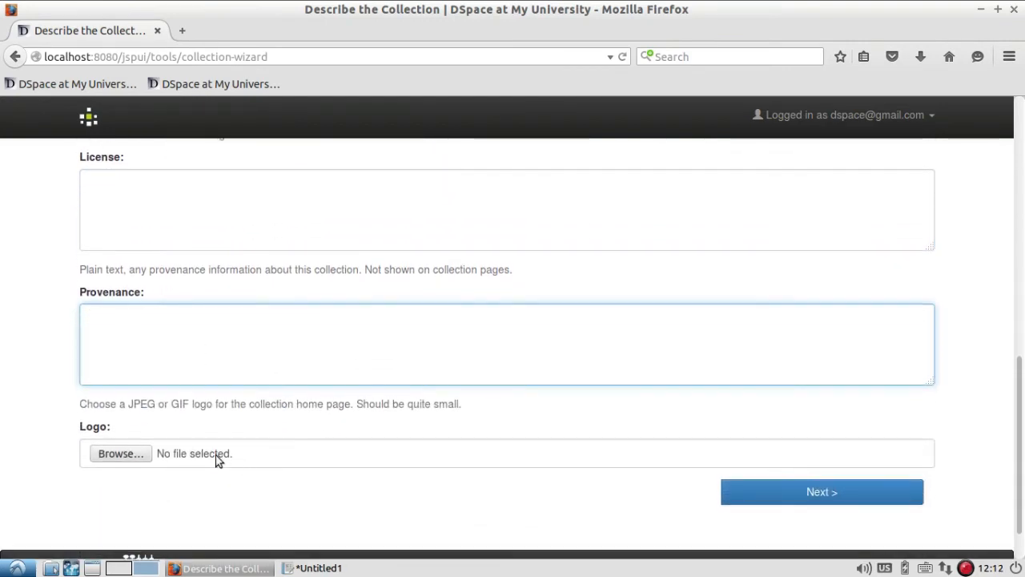
Choose THUMBNAIL.jpg from the vid folder on the 157 GB Volume's user Desktop as the collection logo, and submit the description form.
click(121, 453)
click(265, 259)
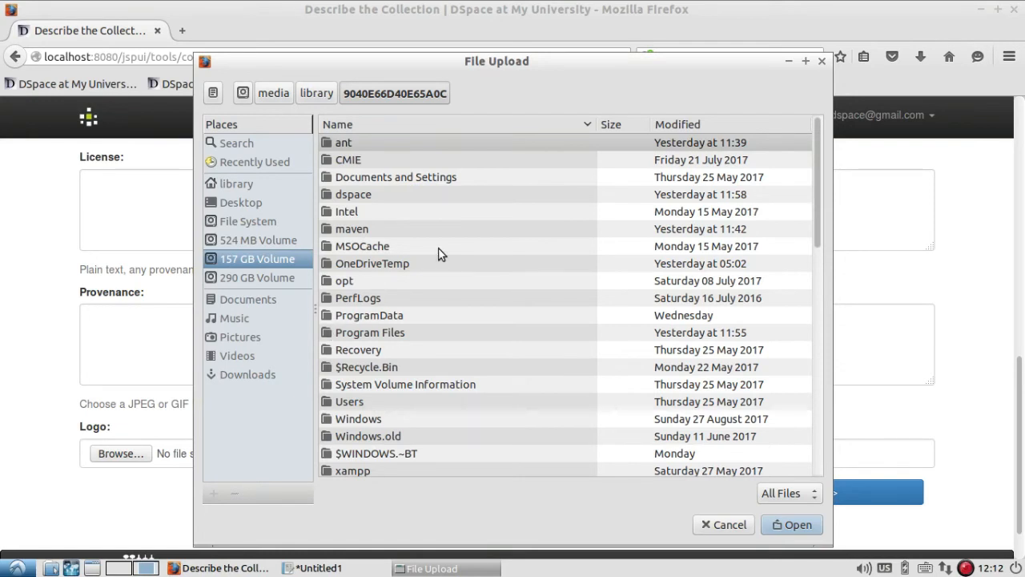
scroll(438, 248, down, 2)
scroll(438, 253, up, 2)
double_click(350, 403)
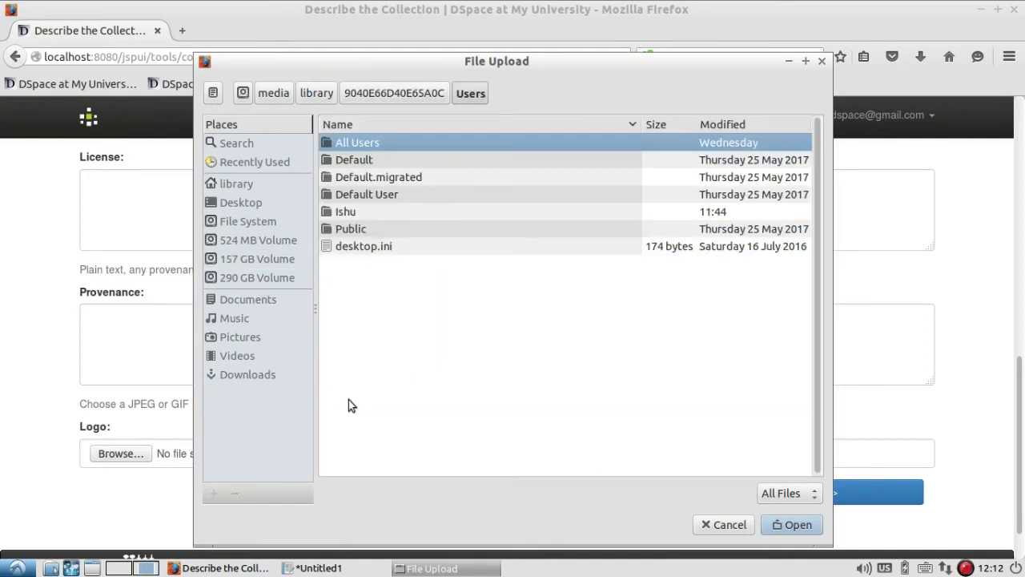
double_click(349, 212)
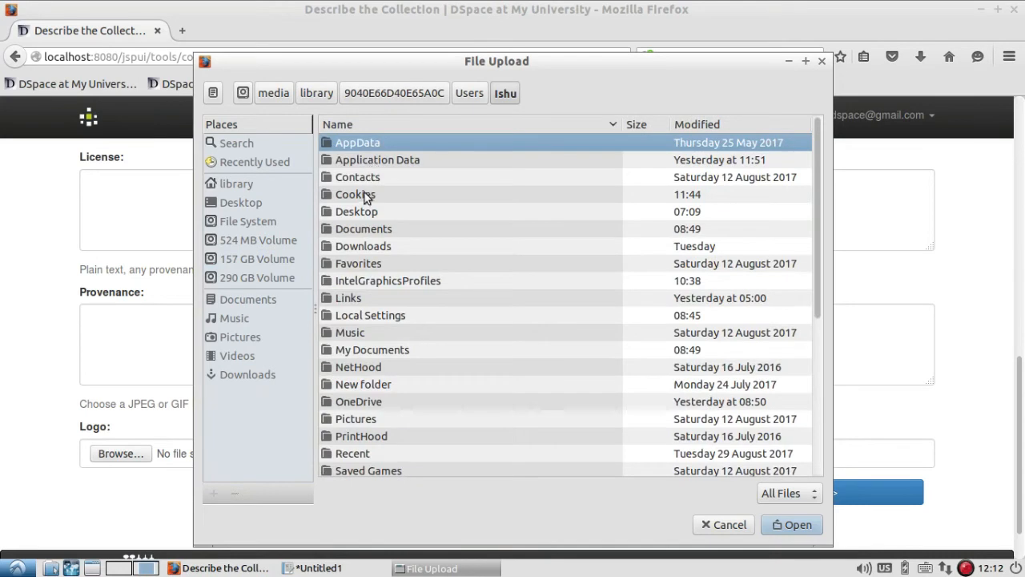
double_click(363, 213)
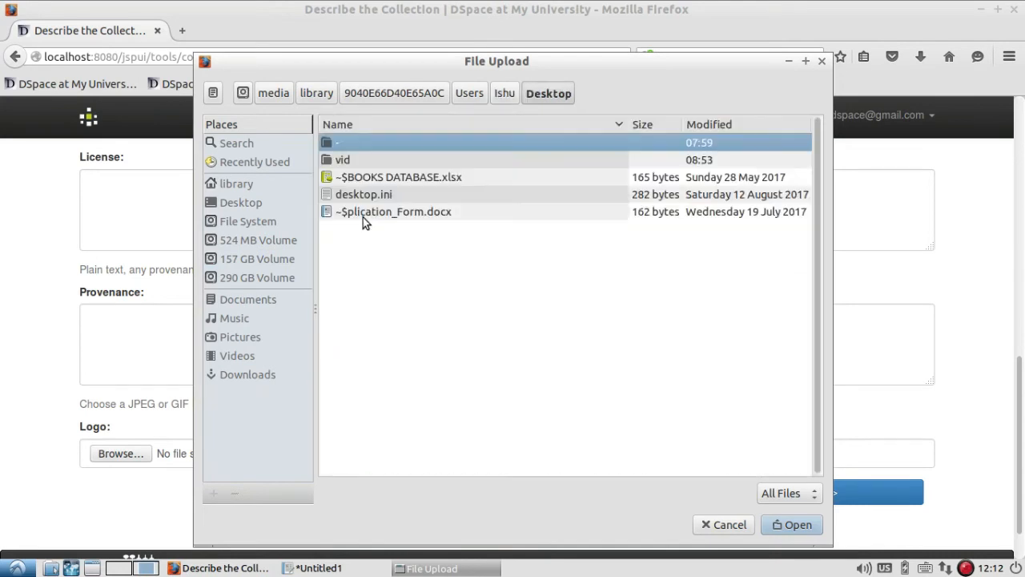
double_click(360, 162)
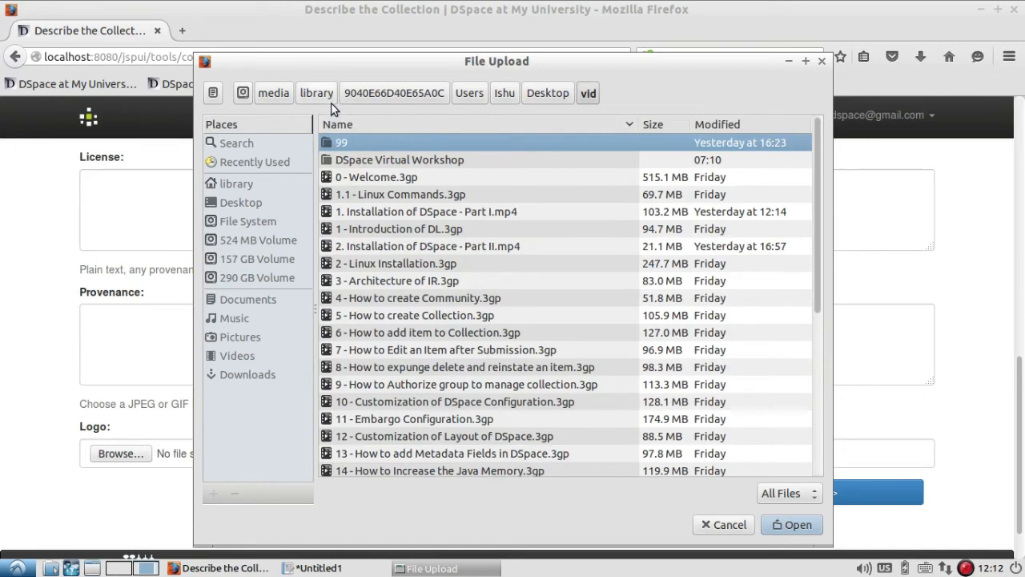
scroll(405, 231, down, 5)
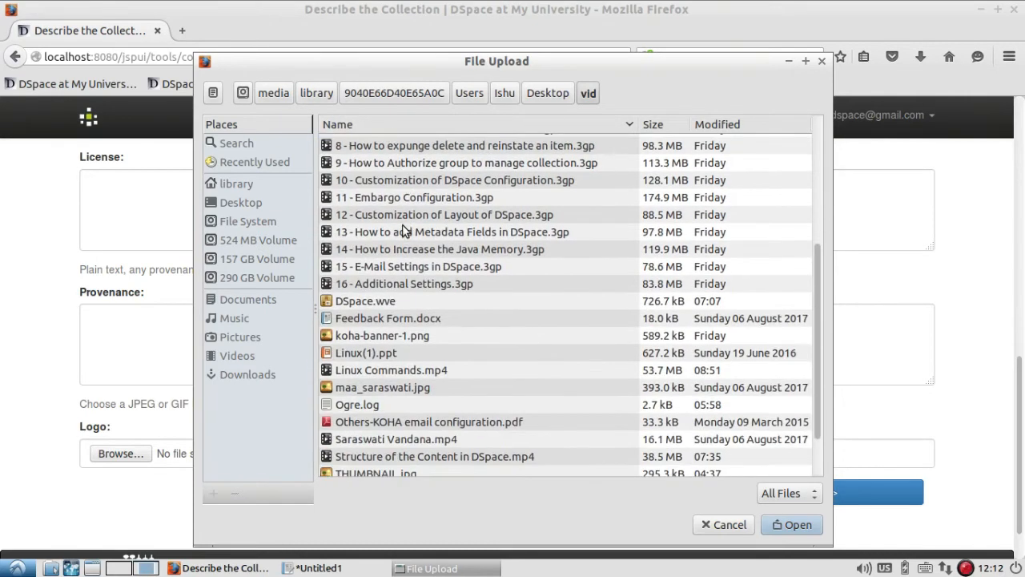
scroll(404, 230, down, 2)
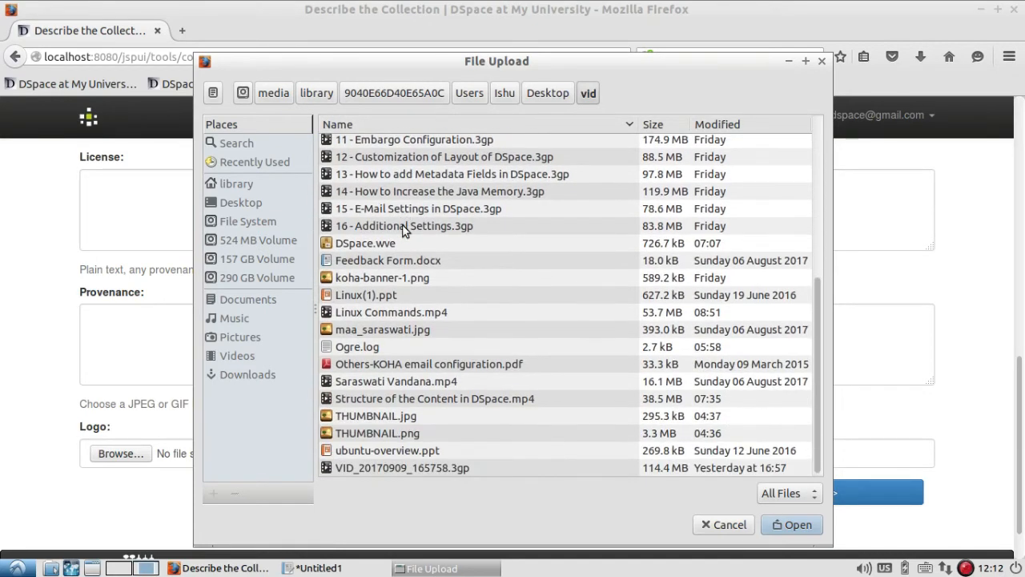
double_click(377, 417)
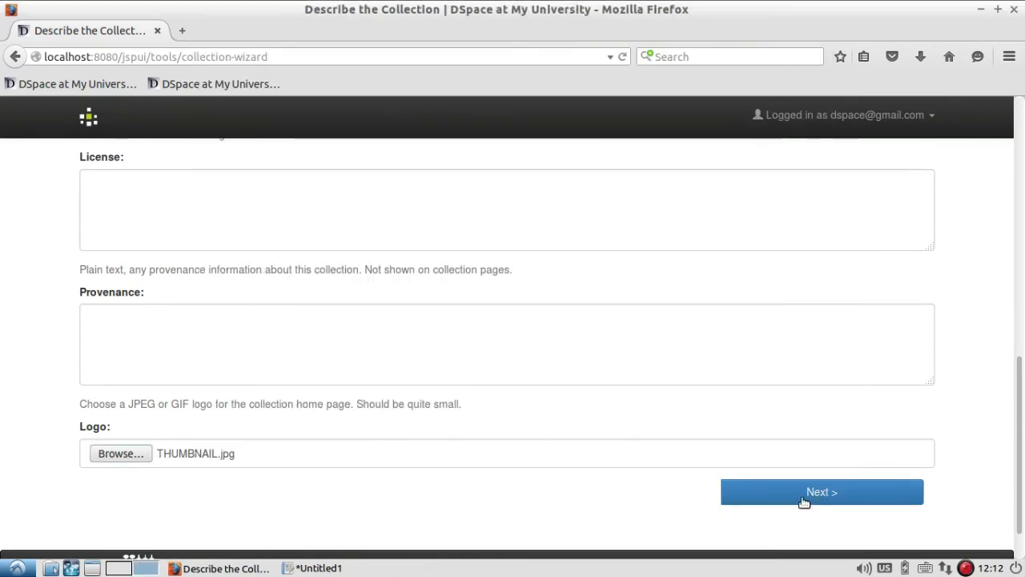
click(835, 493)
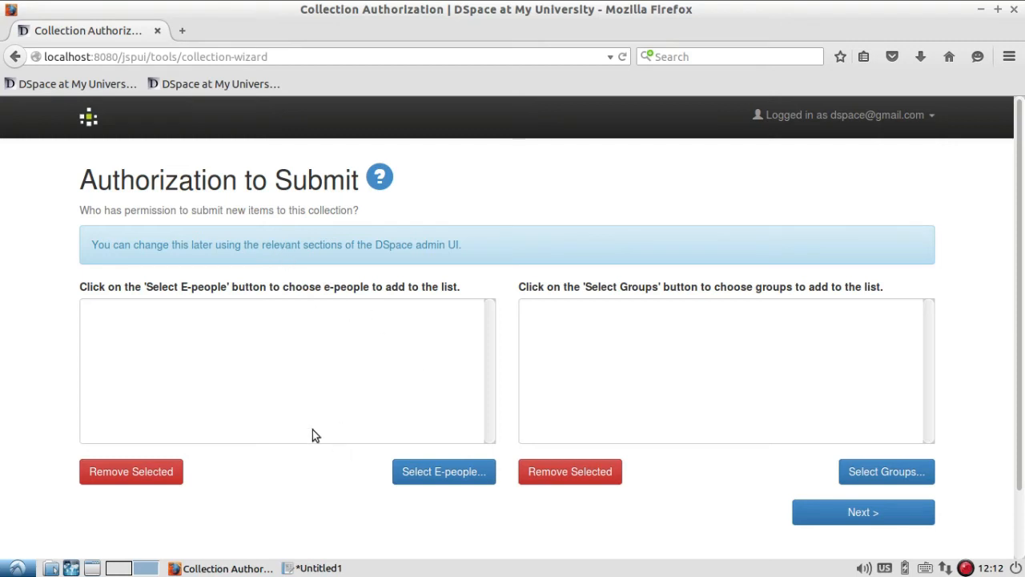
Add the DSpace Administrator e-person to those authorized to submit items and select that entry in the list.
click(458, 478)
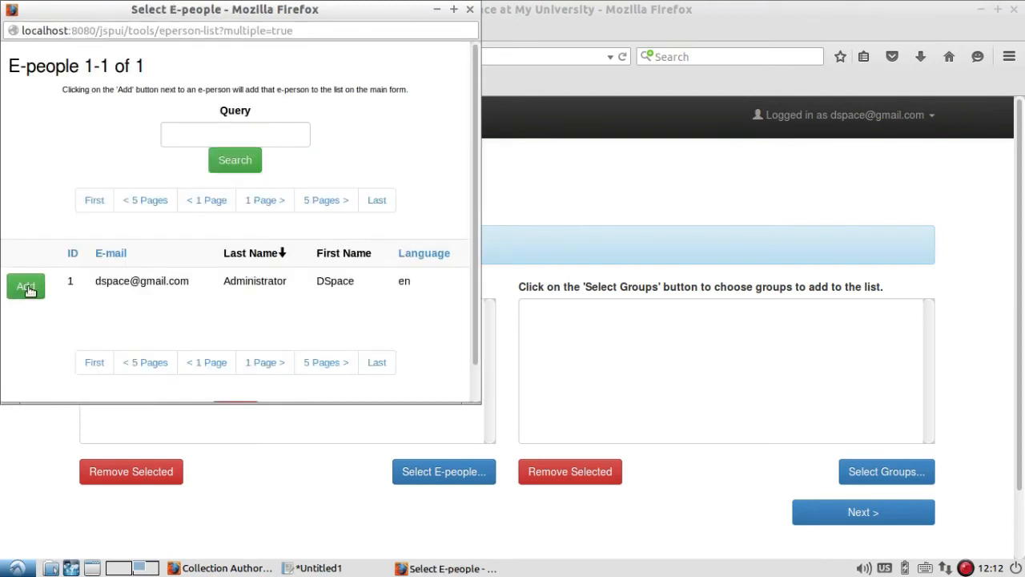
click(27, 289)
scroll(399, 151, down, 1)
click(236, 382)
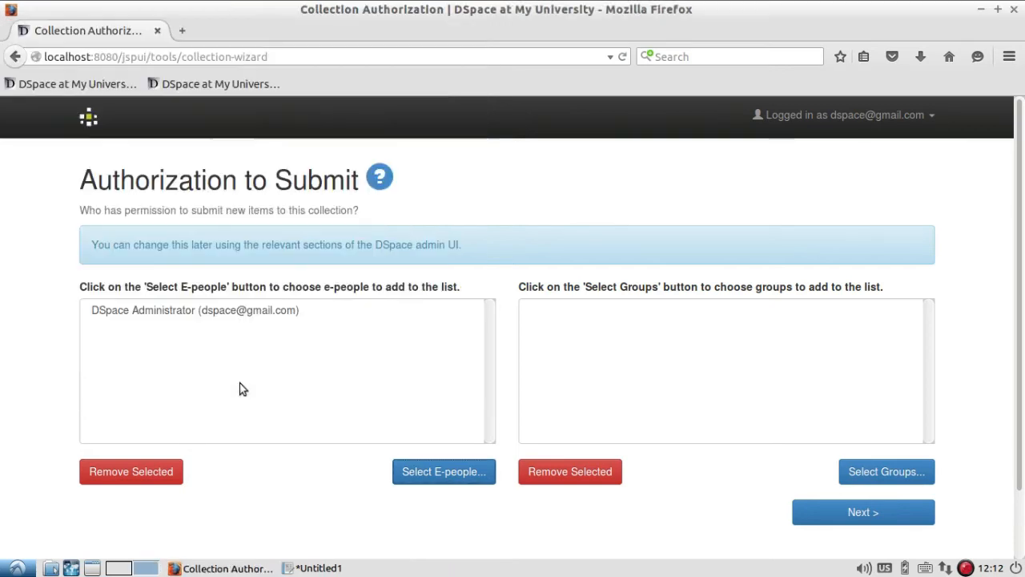
click(120, 313)
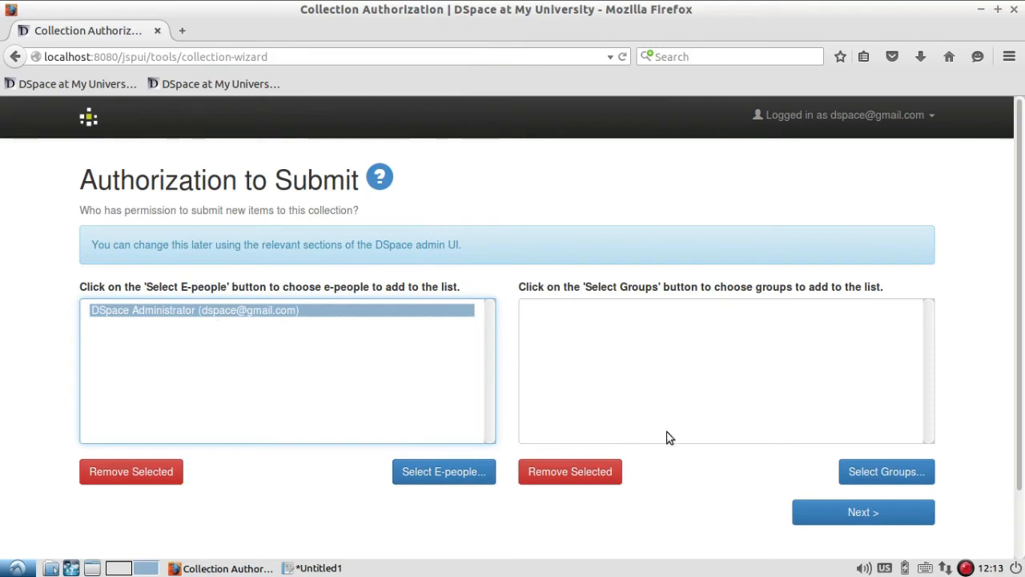
Confirm the submission authorization, review the E-Newsletter collection's metadata and workflow settings, and update the collection.
click(876, 520)
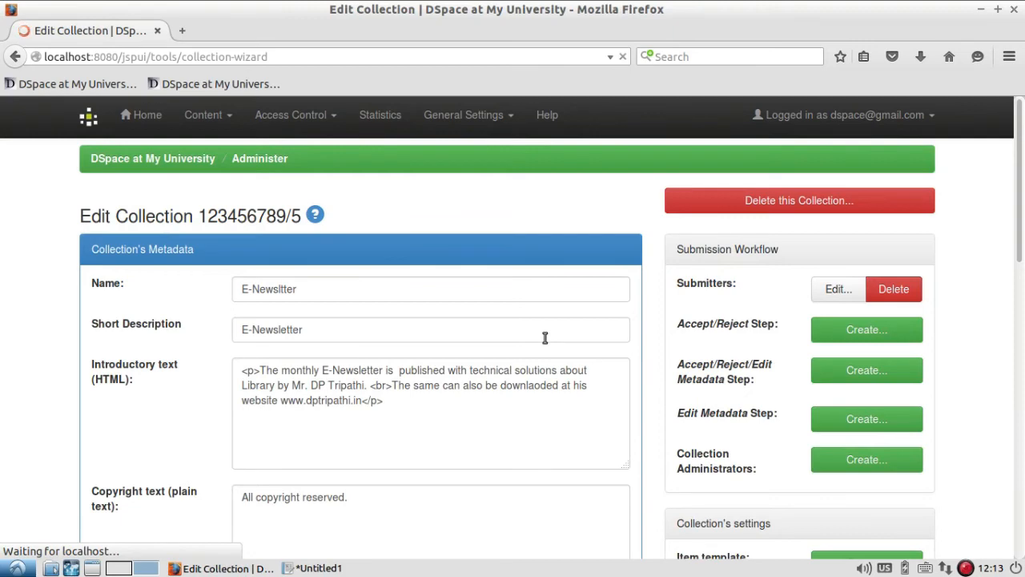
scroll(545, 337, down, 10)
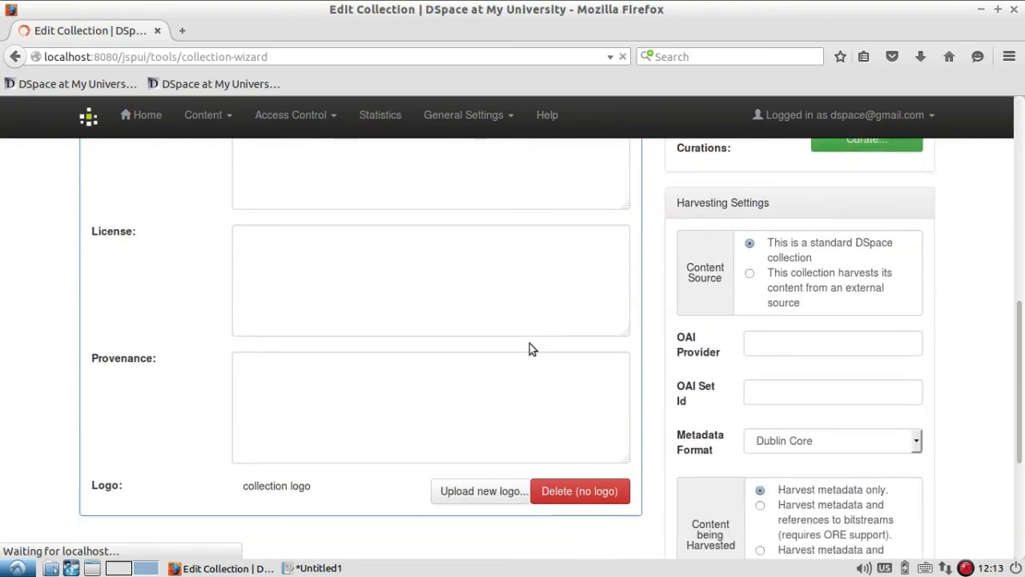
scroll(529, 349, up, 10)
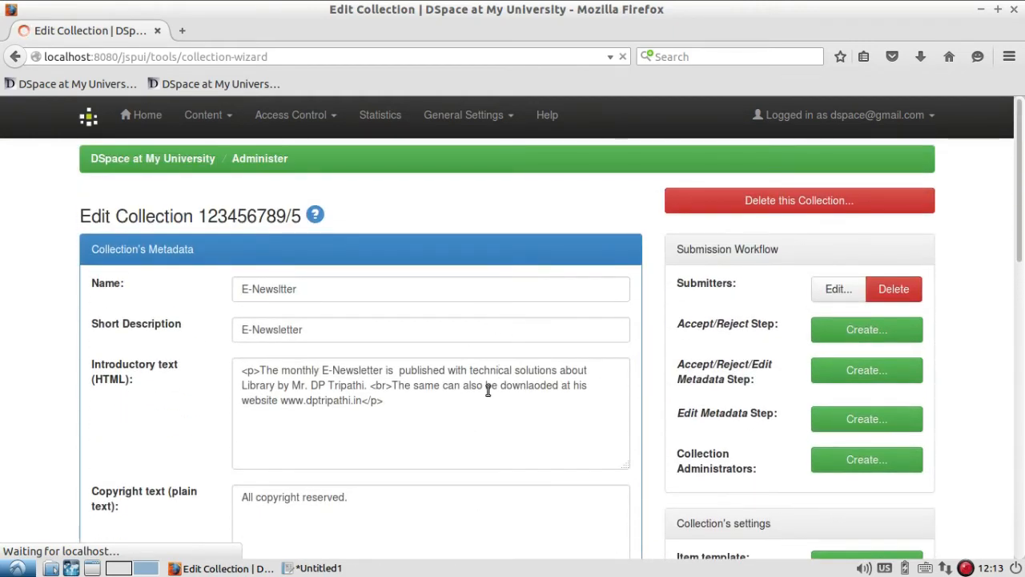
scroll(550, 361, down, 15)
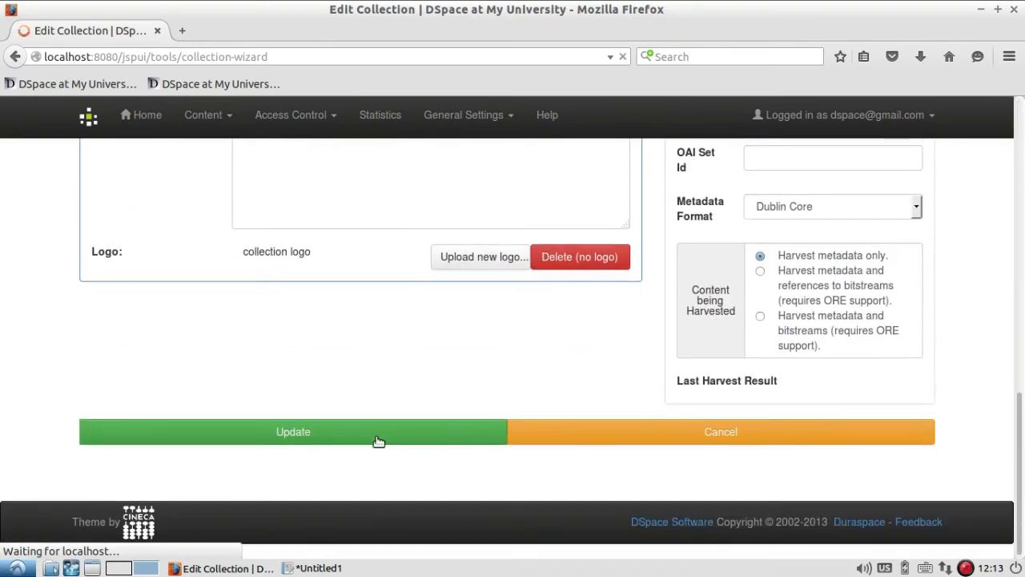
scroll(345, 442, up, 1)
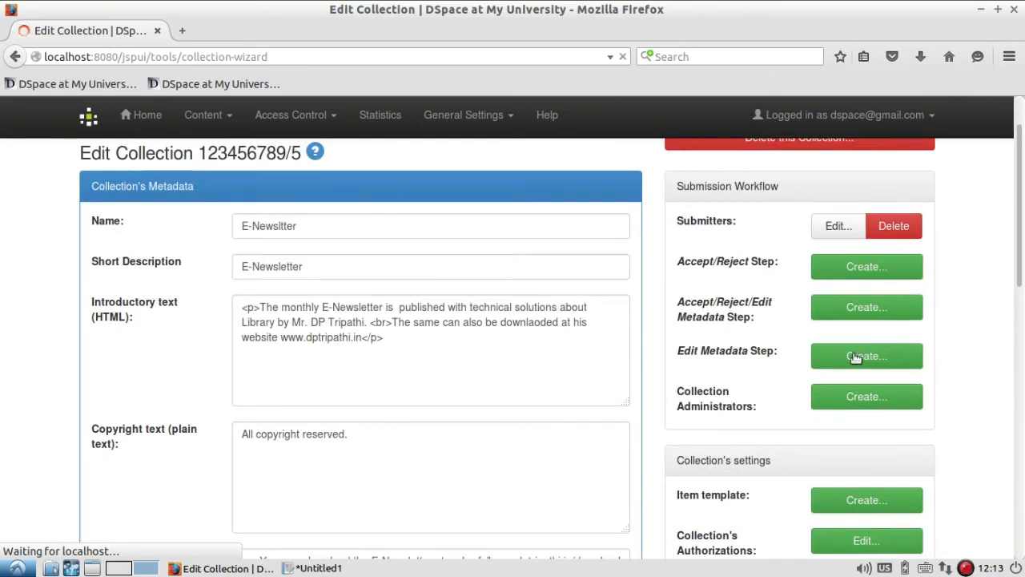
scroll(853, 360, up, 2)
scroll(841, 375, down, 10)
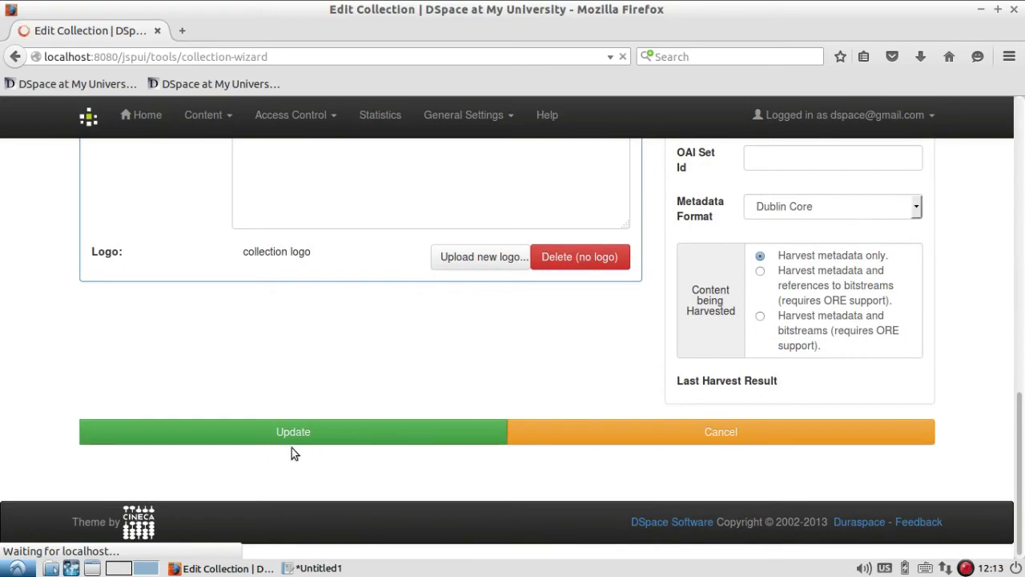
click(355, 439)
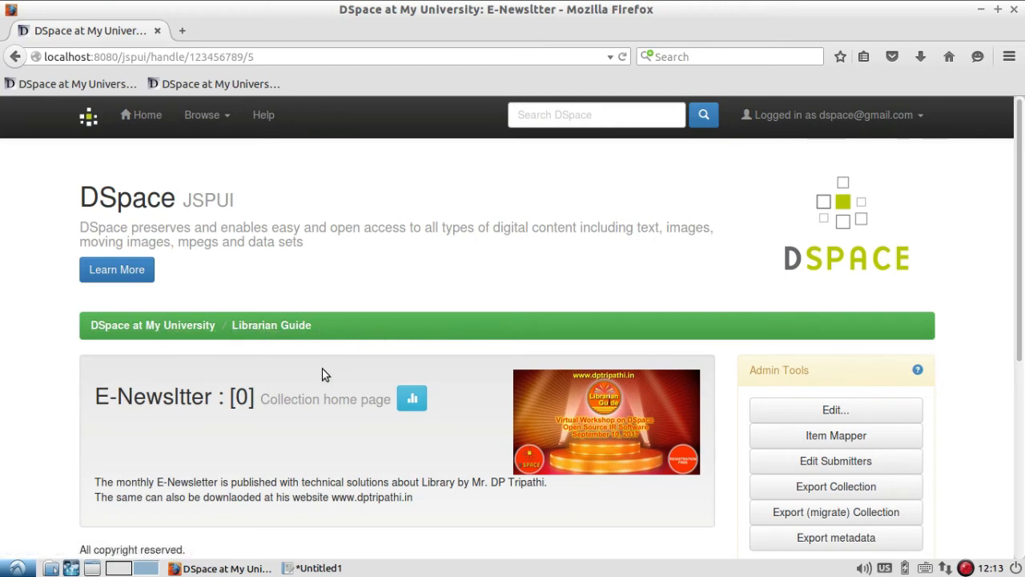
Check the E-Newsletter collection home page and highlight "ISO Images" in the Untitled1 document's collection list, returning to the browser.
scroll(324, 374, down, 3)
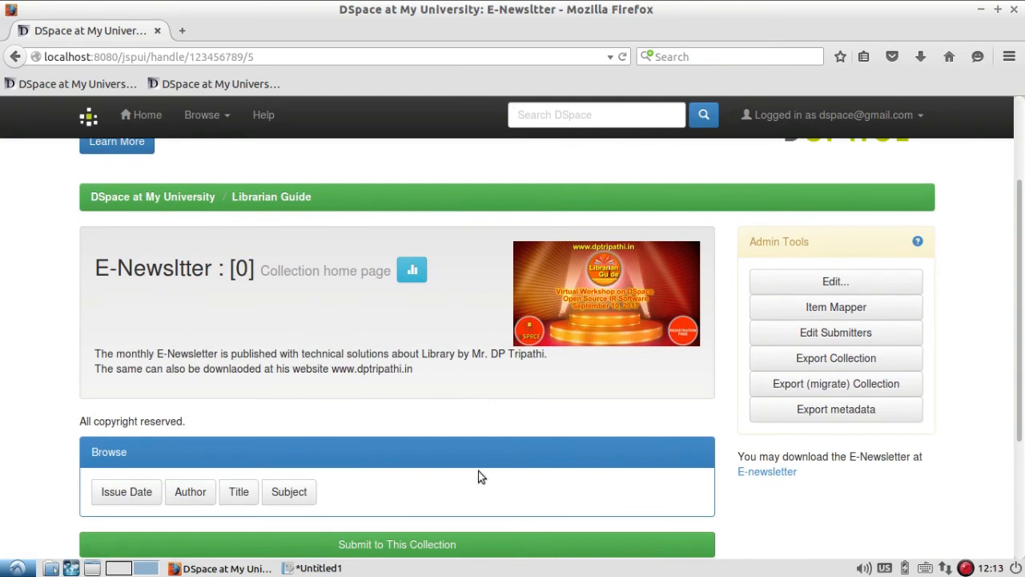
click(318, 568)
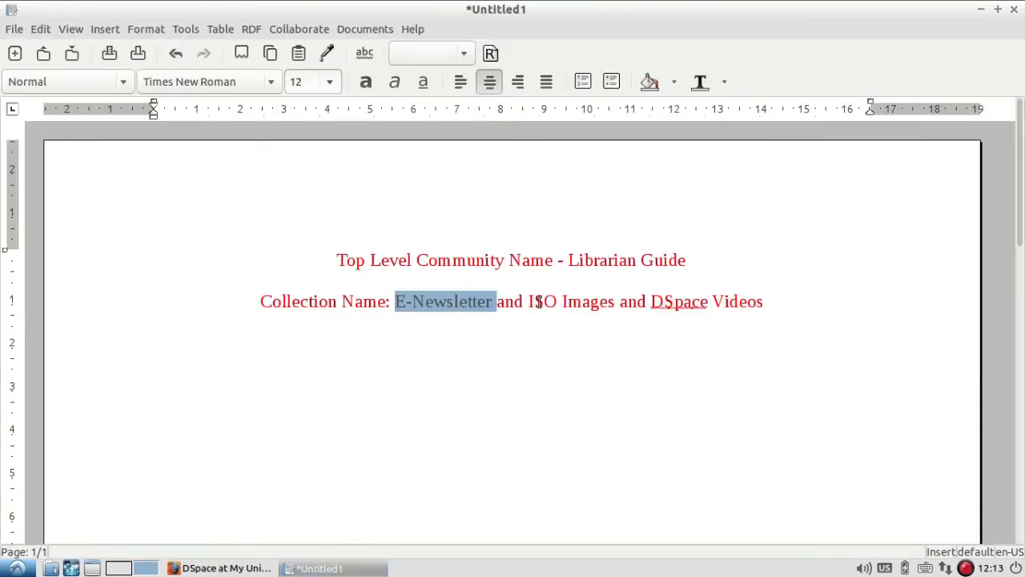
drag(527, 301, 615, 301)
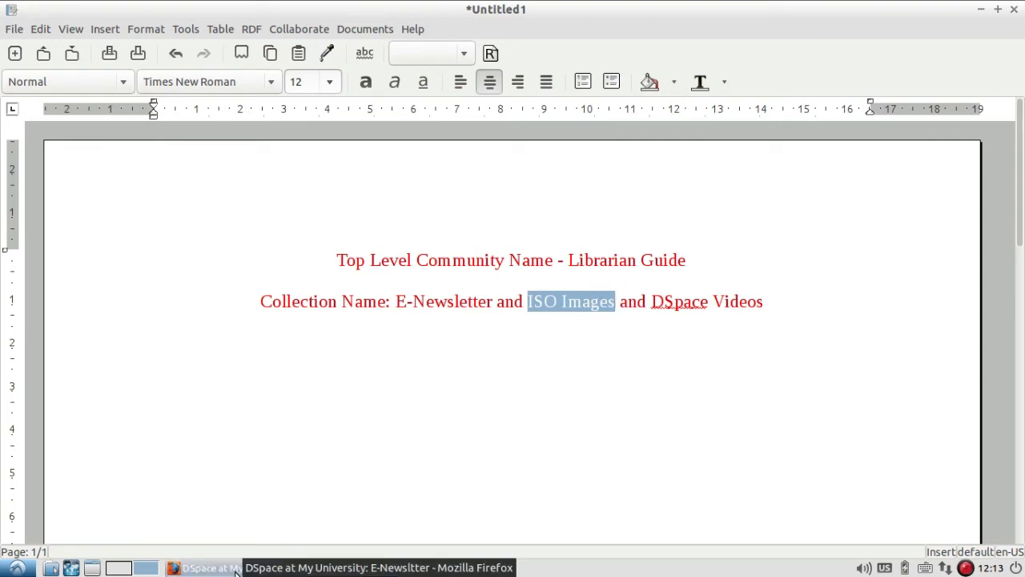
click(206, 568)
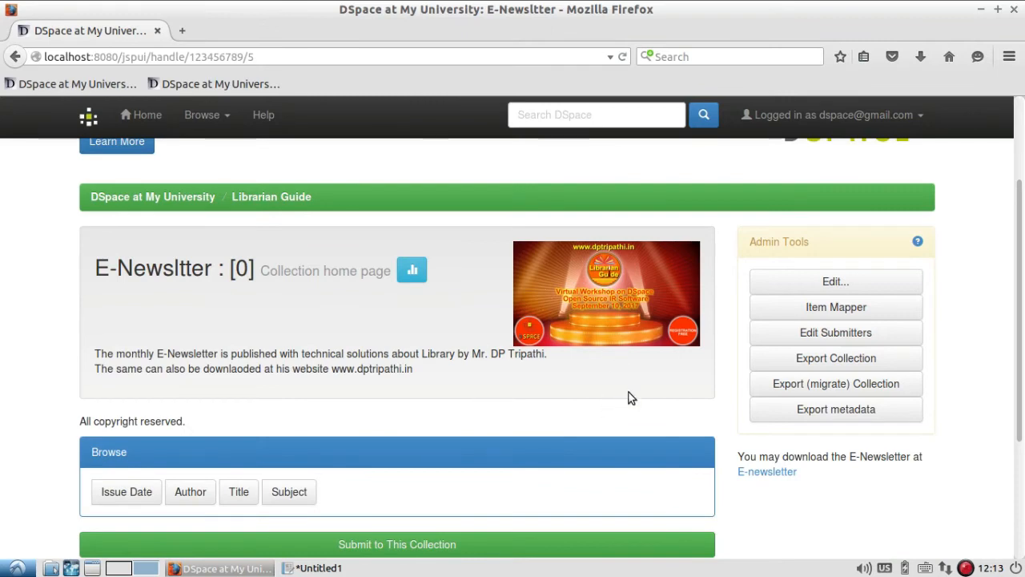
scroll(629, 398, up, 1)
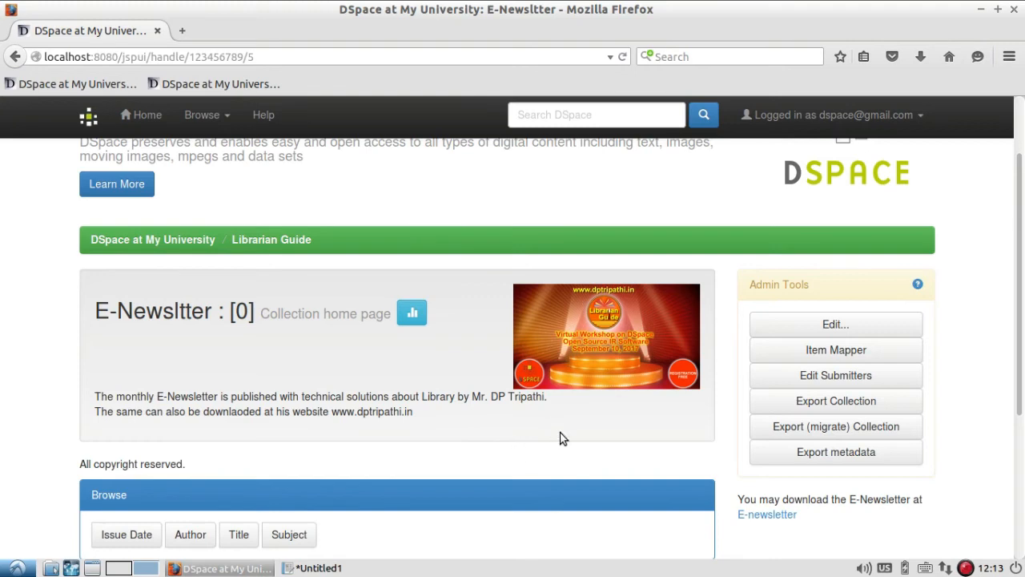
Start a collection in the Librarian Guide community with publicly readable items, user submissions and an accept/reject/edit metadata step, up to its Name field.
click(288, 243)
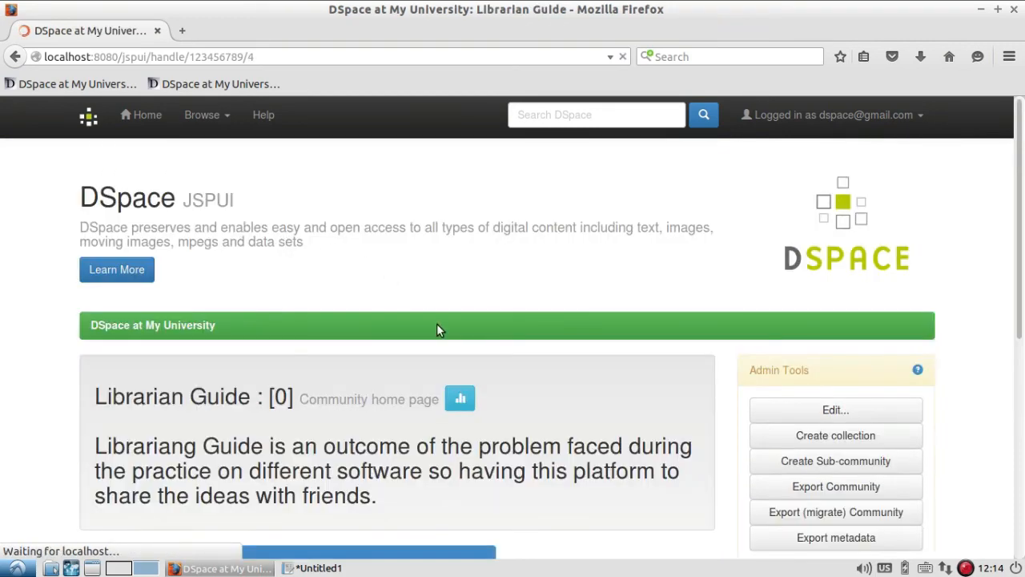
scroll(561, 336, down, 5)
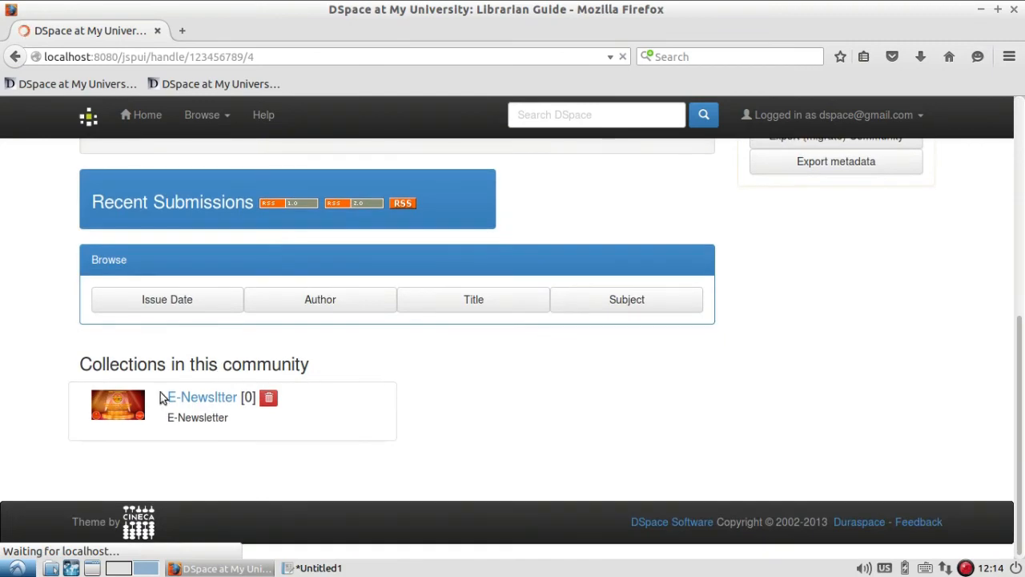
click(213, 403)
scroll(686, 374, up, 3)
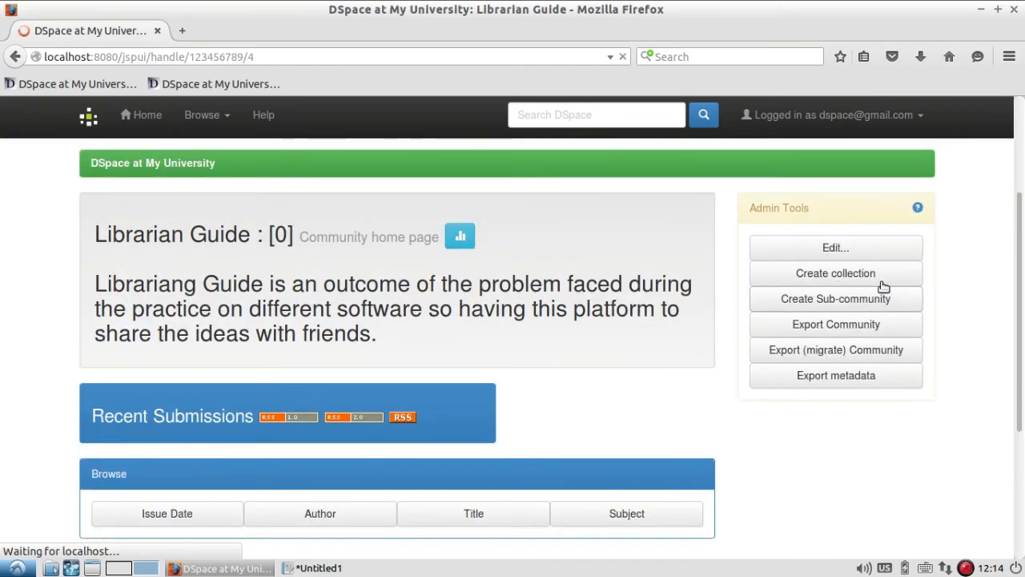
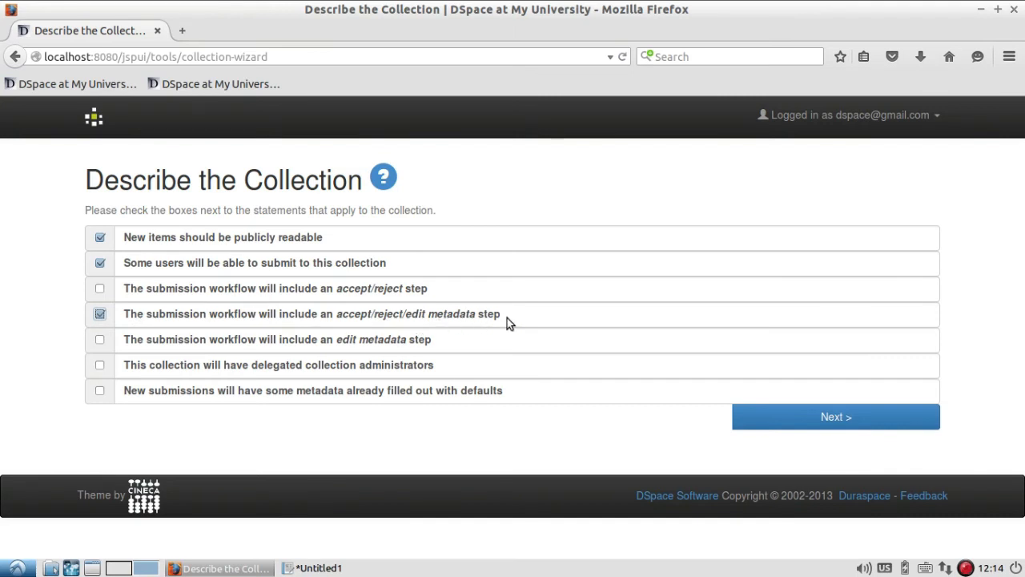
click(872, 420)
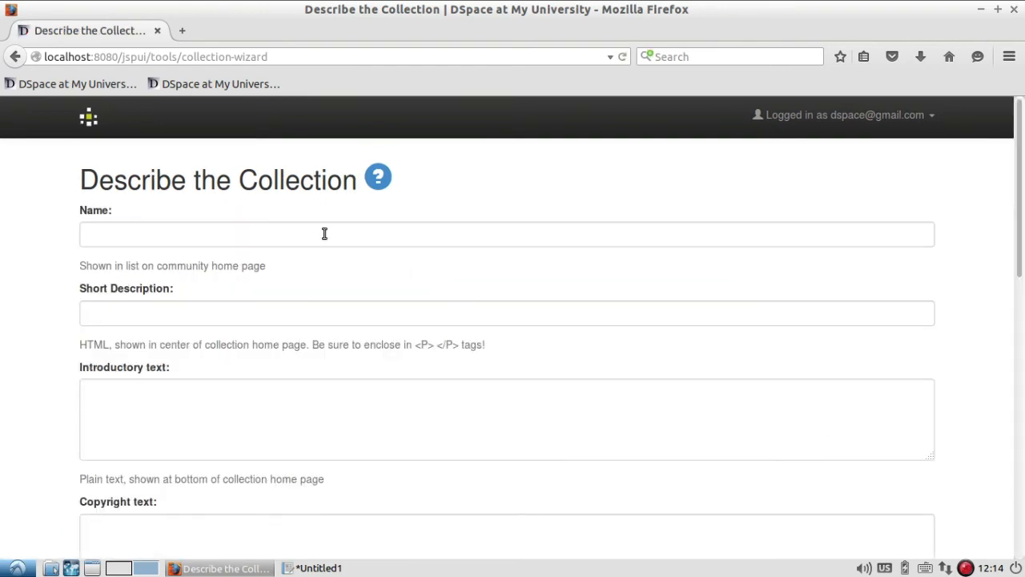
click(325, 234)
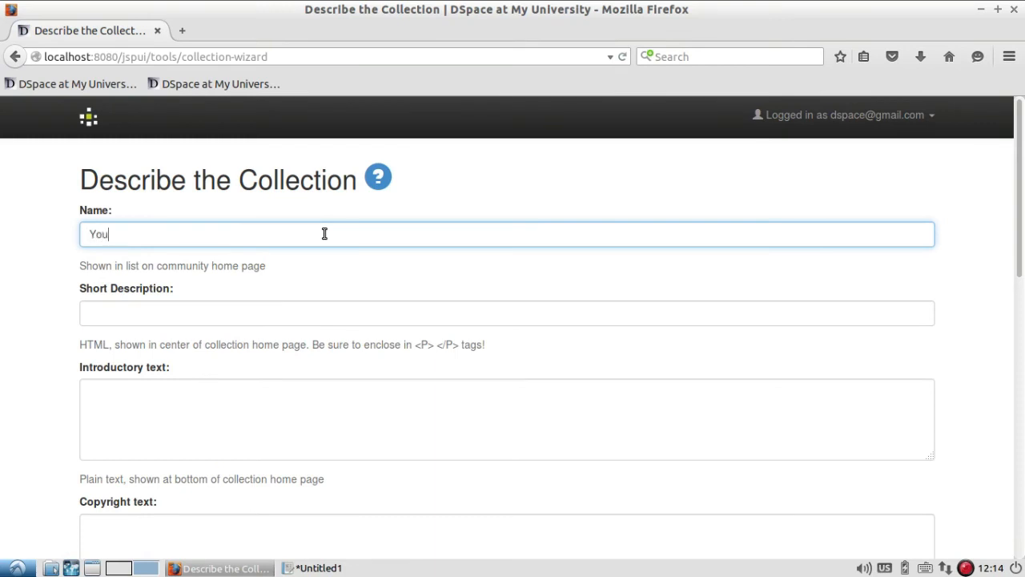
text(YouTube)
key(BackSpace)
key(BackSpace)
key(BackSpace)
key(BackSpace)
key(BackSpace)
key(BackSpace)
key(BackSpace)
Name the collection "DSpace Workshop Videos" and enter the introductory text "These videos are prepared for the workshop to share with the workshop friends.".
text(DSpace Workshop Videos)
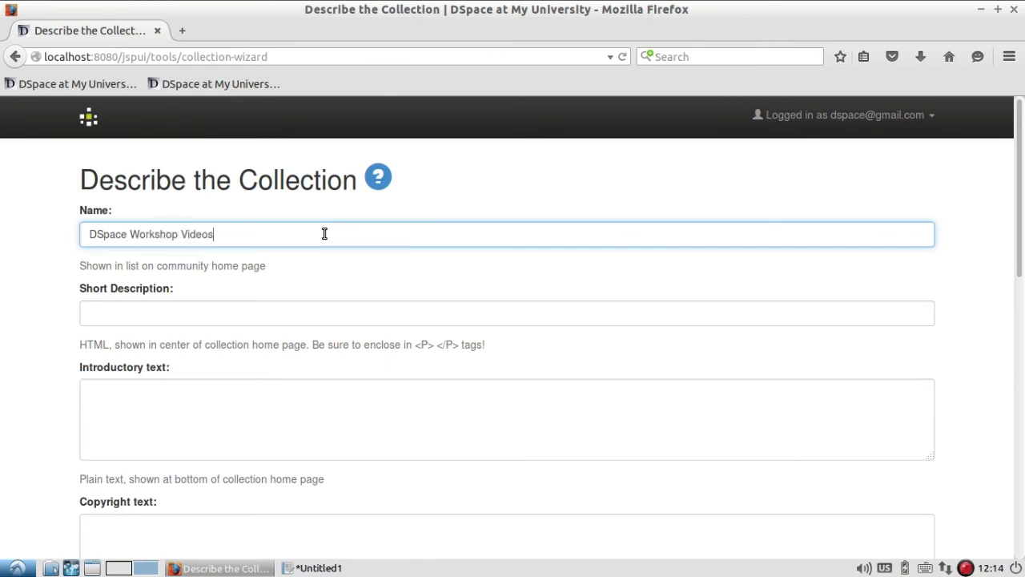
click(411, 406)
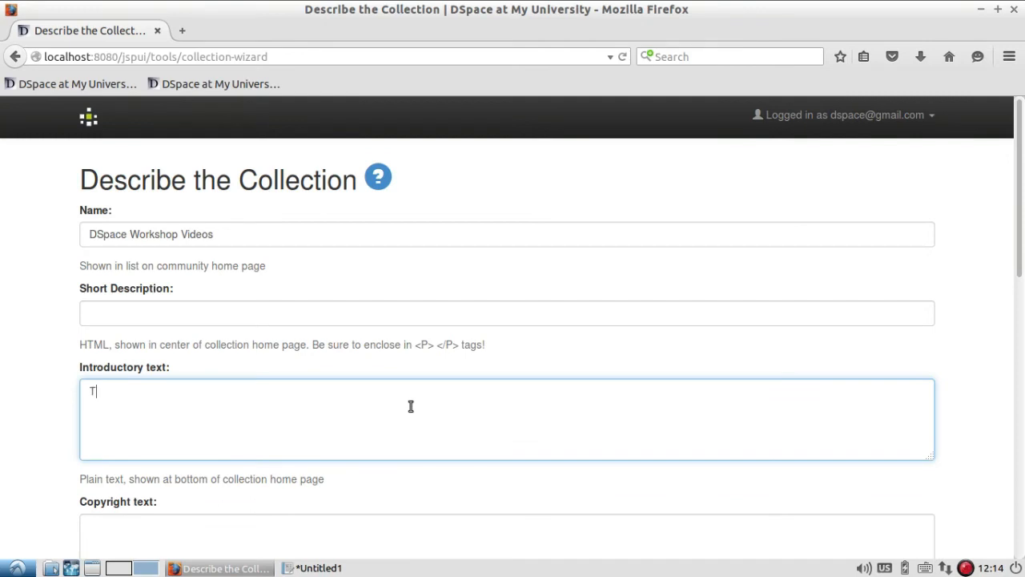
text(These videos are prepared )
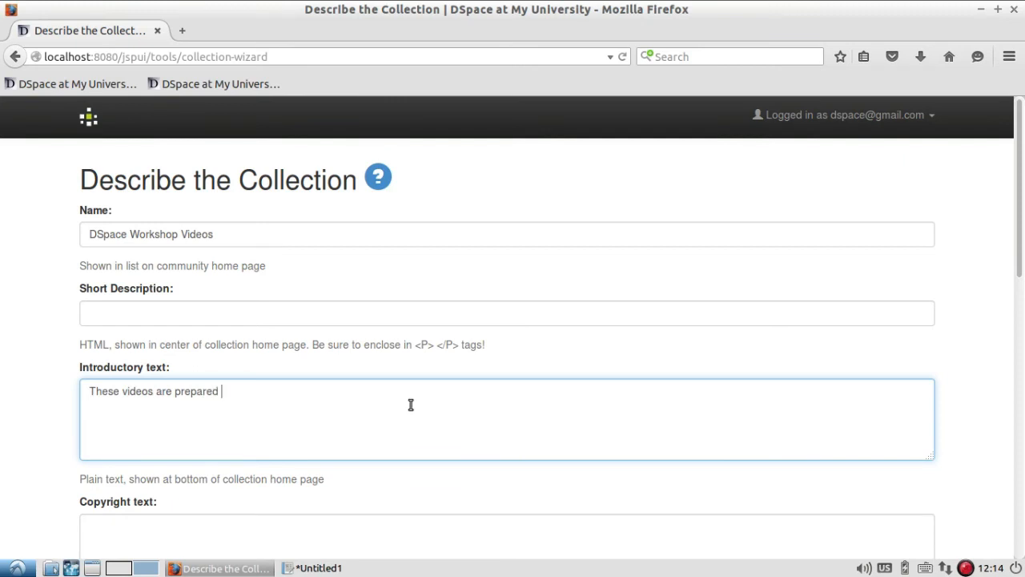
text(for the workshop to )
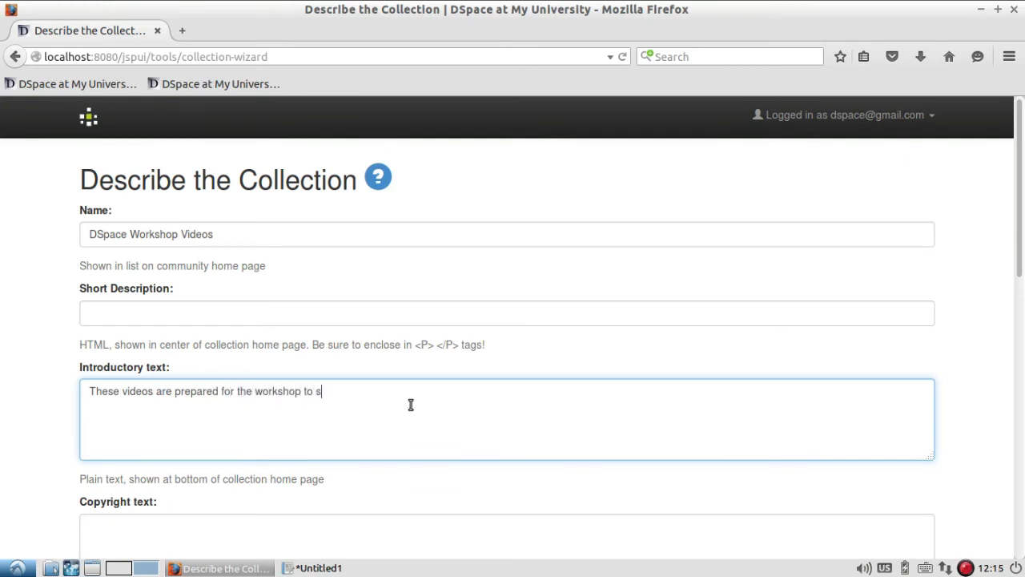
text(share with the workshop frien)
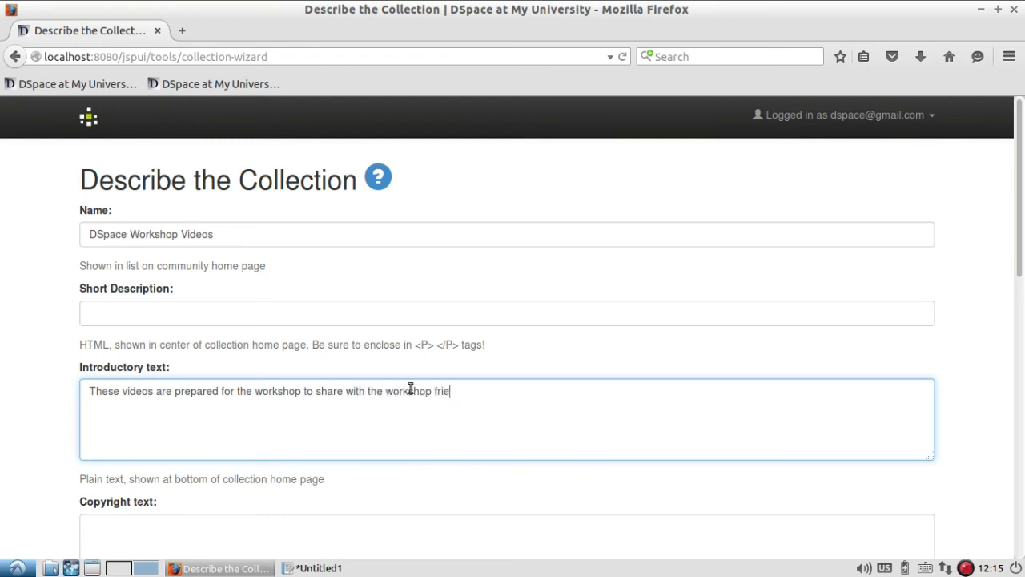
key(BackSpace)
key(BackSpace)
key(ctrl+t)
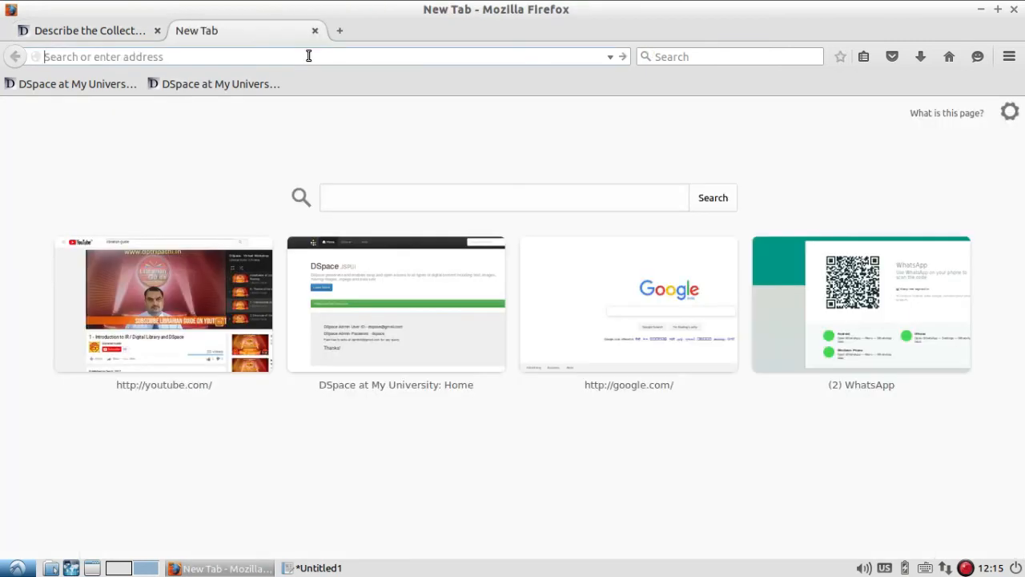
text(www.)
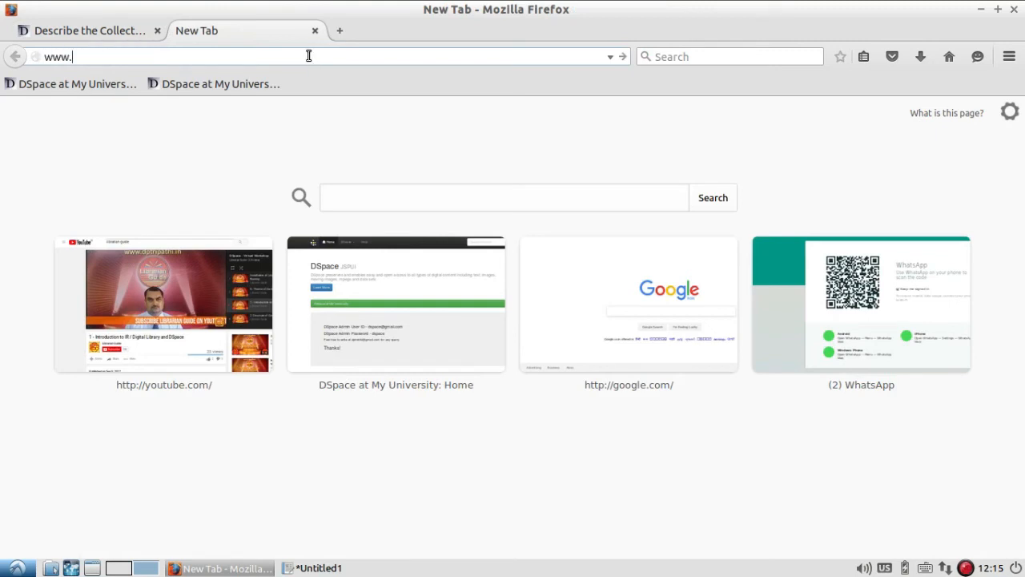
text(w)
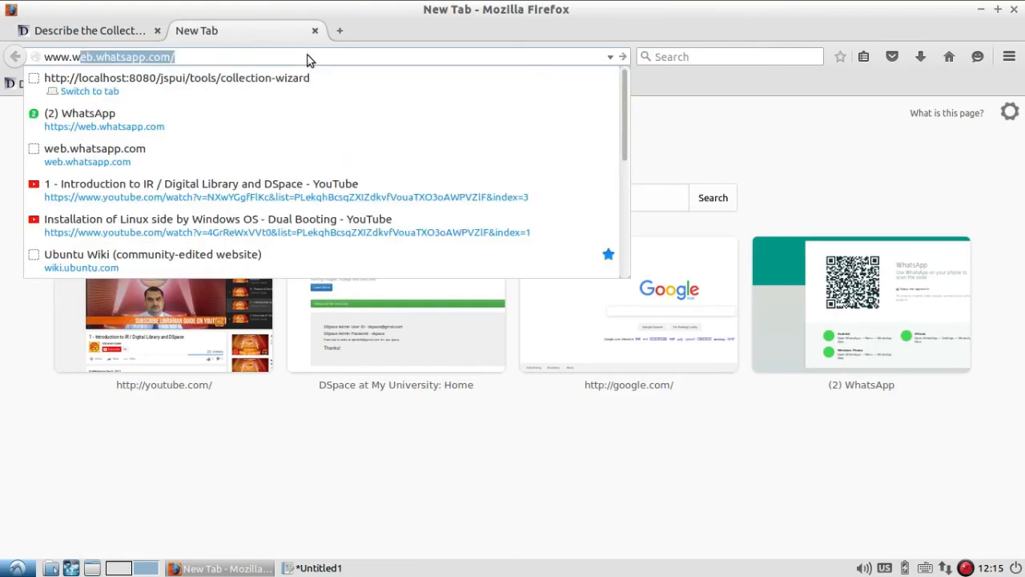
text(3schools.com)
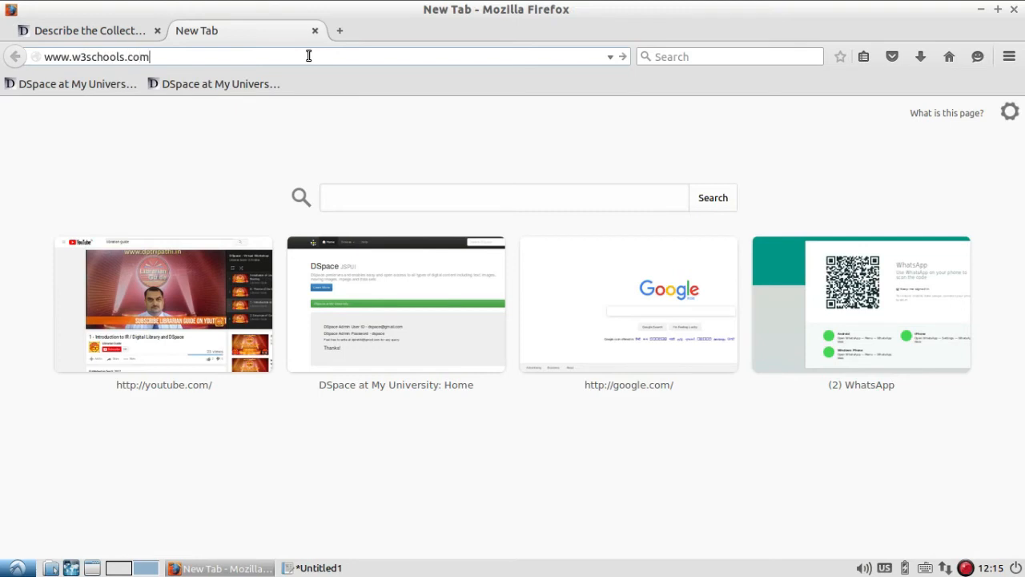
key(Return)
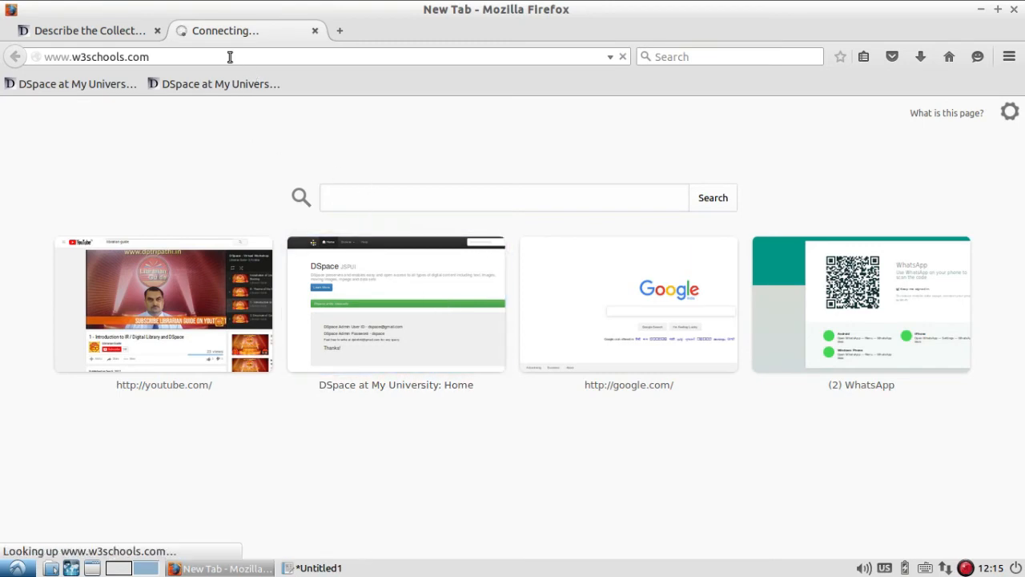
click(108, 32)
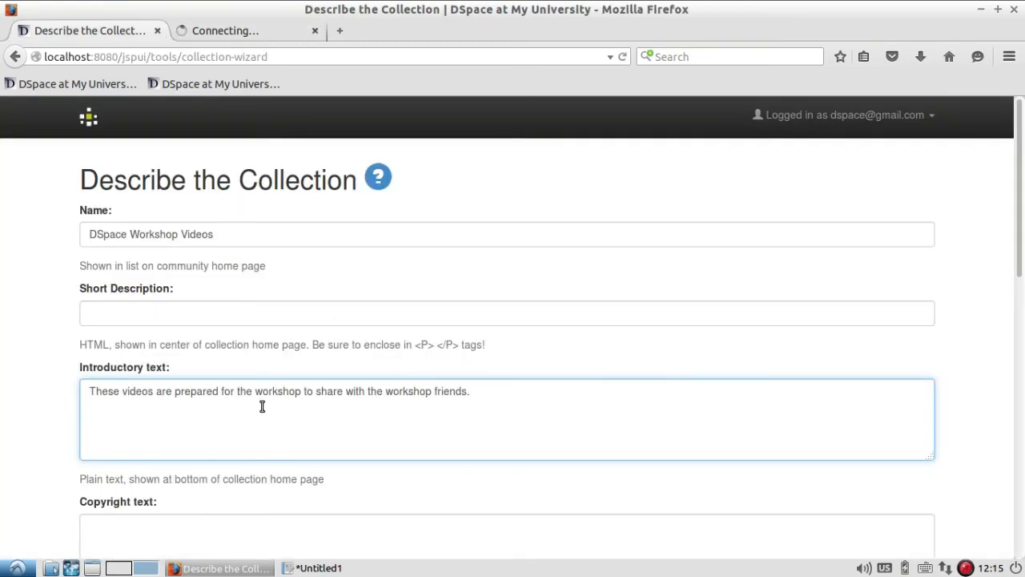
click(273, 30)
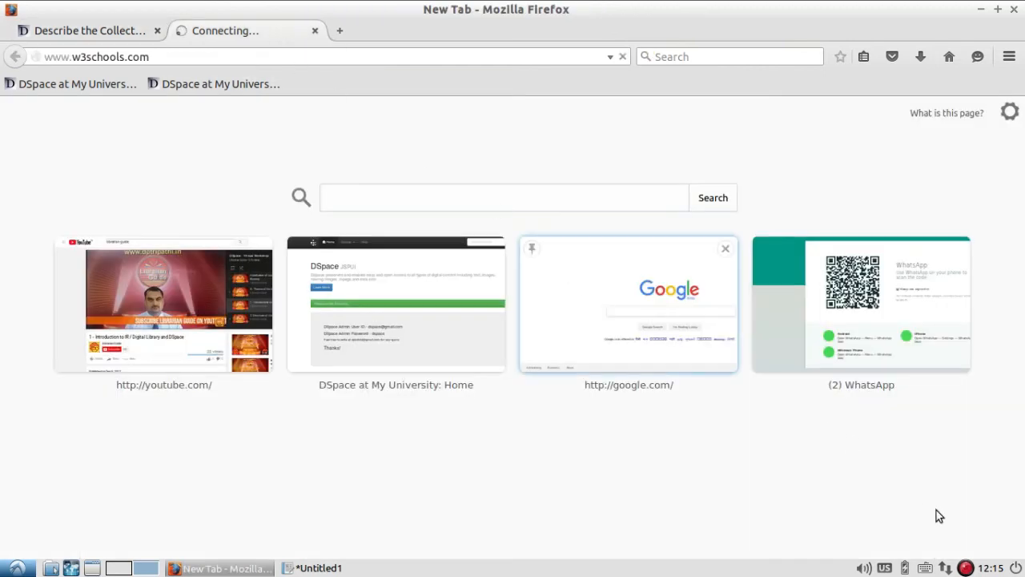
right_click(966, 568)
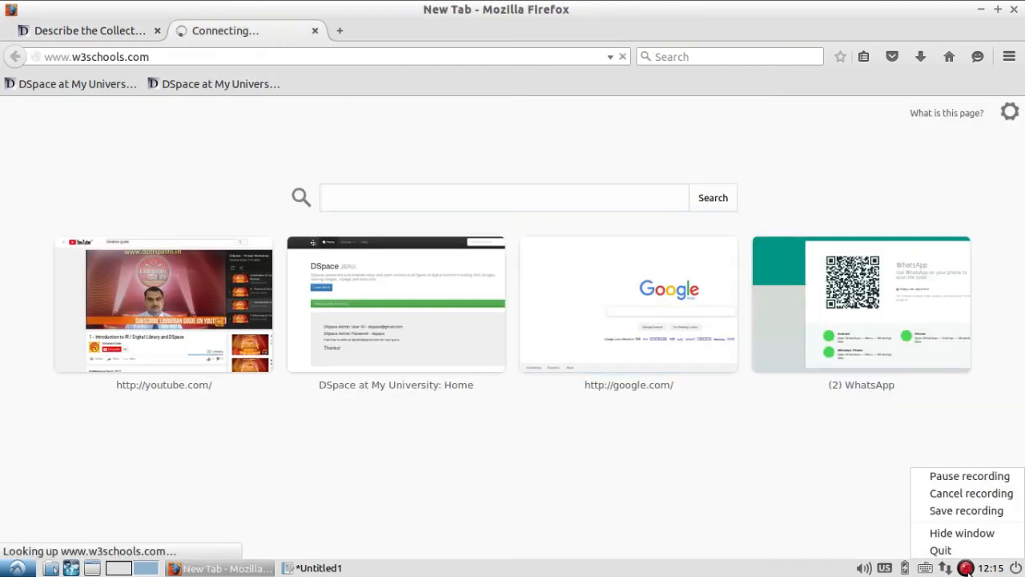
click(970, 476)
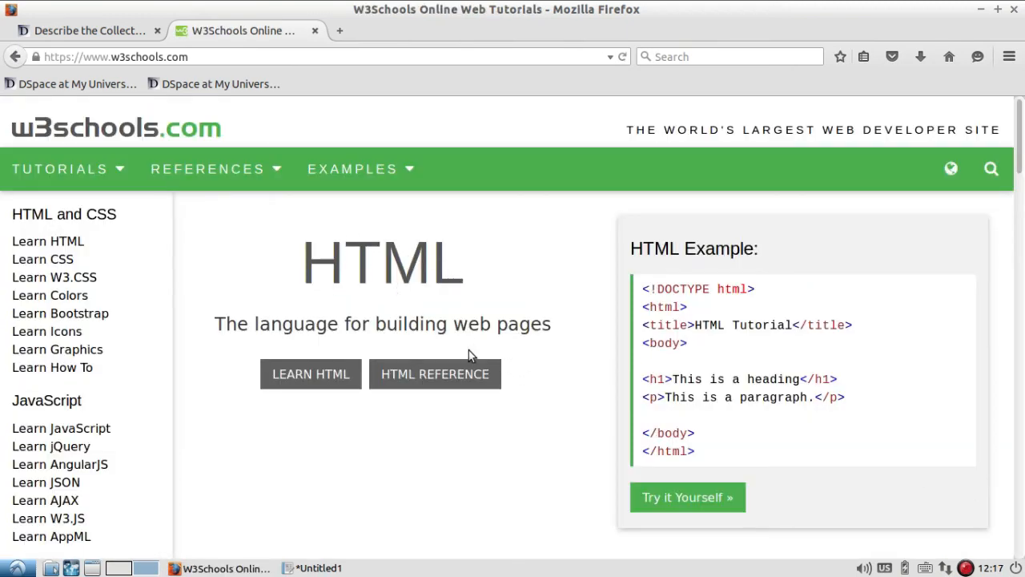
Open the home page's HTML example in the Tryit editor and change its page title to "Workshop Videos".
click(706, 499)
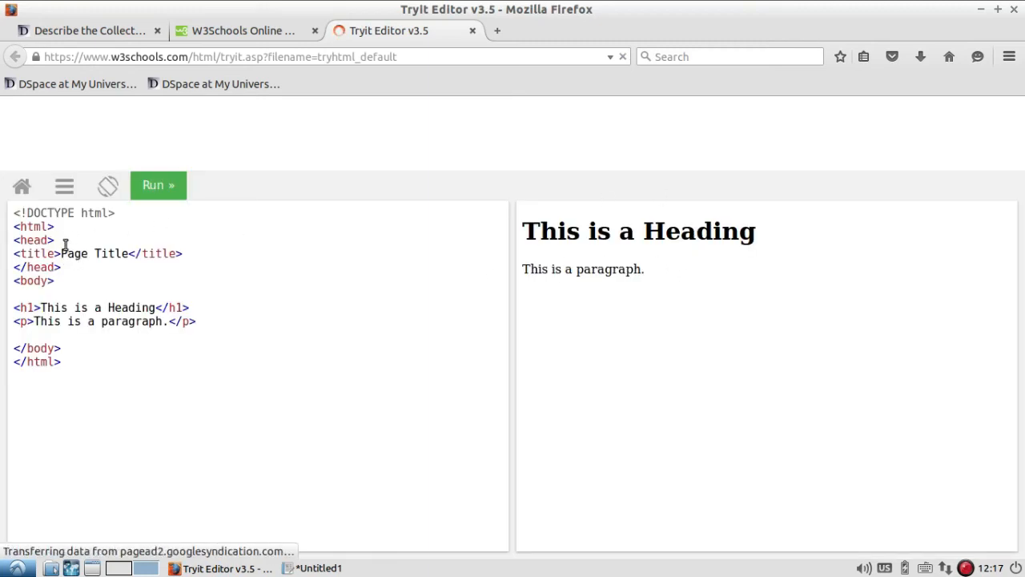
drag(61, 254, 128, 246)
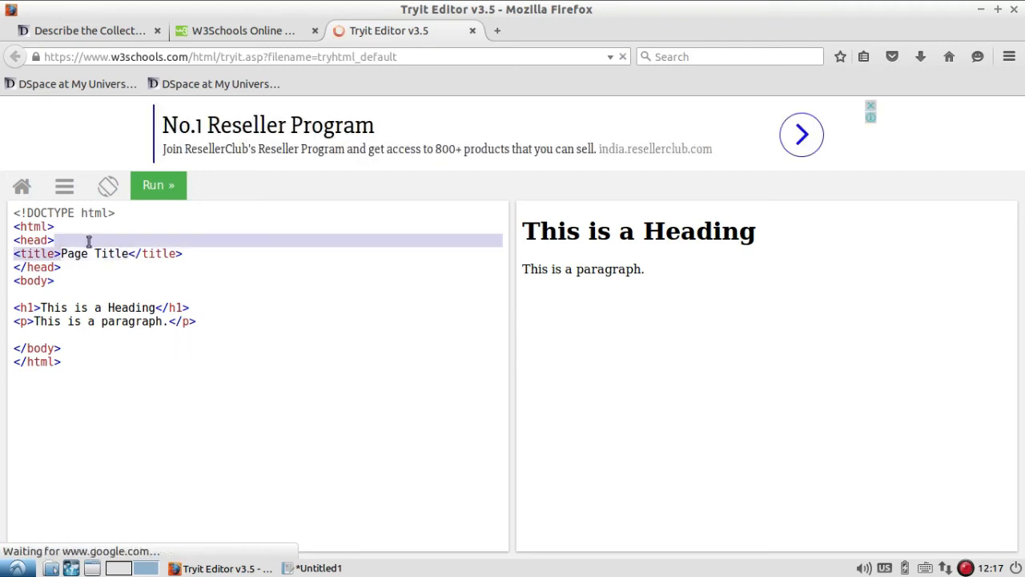
click(64, 244)
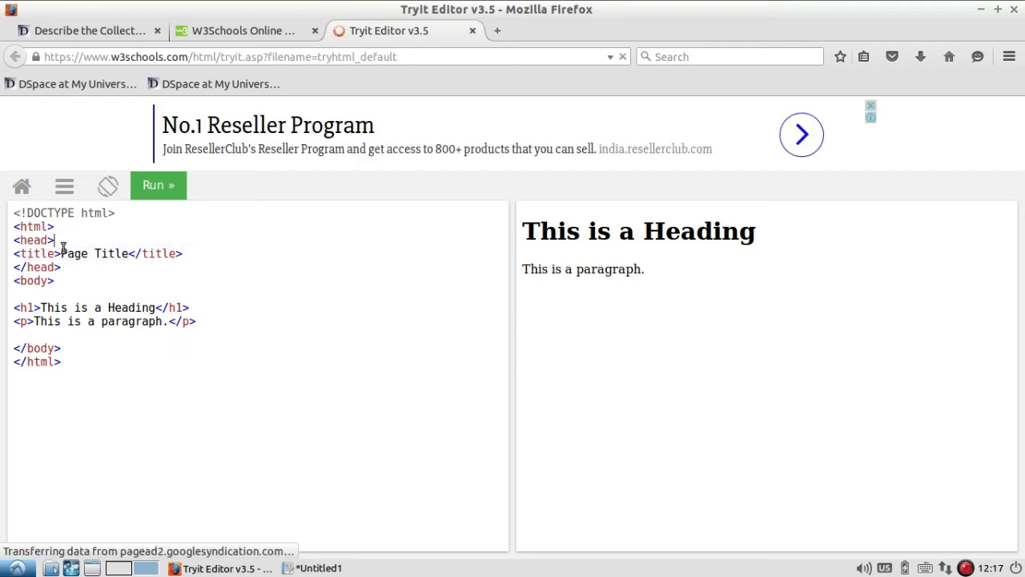
key(Delete)
key(Delete)
key(Delete)
key(Delete)
key(Delete)
key(Delete)
key(Delete)
key(Delete)
key(Delete)
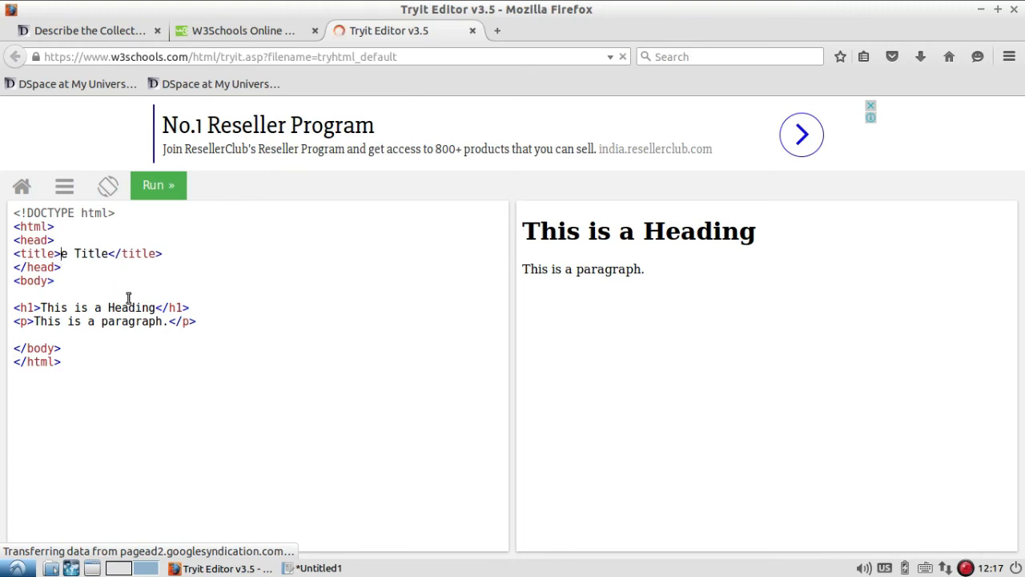
key(Delete)
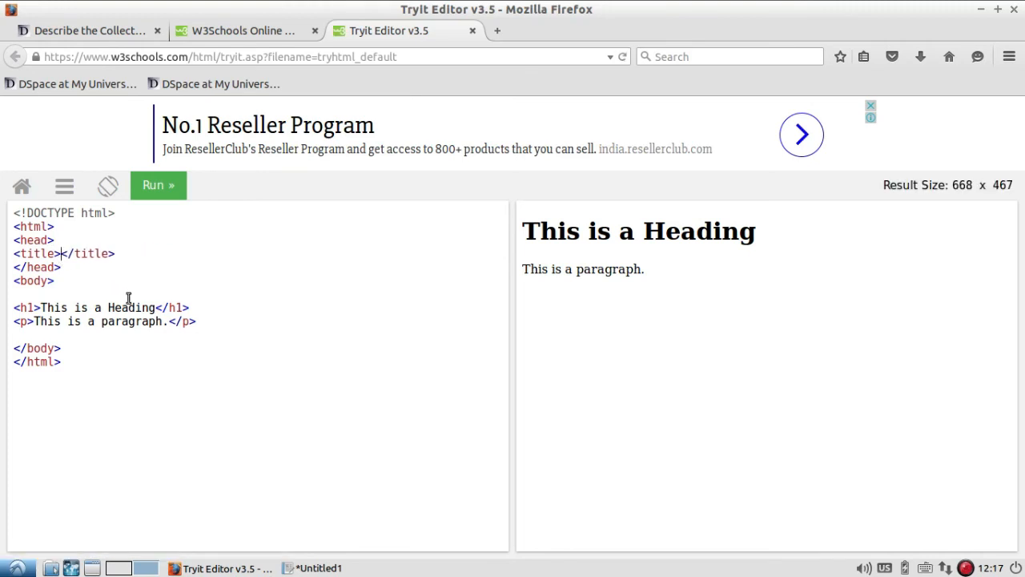
text(Workshop)
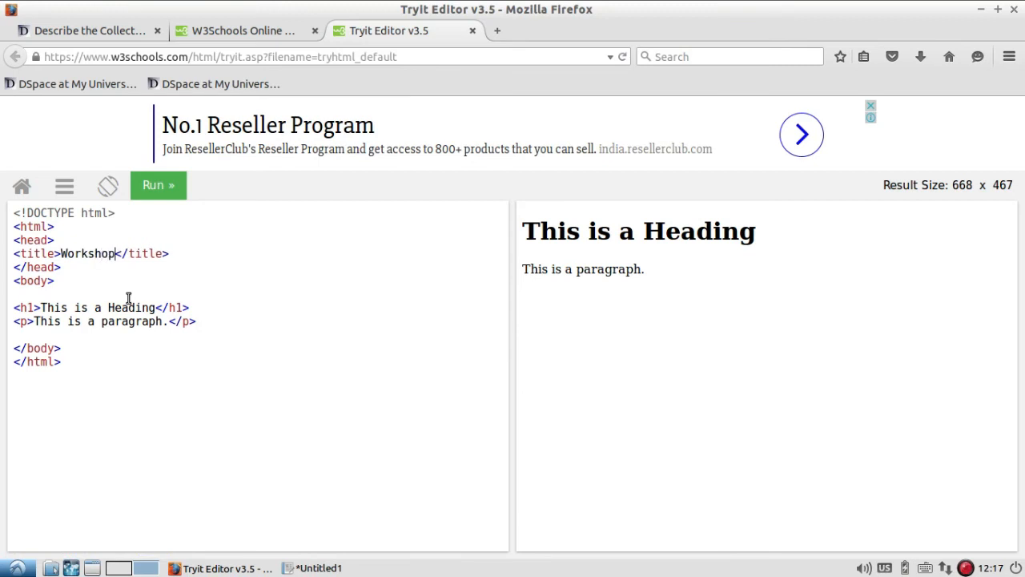
text( Videos)
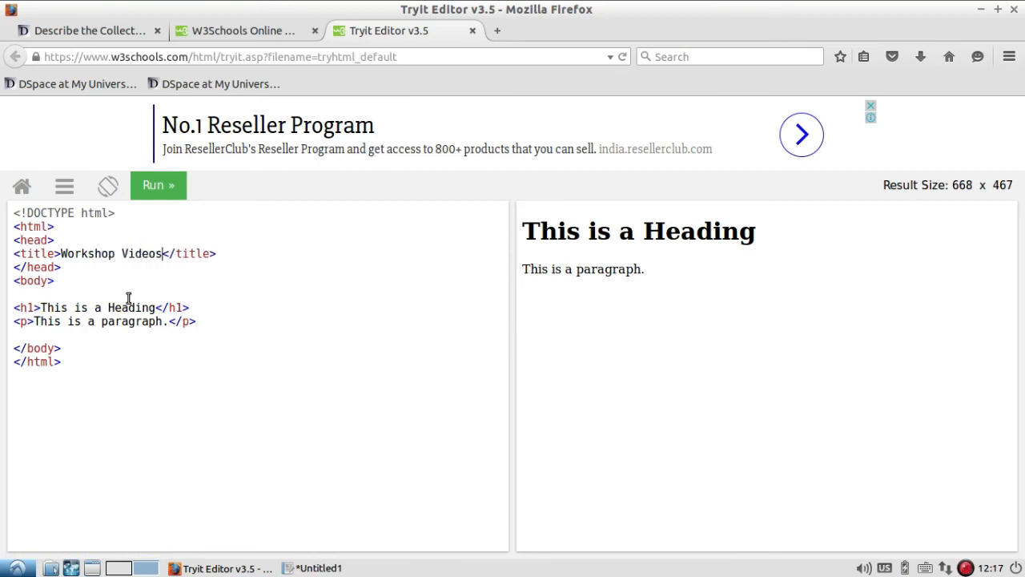
Replace the h1 heading text in the code with "Virtual Workshop on DSpace".
click(40, 308)
drag(73, 308, 157, 308)
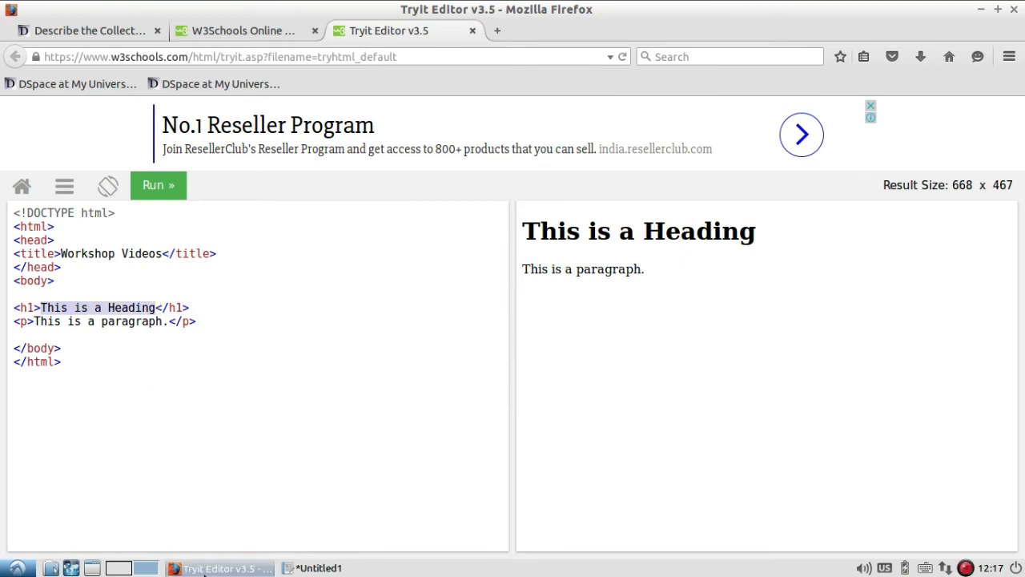
text(Vir)
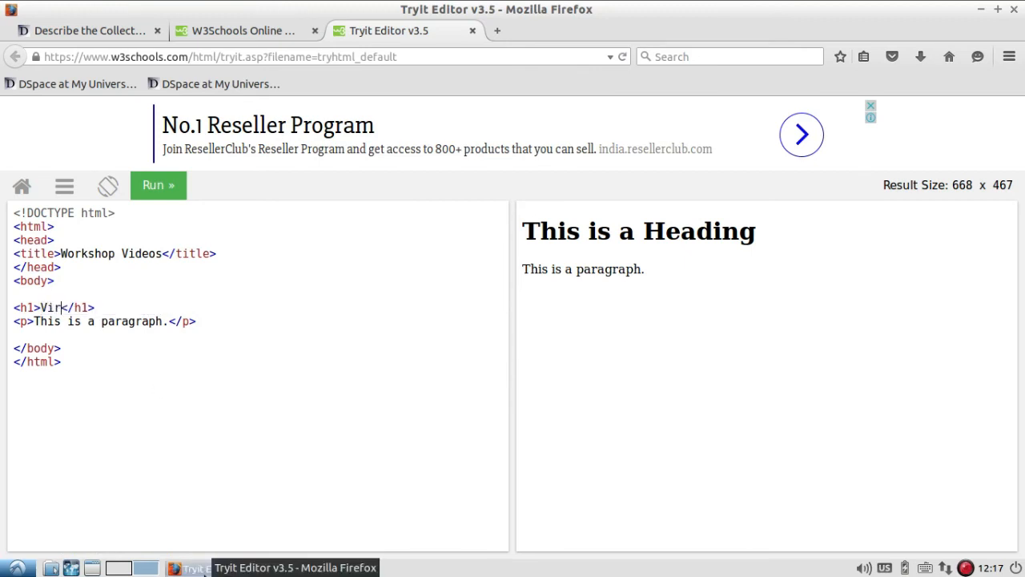
text(tualWorkshop )
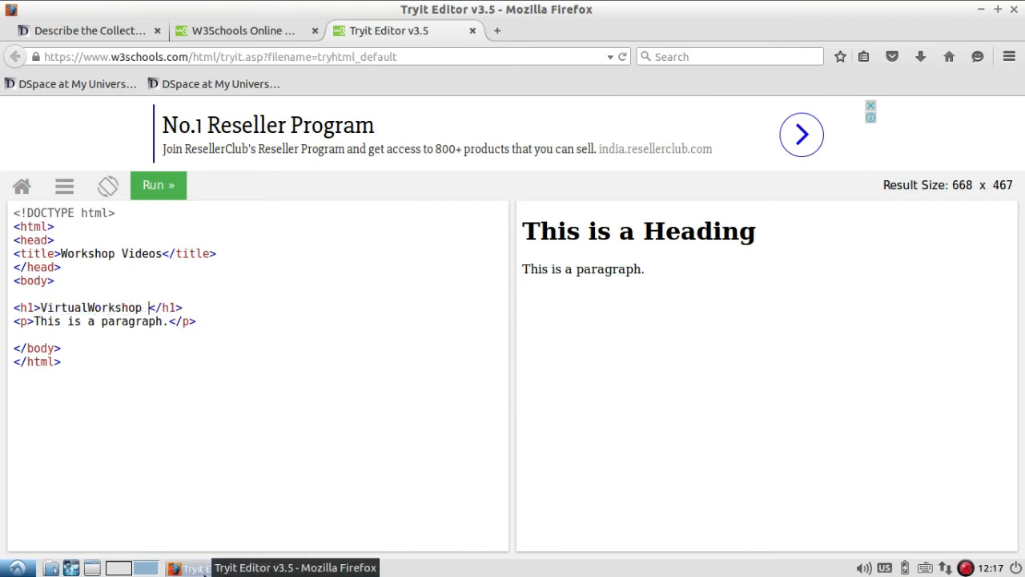
text(on DSpac)
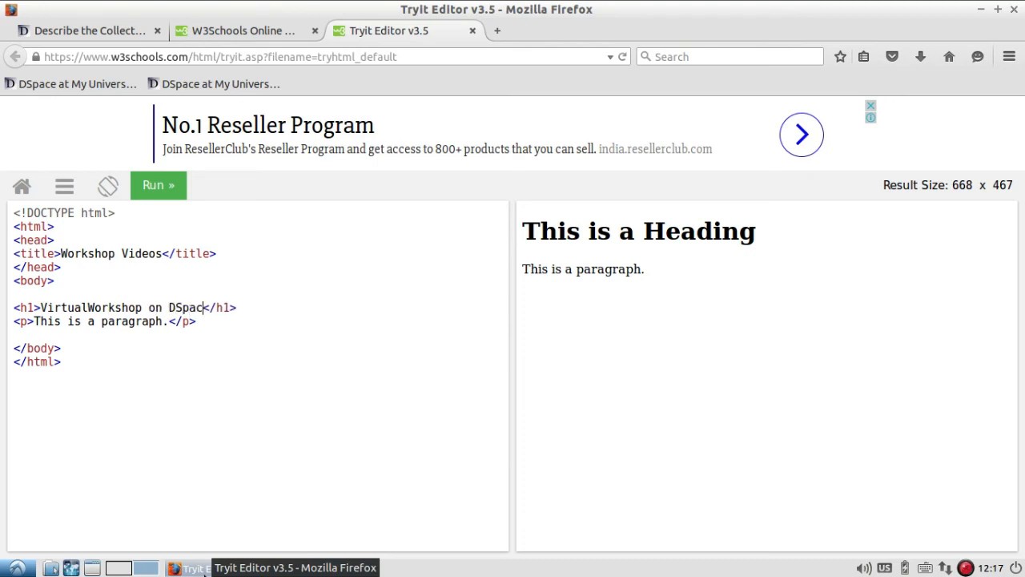
text(e)
click(88, 307)
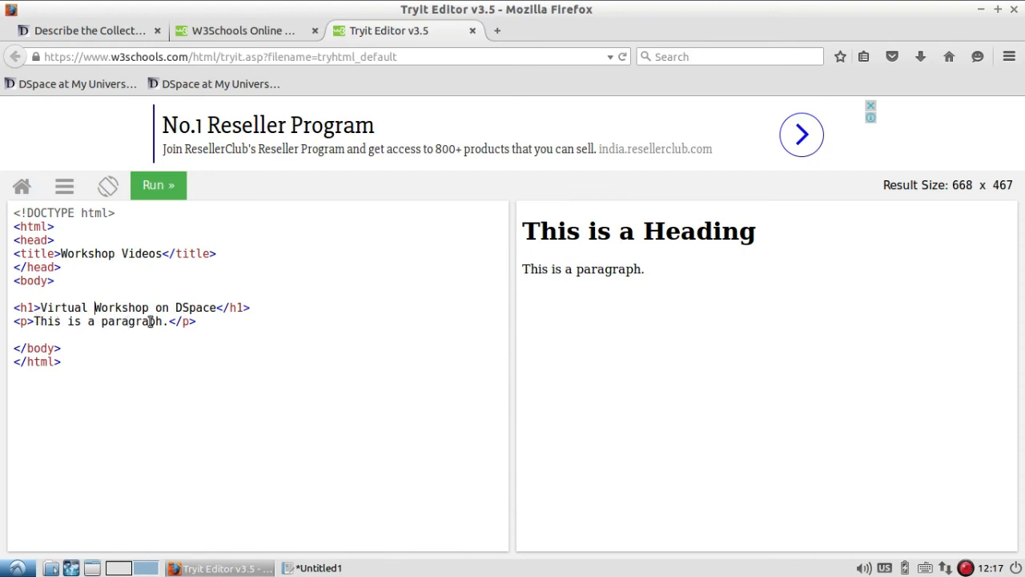
Replace the paragraph text in the code with "The videos are prepard for the workshop partipants to share".
drag(34, 320, 162, 320)
key(BackSpace)
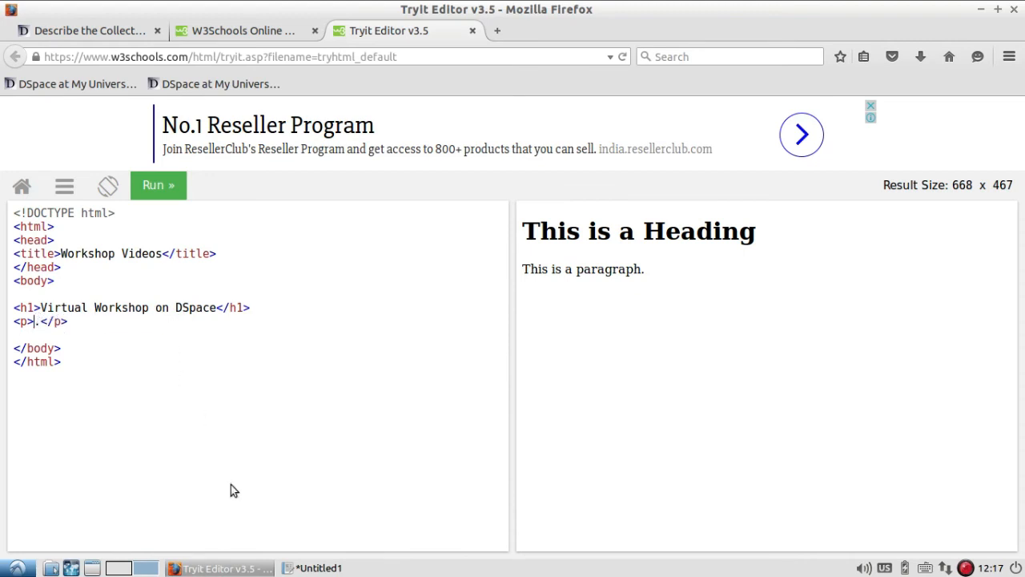
text(The videos a)
text(re)
click(231, 484)
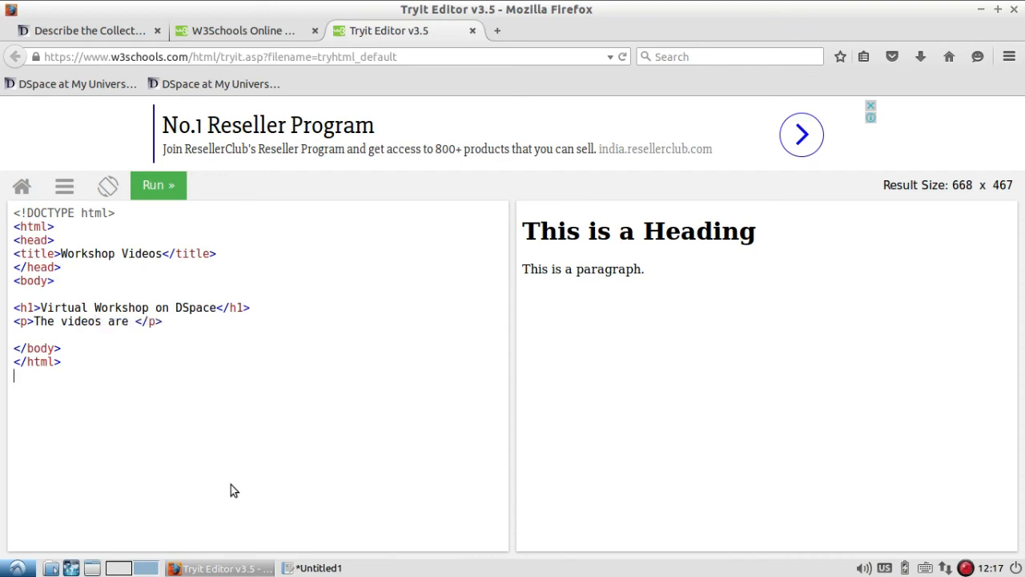
text(preapred)
key(shift+Home)
key(BackSpace)
text(prepard for the workshop part)
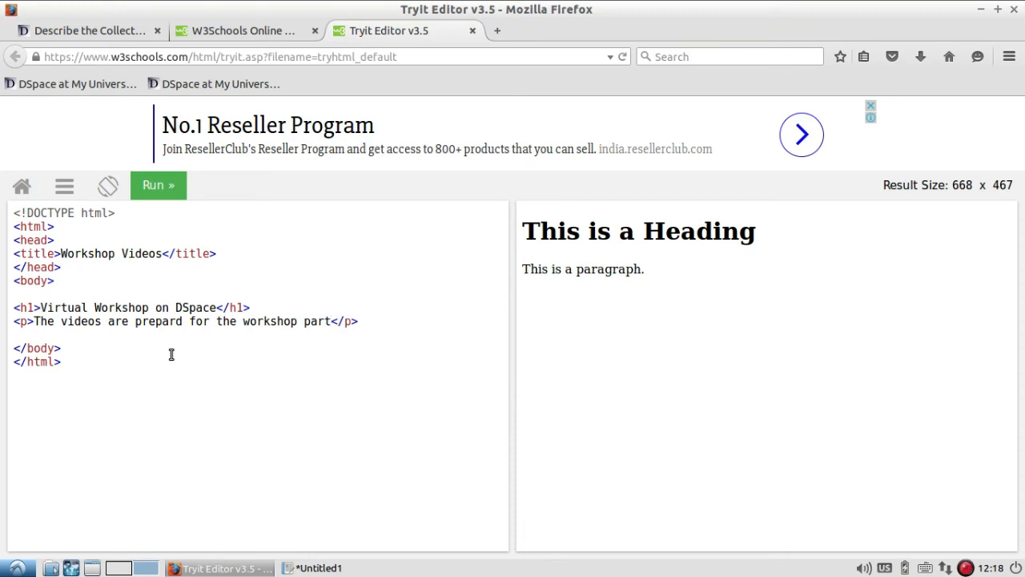
text(ipantsto shar)
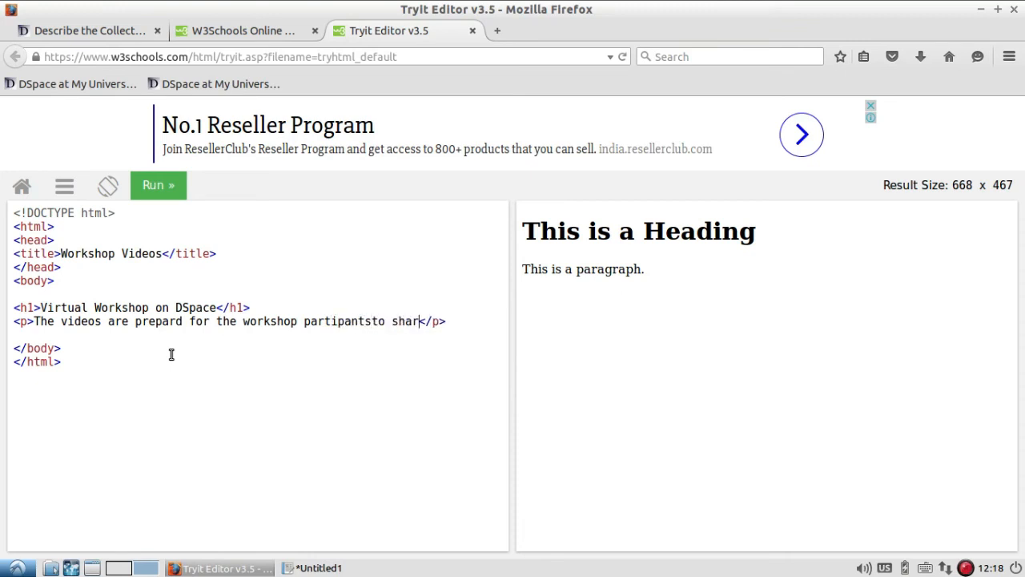
text(e)
click(376, 322)
click(439, 321)
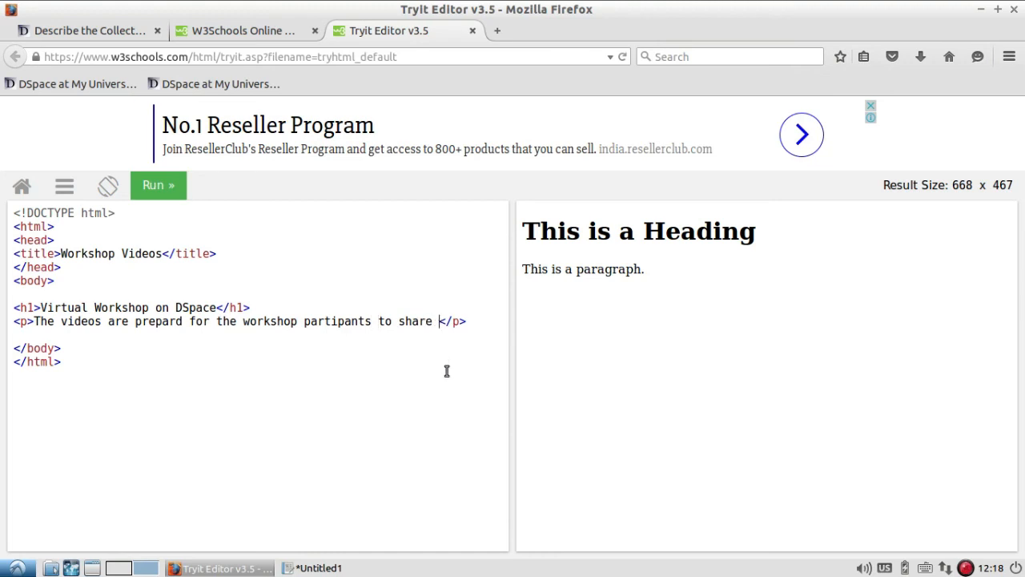
Extend the paragraph with "in order to ensure maximum learning about DSpace".
text(in order )
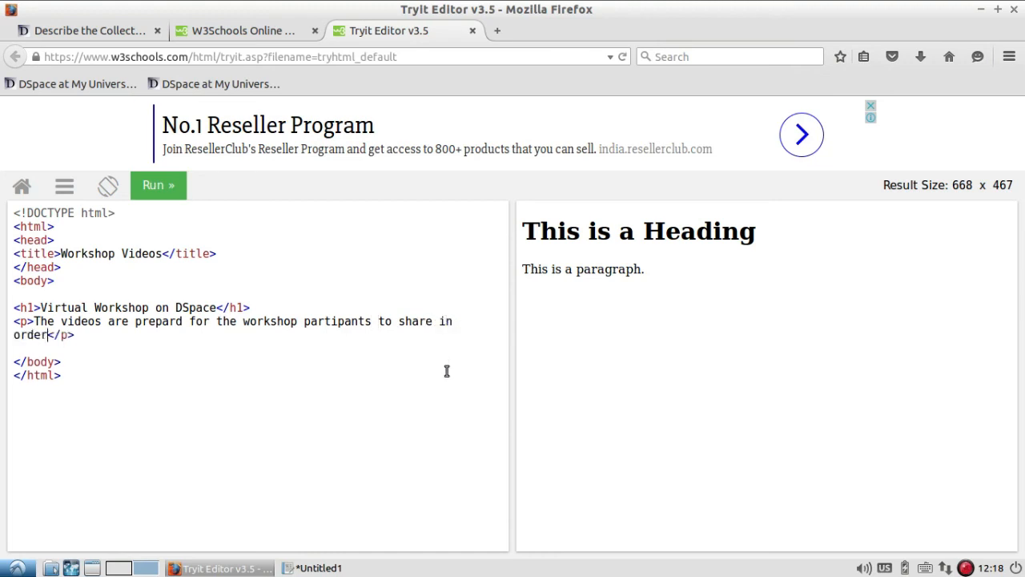
text(to ensure maxim)
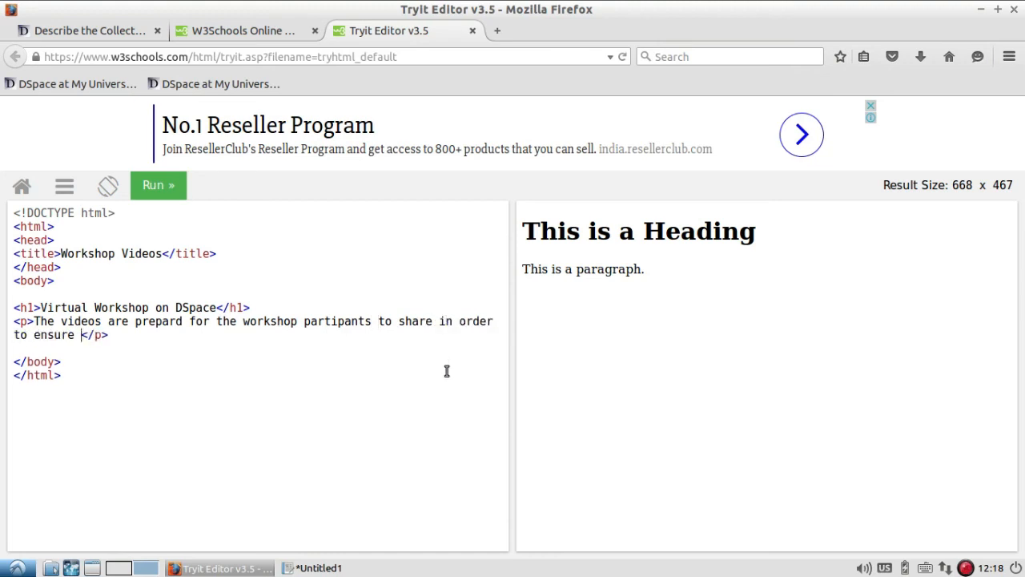
text(um learning )
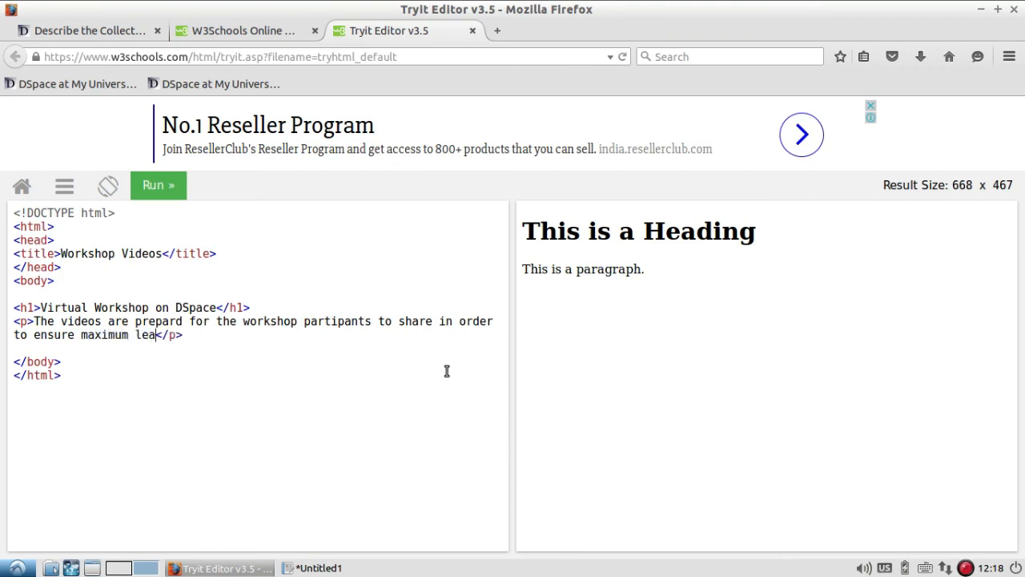
text(about DSpacc)
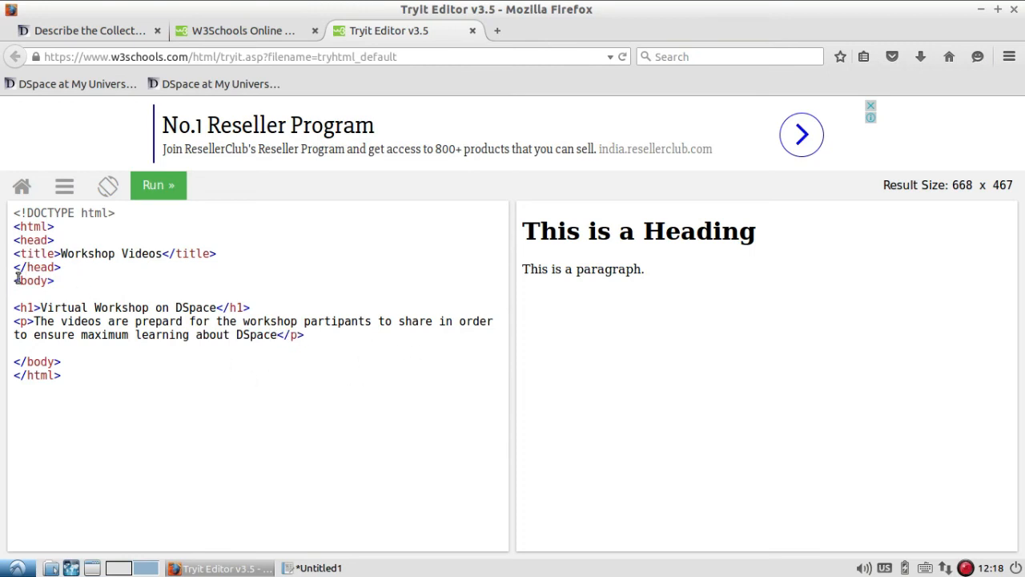
Run the edited page and copy its code from the opening to the closing html tag.
drag(14, 226, 122, 391)
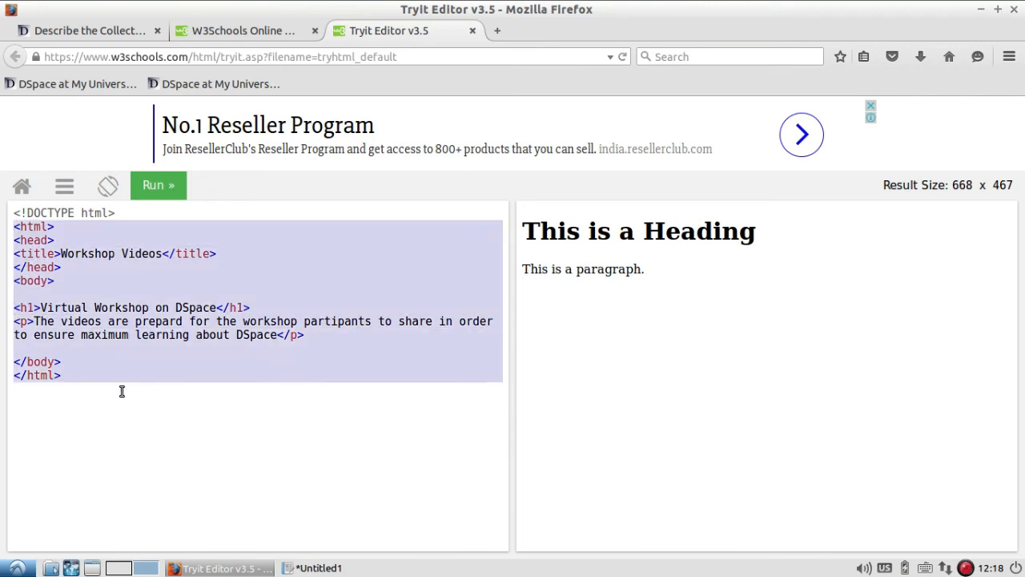
click(167, 193)
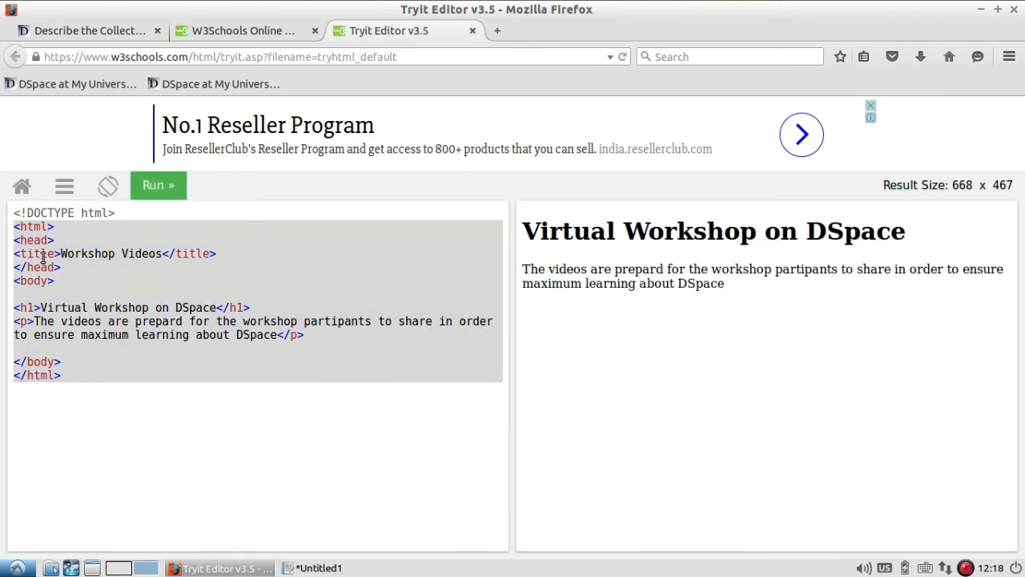
right_click(90, 286)
click(137, 345)
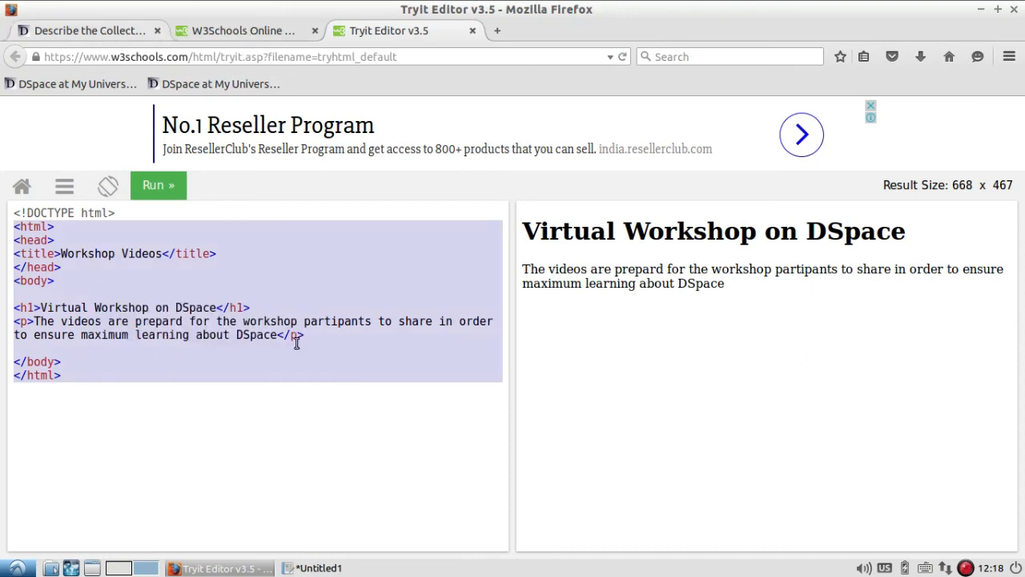
Return to the DSpace collection description and replace its introductory text with the copied HTML code.
key(ctrl+Tab)
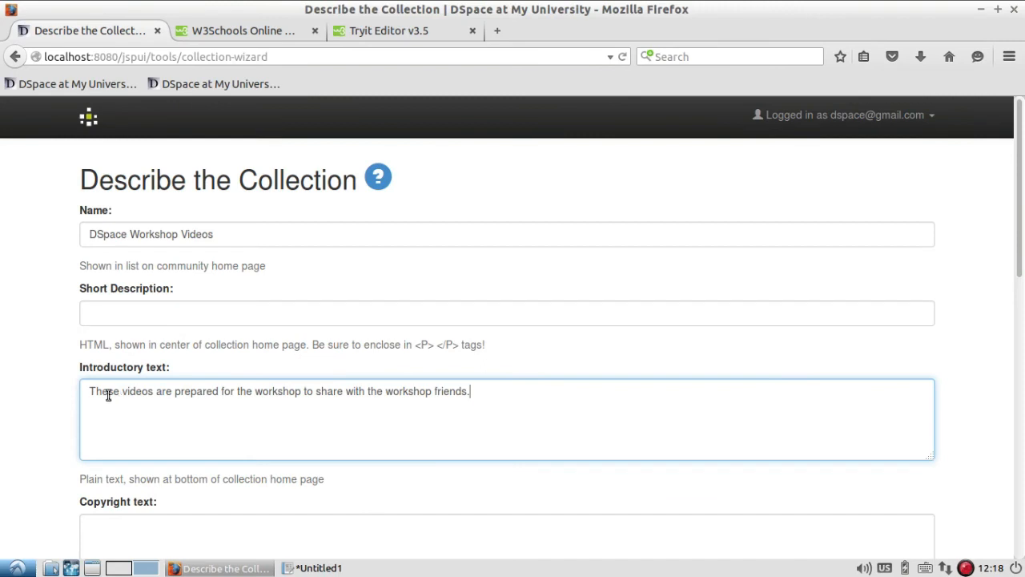
key(ctrl+a)
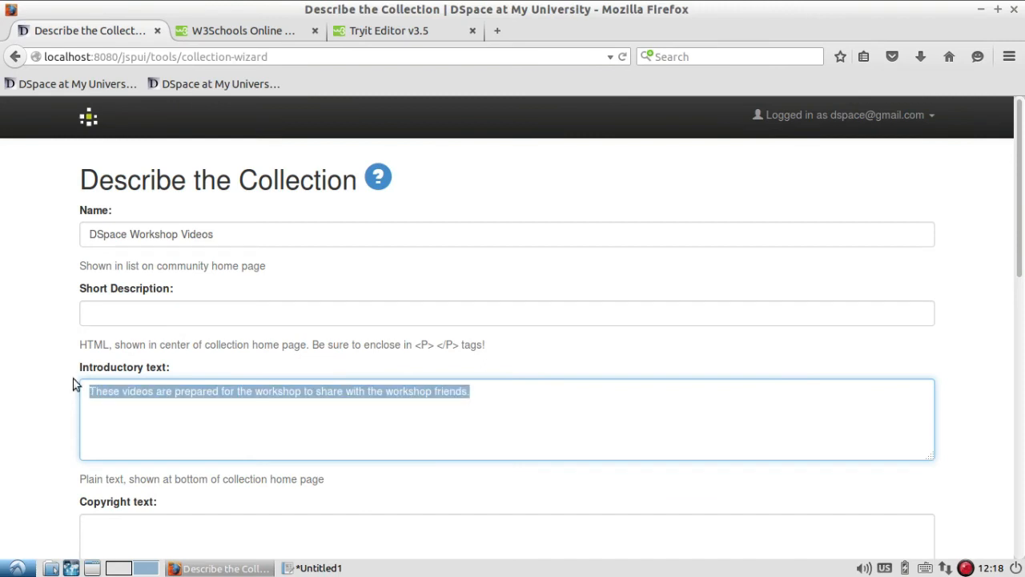
key(ctrl+v)
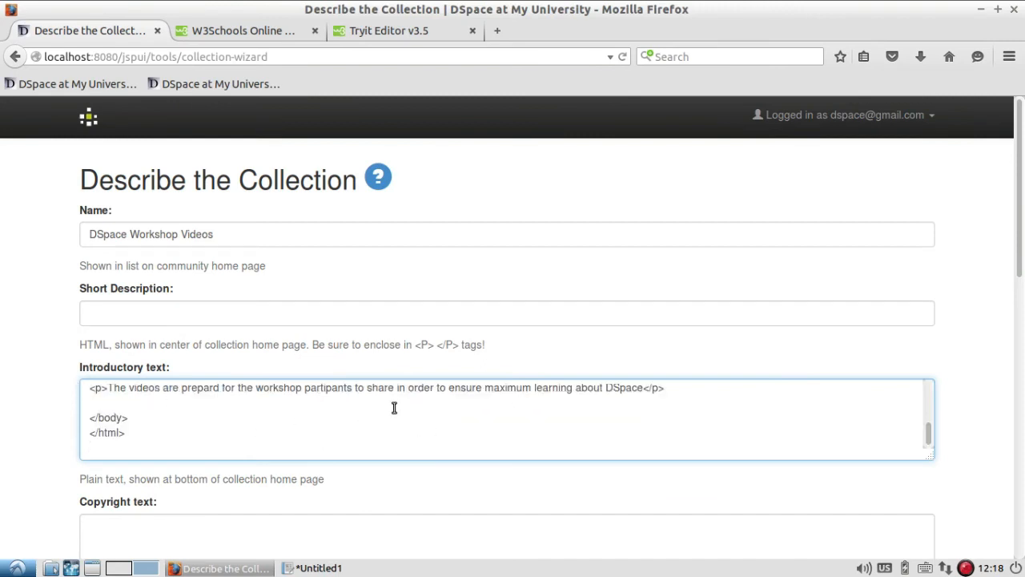
Paste the same HTML code into the collection's side bar text.
scroll(432, 384, down, 4)
scroll(452, 369, down, 1)
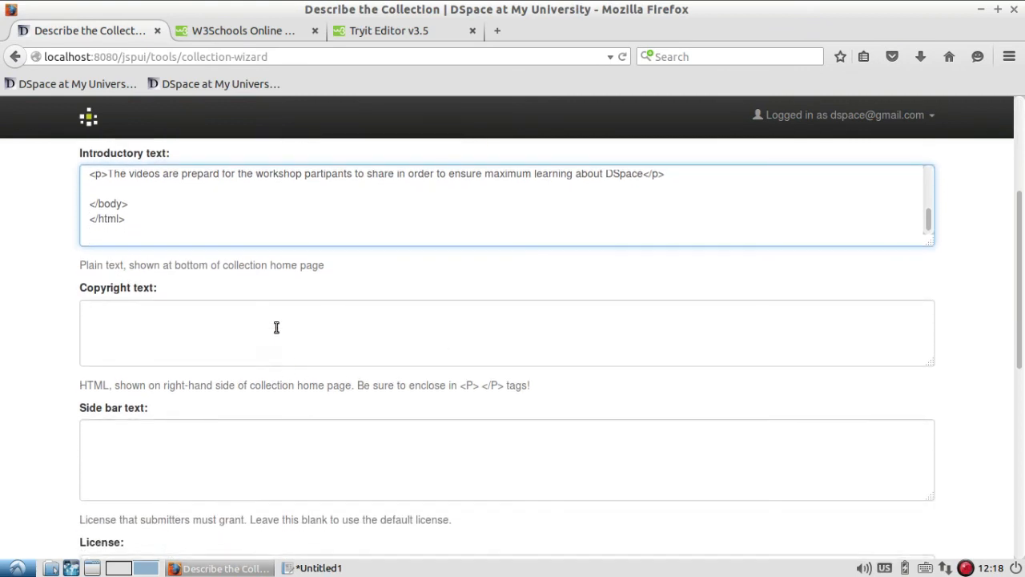
scroll(264, 404, down, 2)
click(254, 360)
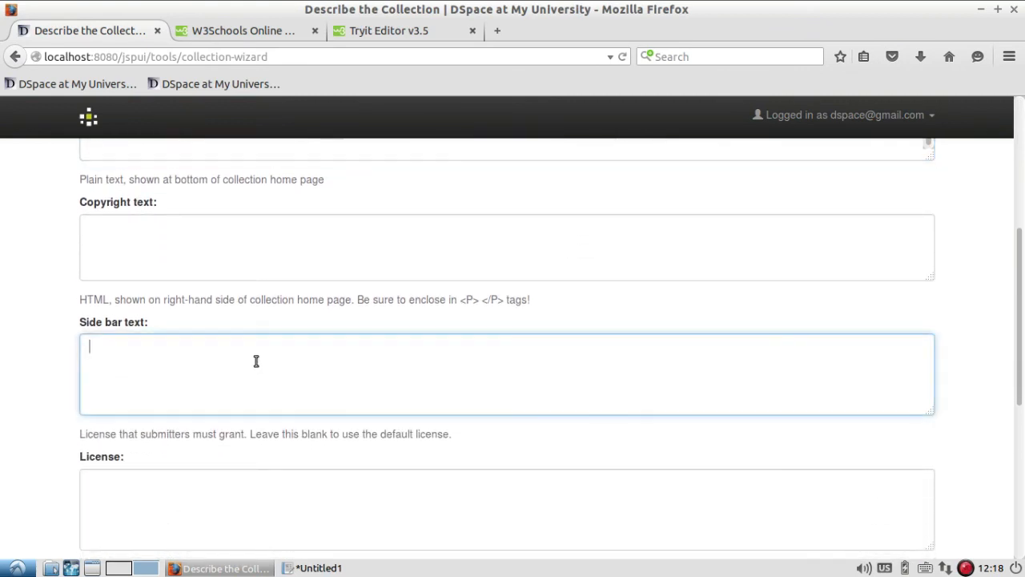
right_click(255, 361)
click(309, 429)
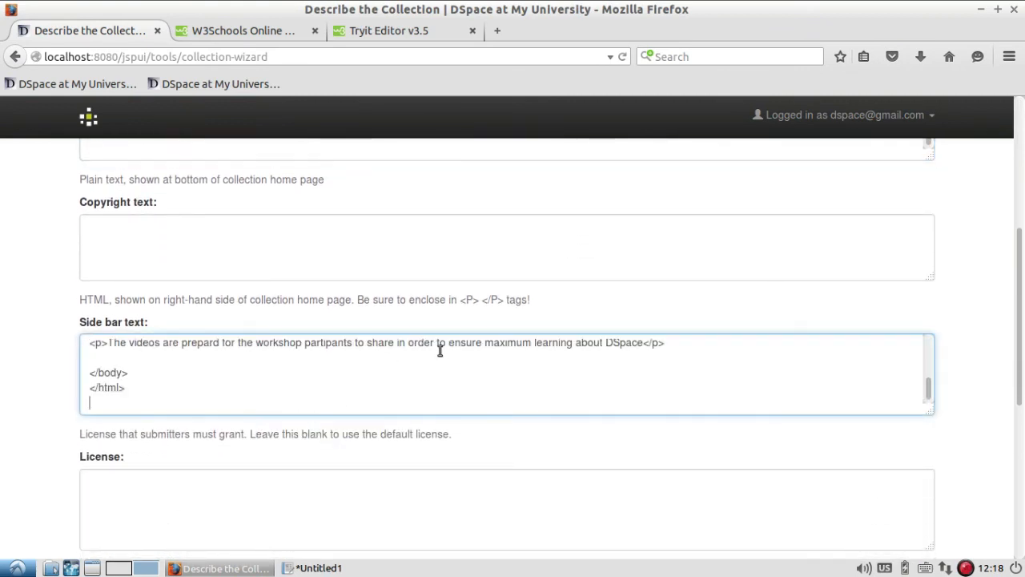
Choose THUMBNAIL.jpg from the Desktop's vid folder as the collection logo and submit the collection description.
scroll(480, 351, down, 3)
scroll(481, 351, down, 5)
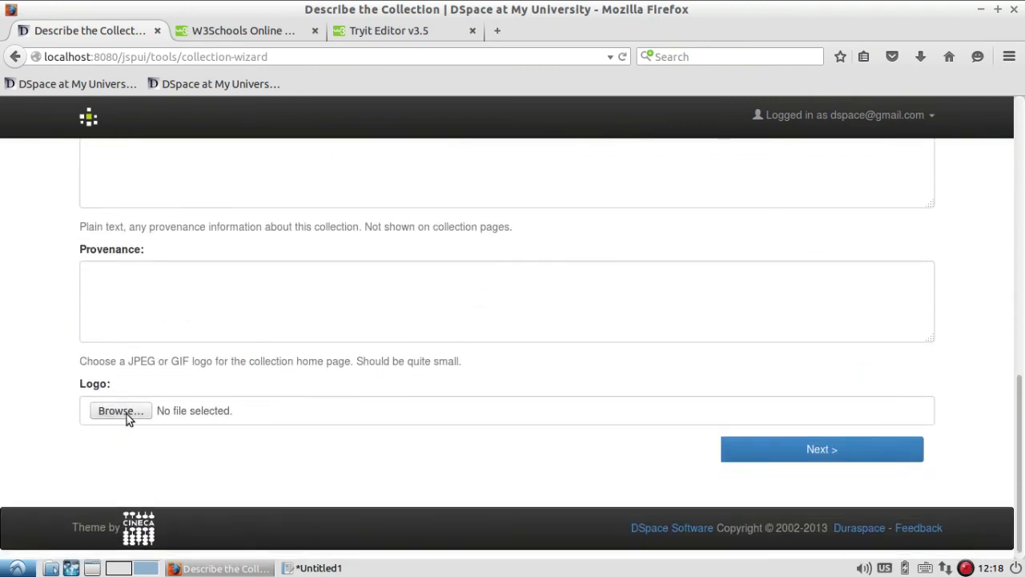
click(121, 411)
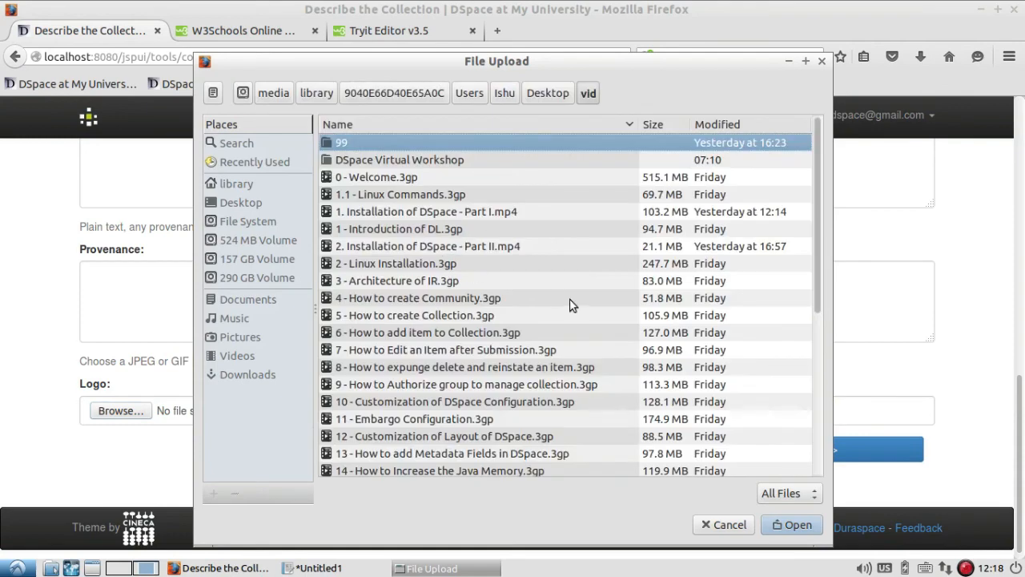
scroll(572, 303, down, 5)
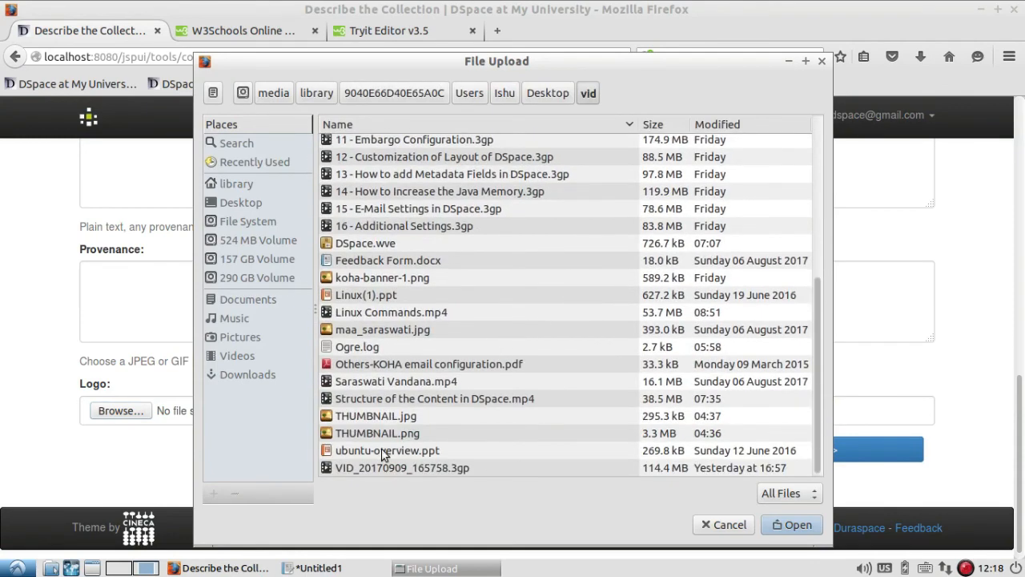
scroll(404, 371, up, 6)
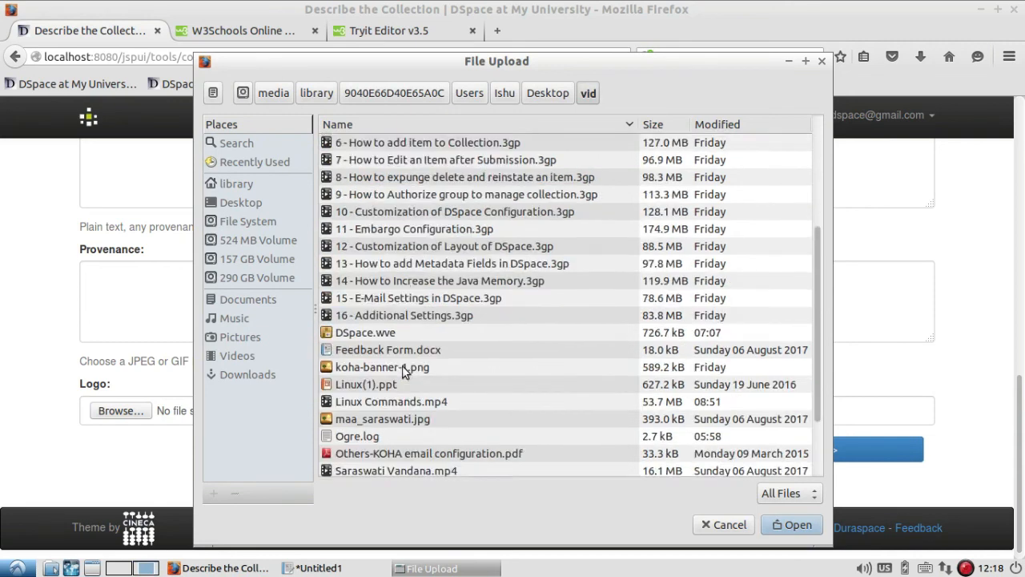
double_click(414, 159)
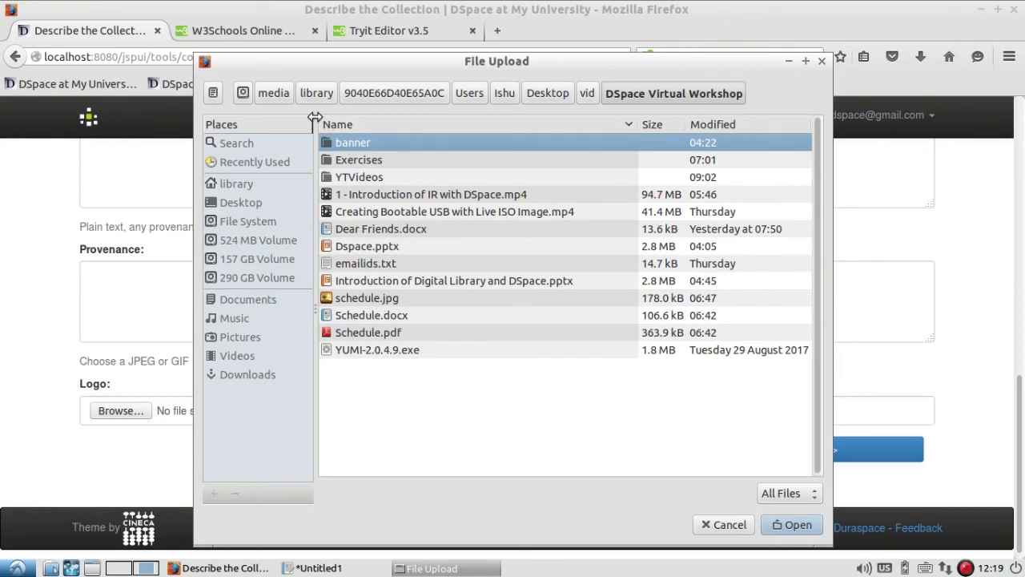
click(587, 93)
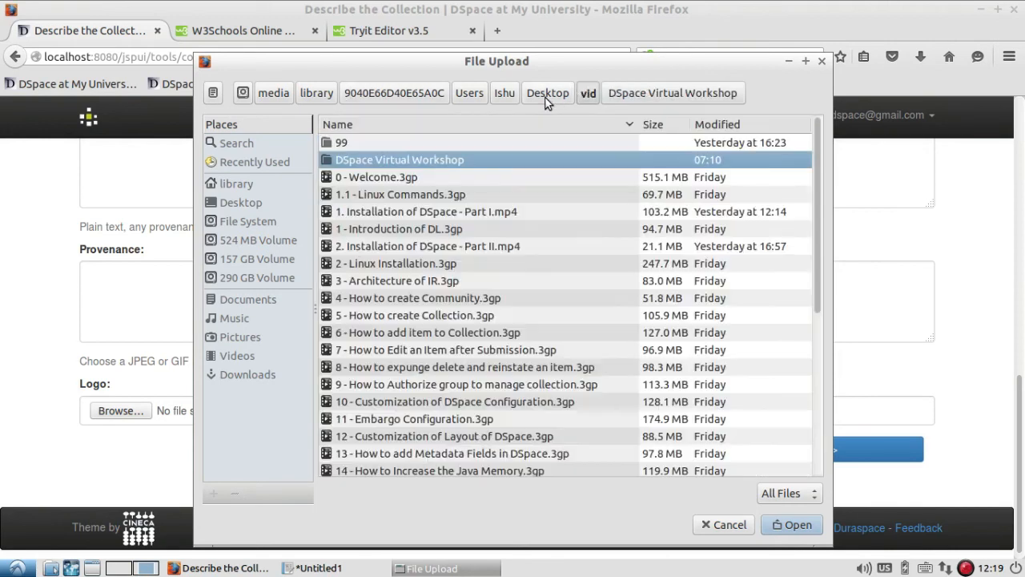
click(547, 96)
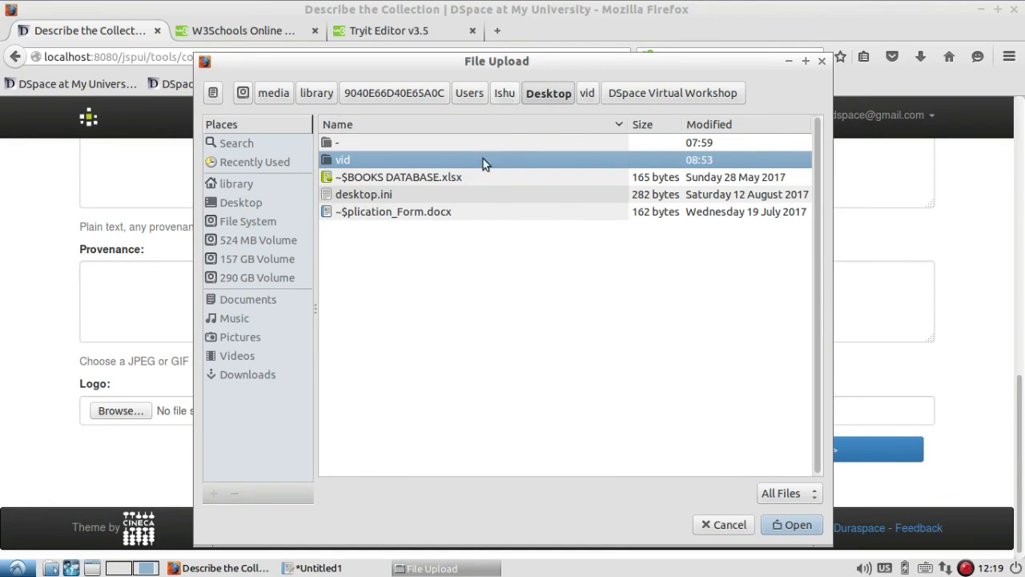
double_click(413, 164)
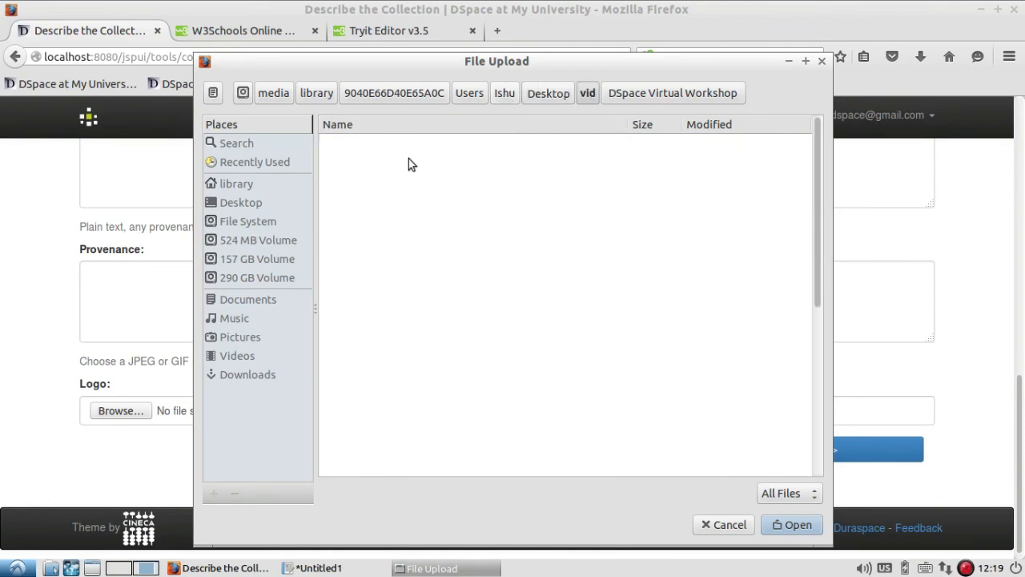
scroll(390, 387, down, 6)
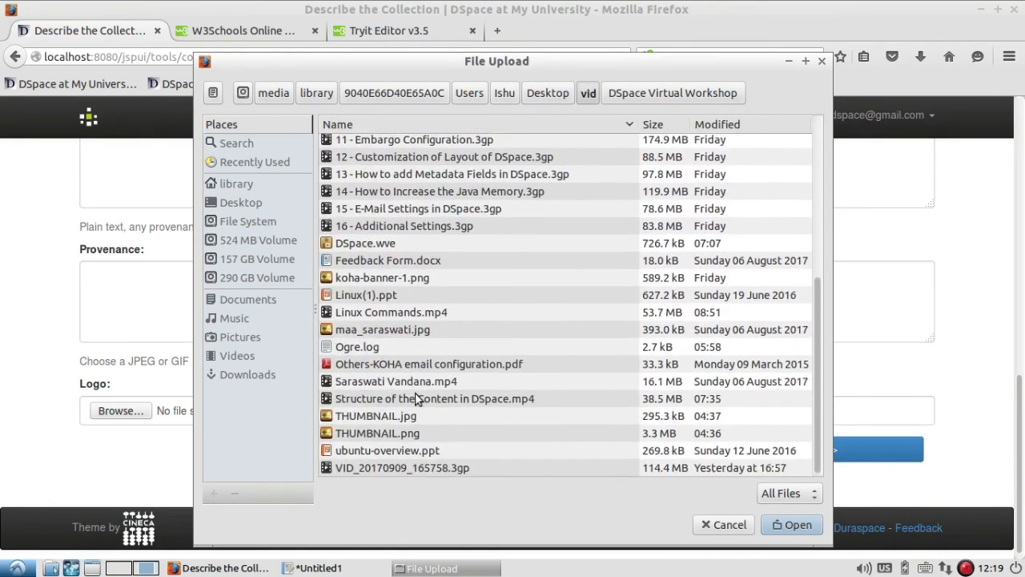
double_click(379, 416)
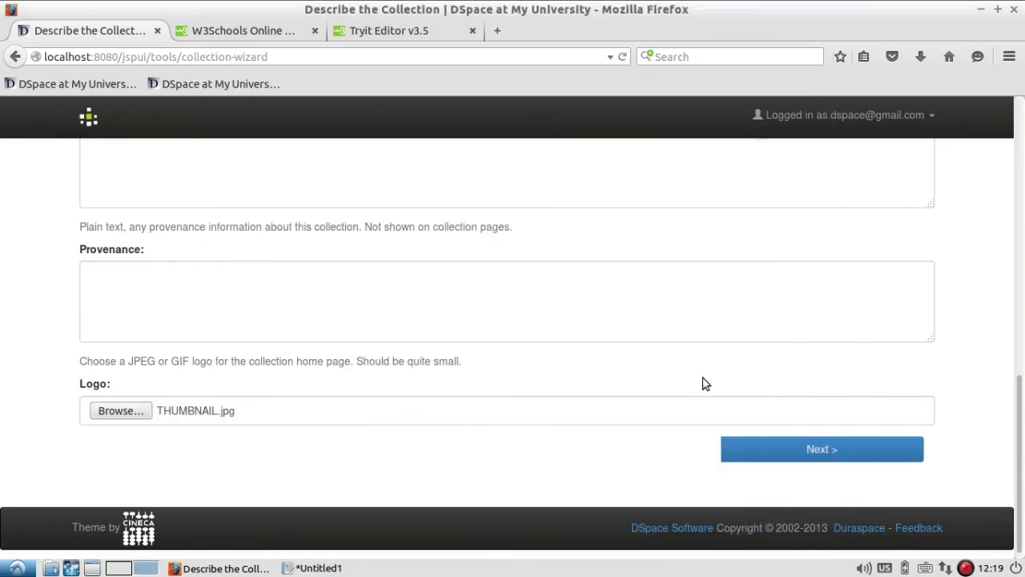
click(842, 453)
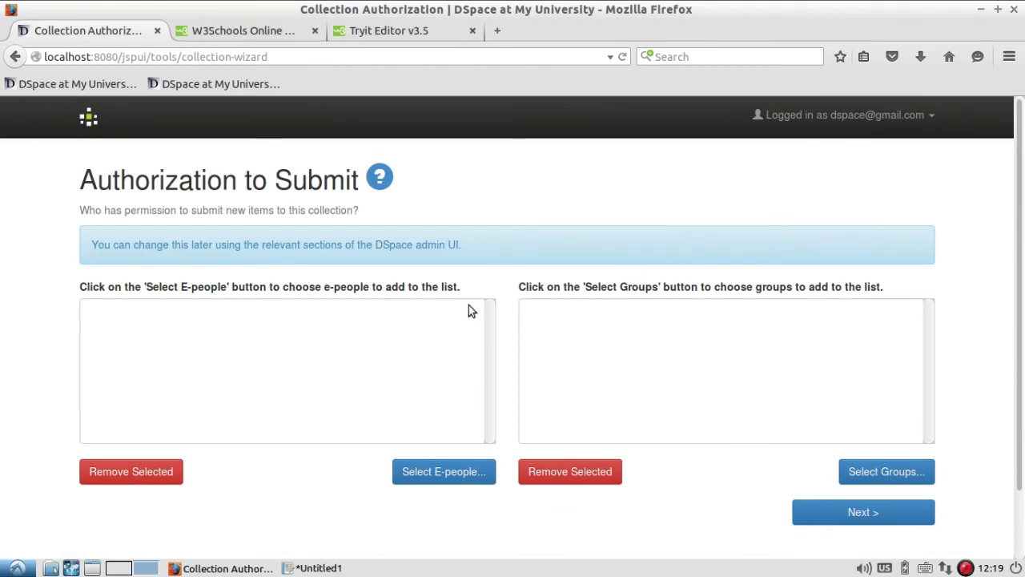
Authorize the DSpace Administrator e-person to submit items to the collection and continue the wizard.
click(467, 474)
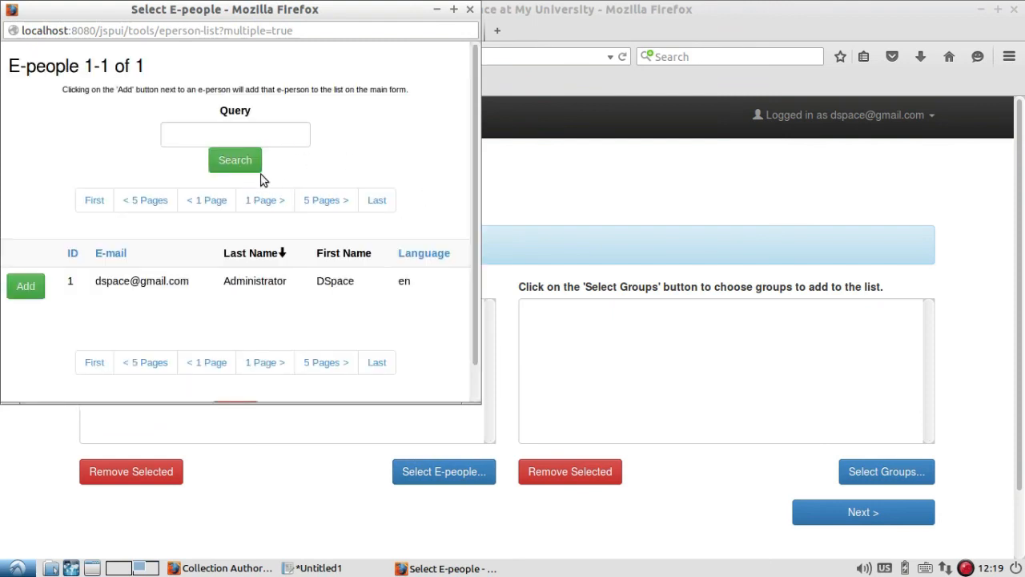
click(20, 290)
scroll(325, 257, down, 1)
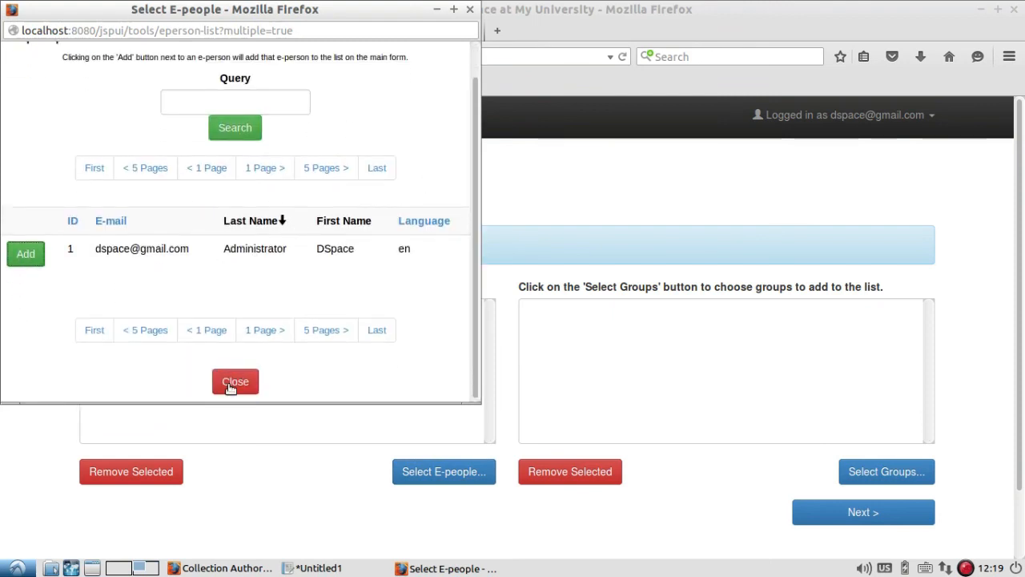
click(234, 383)
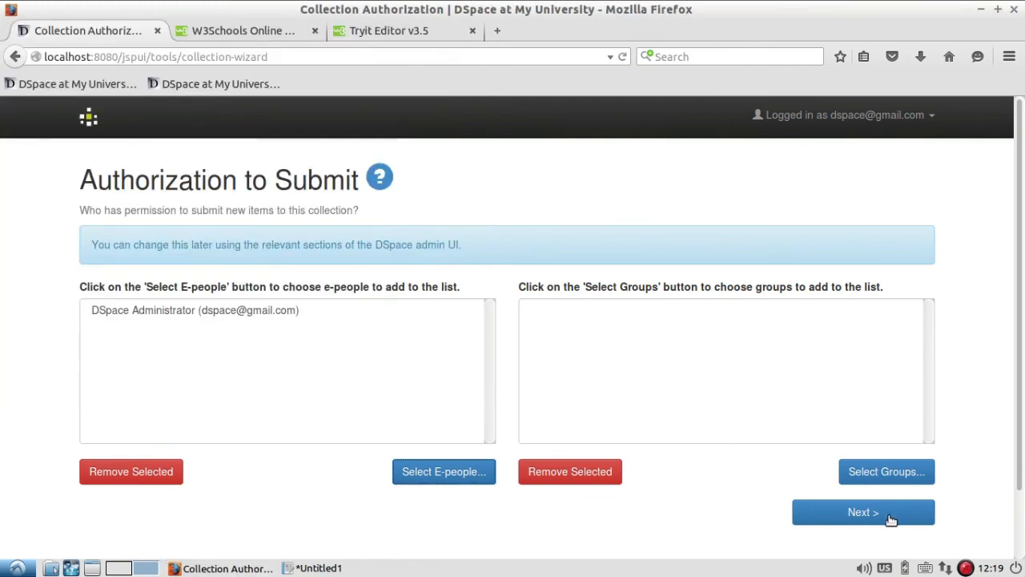
click(886, 515)
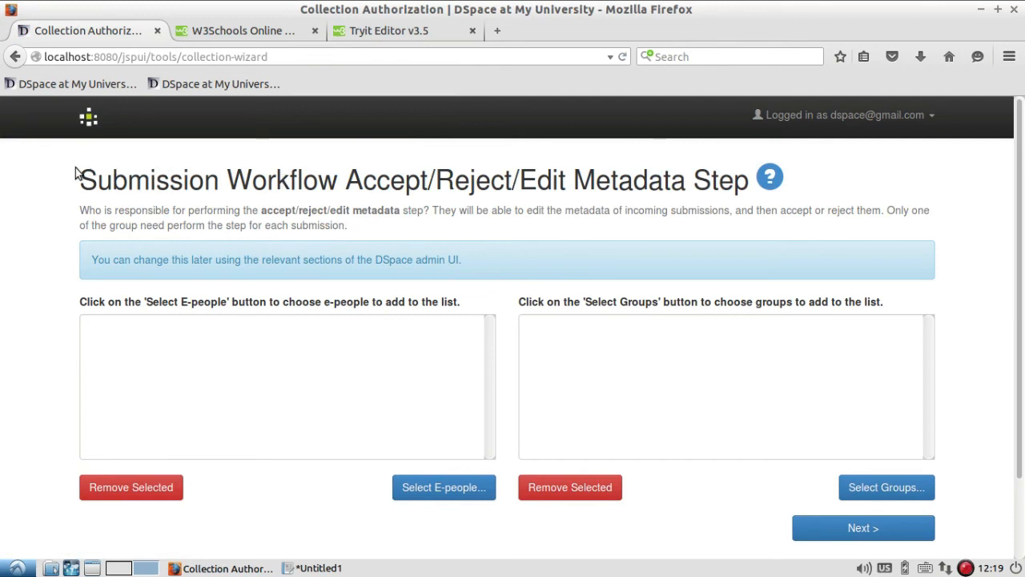
Assign the DSpace Administrator e-person to the Accept/Reject/Edit Metadata workflow step and continue the wizard.
drag(82, 177, 751, 179)
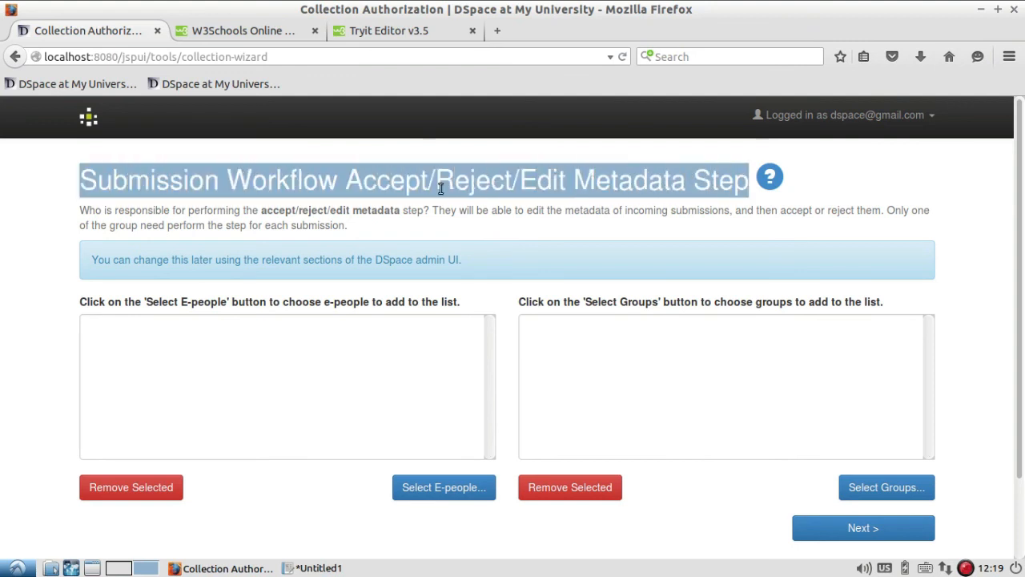
click(318, 184)
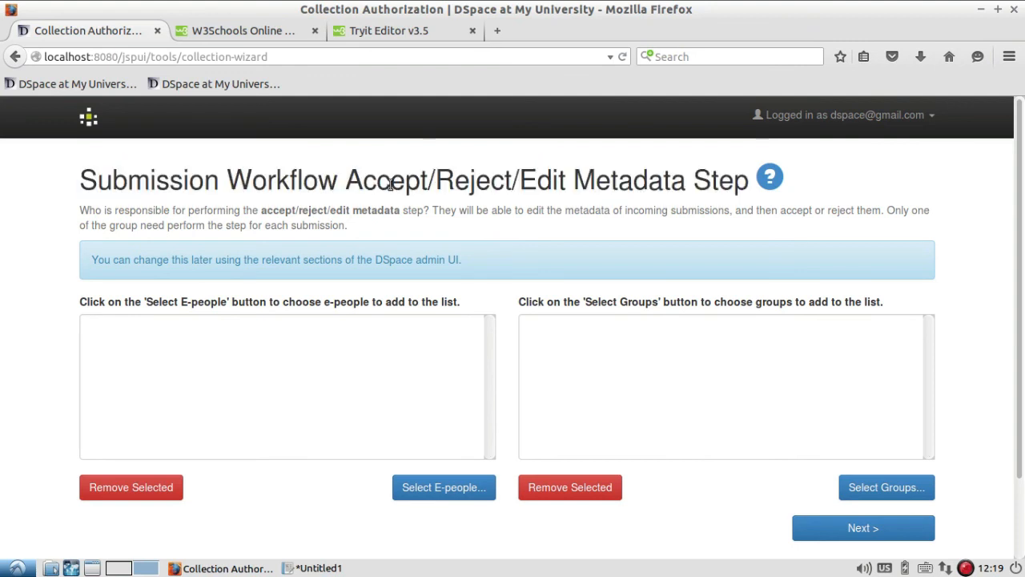
drag(346, 182, 737, 181)
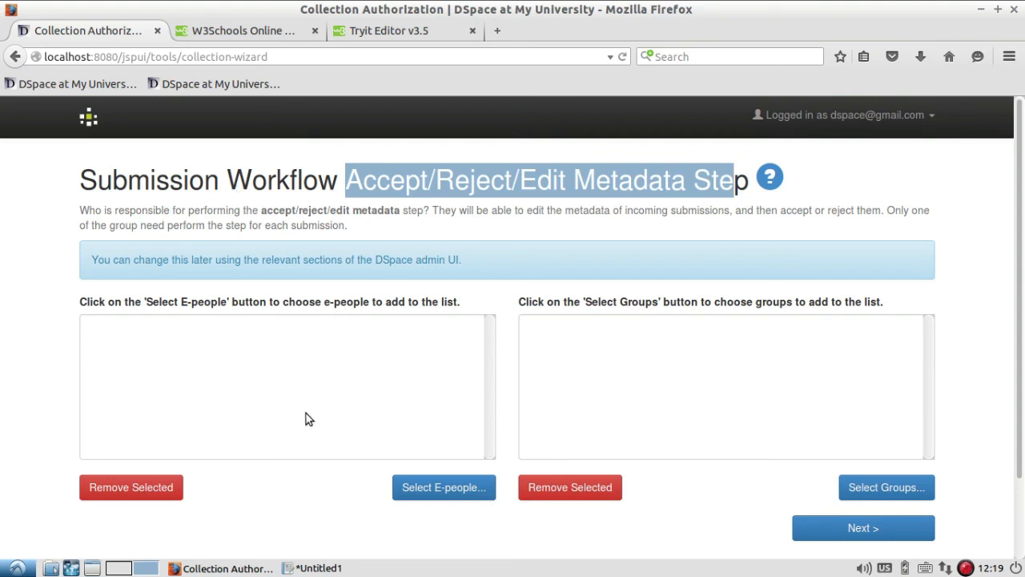
click(464, 492)
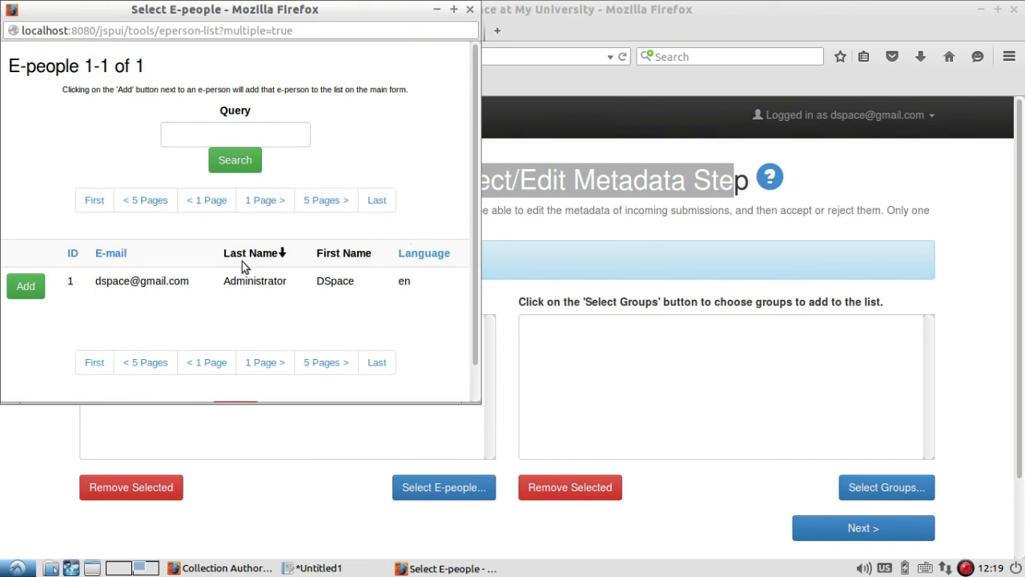
click(30, 293)
scroll(220, 288, down, 1)
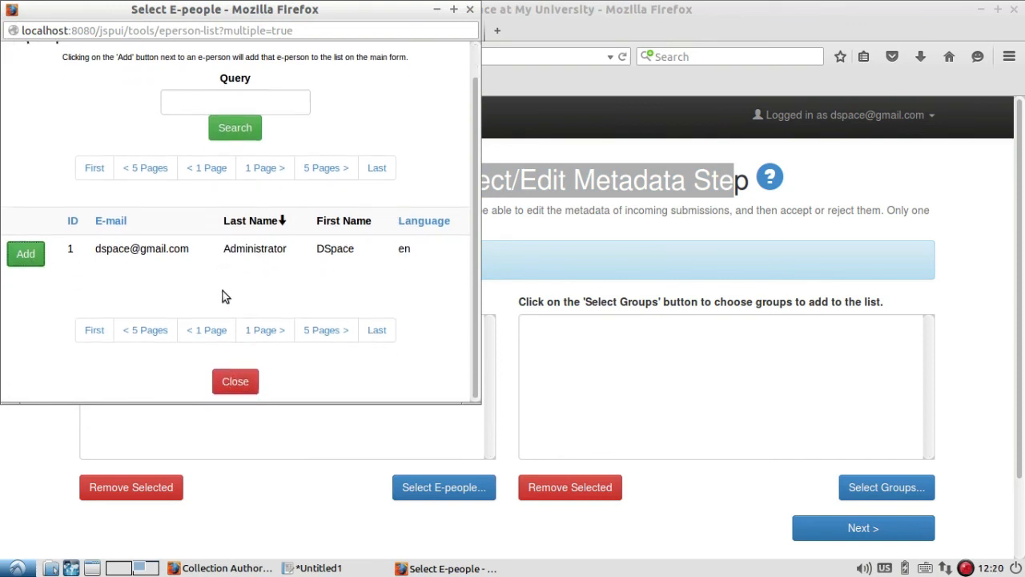
click(236, 378)
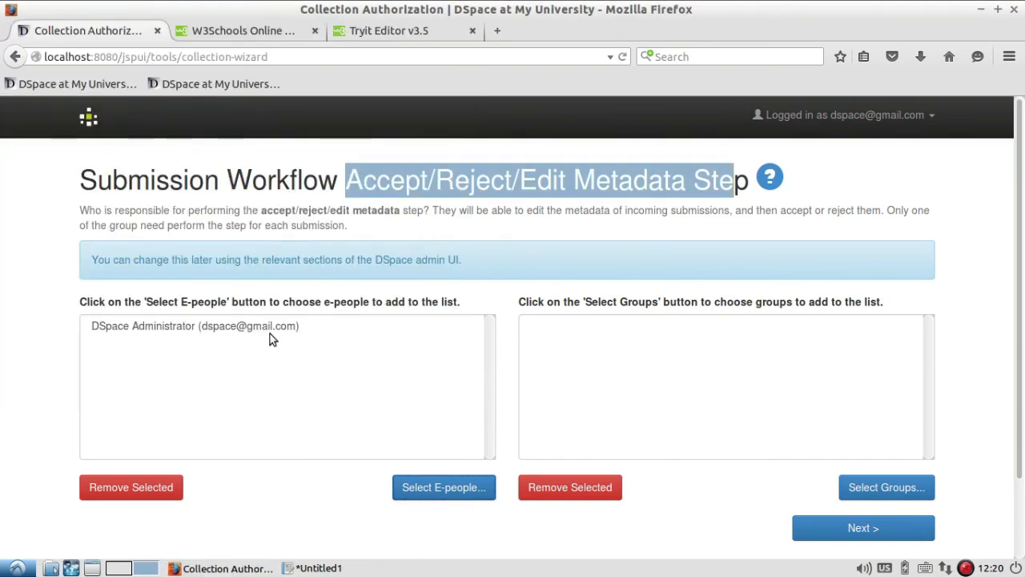
click(348, 328)
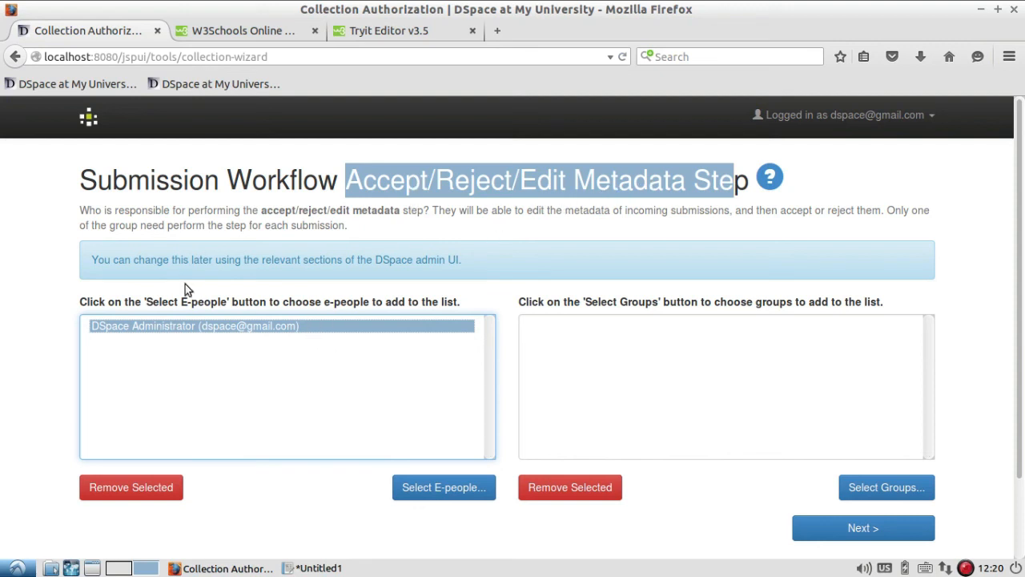
click(891, 533)
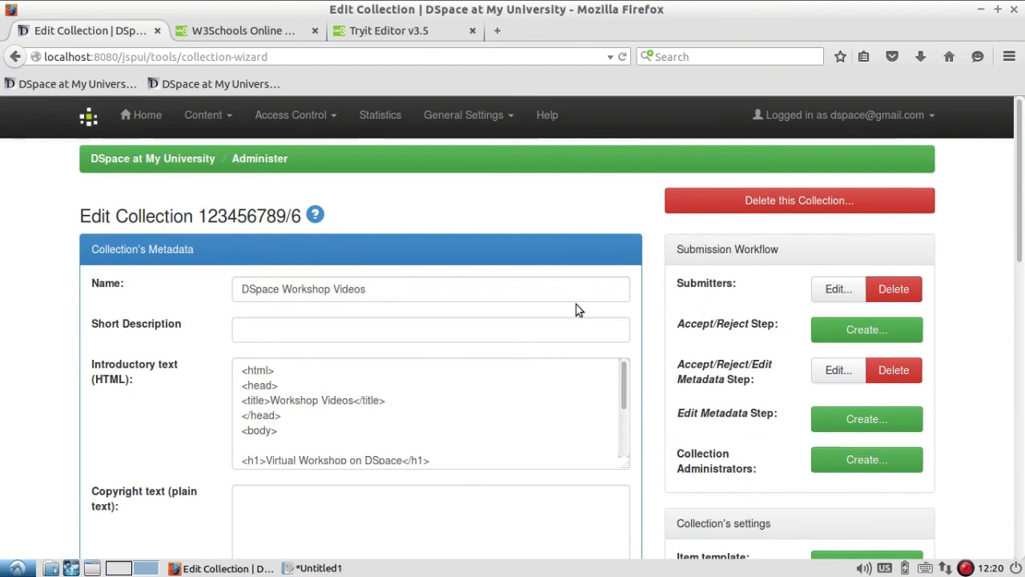
Save the DSpace Workshop Videos collection with Update and review its logo, introductory text and side bar text on the home page.
scroll(577, 305, down, 15)
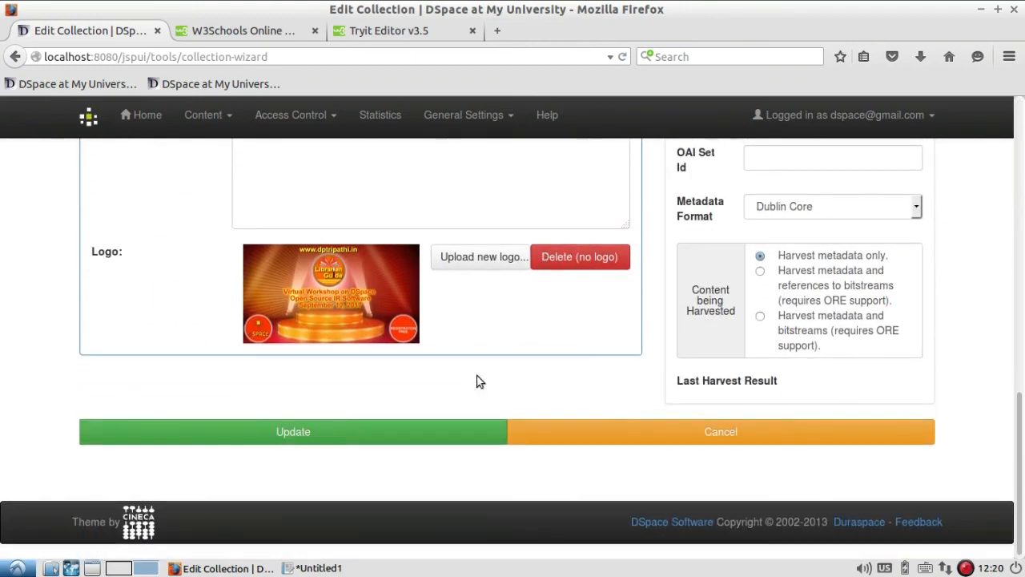
click(364, 439)
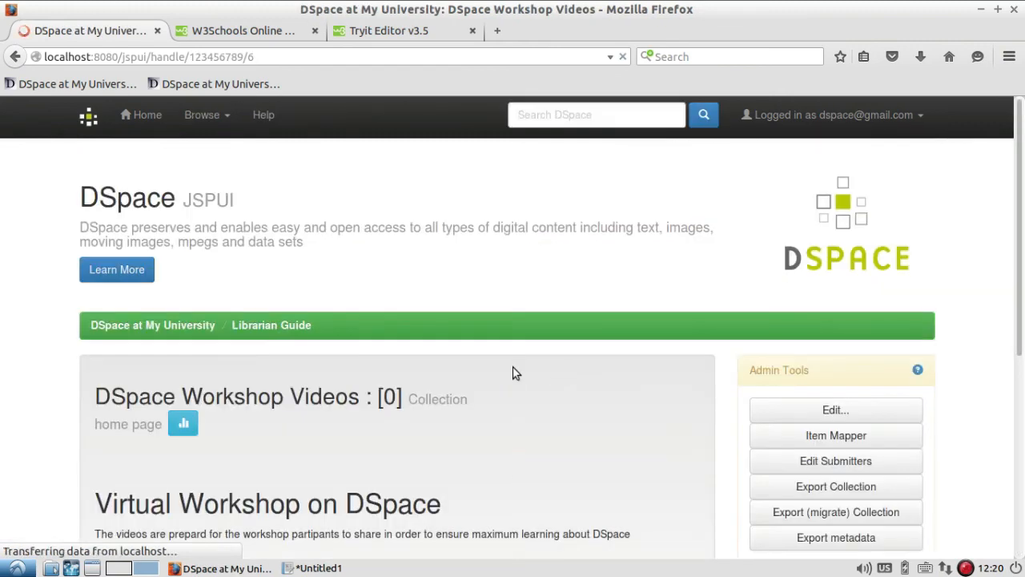
scroll(473, 375, down, 4)
scroll(474, 375, down, 1)
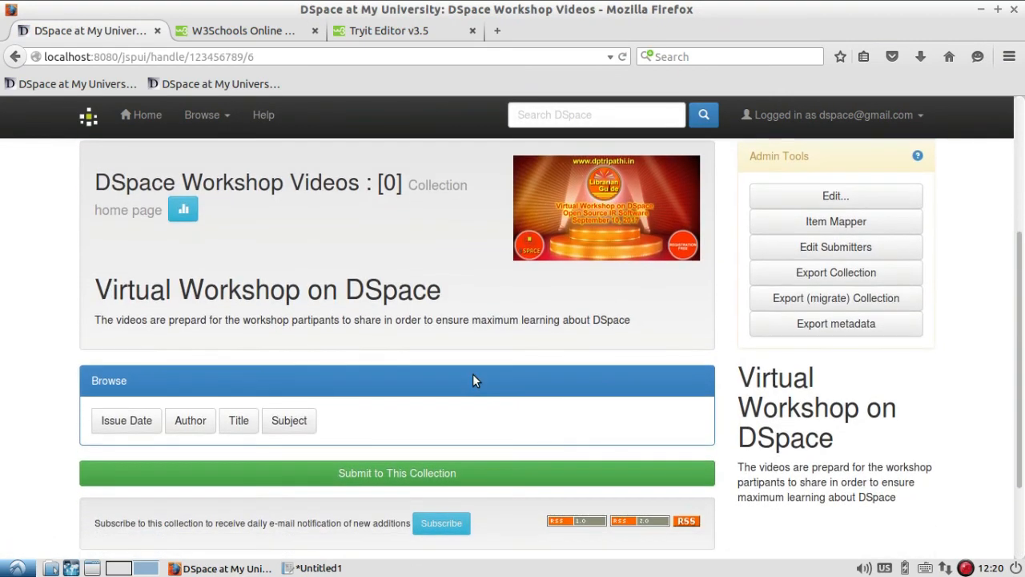
scroll(474, 375, down, 3)
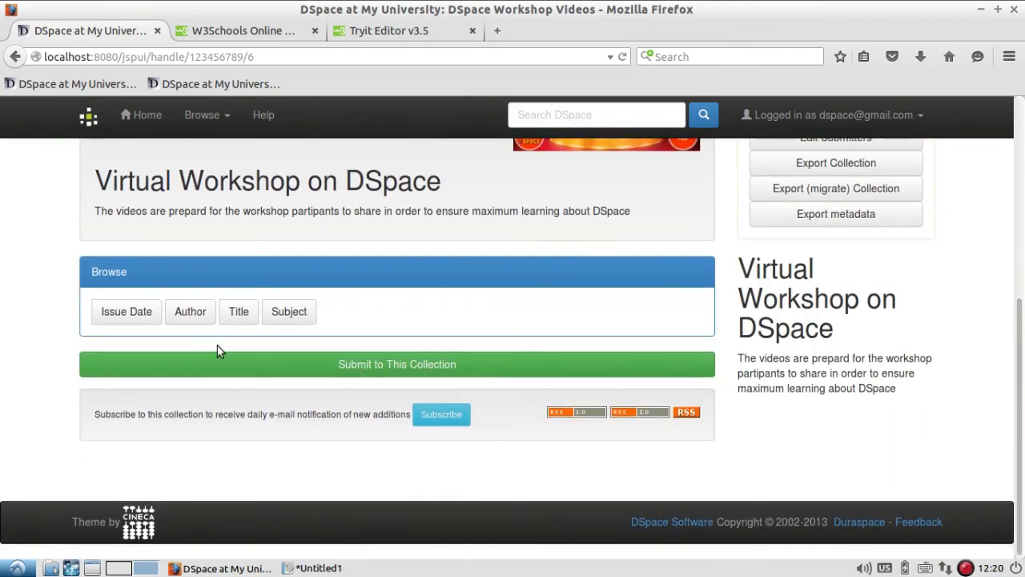
scroll(219, 348, up, 6)
scroll(223, 357, down, 3)
scroll(223, 352, up, 3)
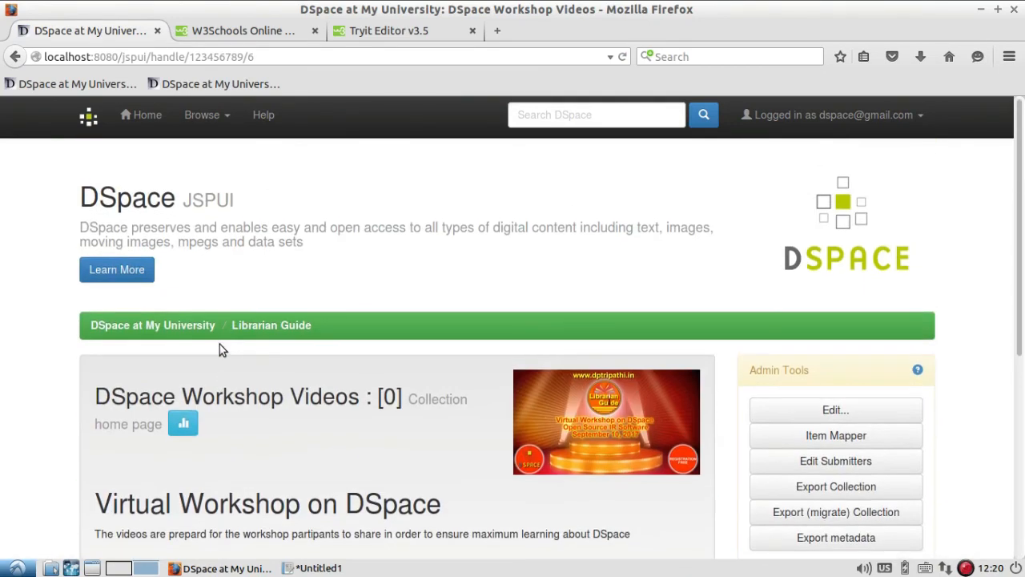
Open the Librarian Guide community page and look over its list of collections.
click(285, 327)
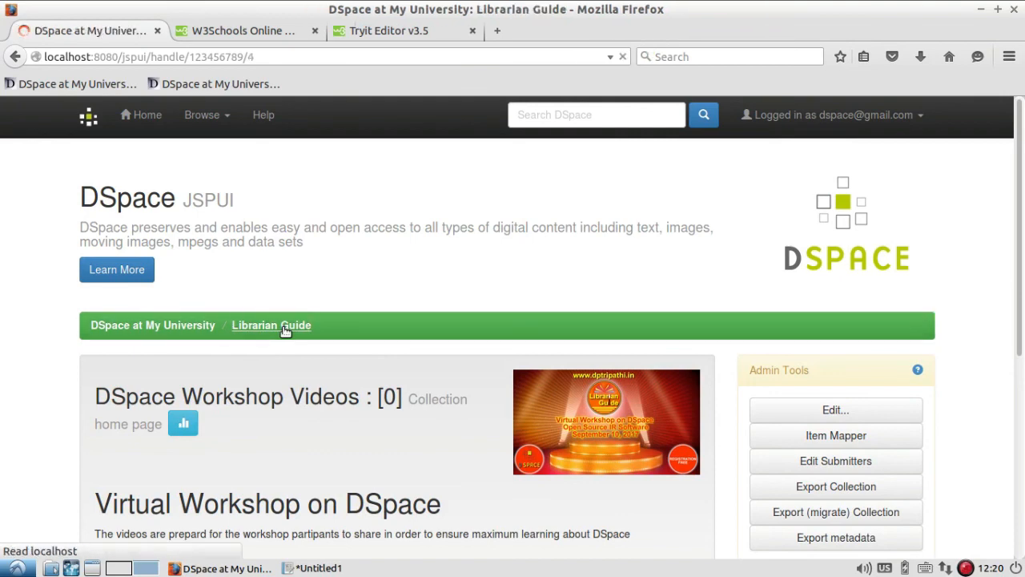
scroll(422, 314, down, 5)
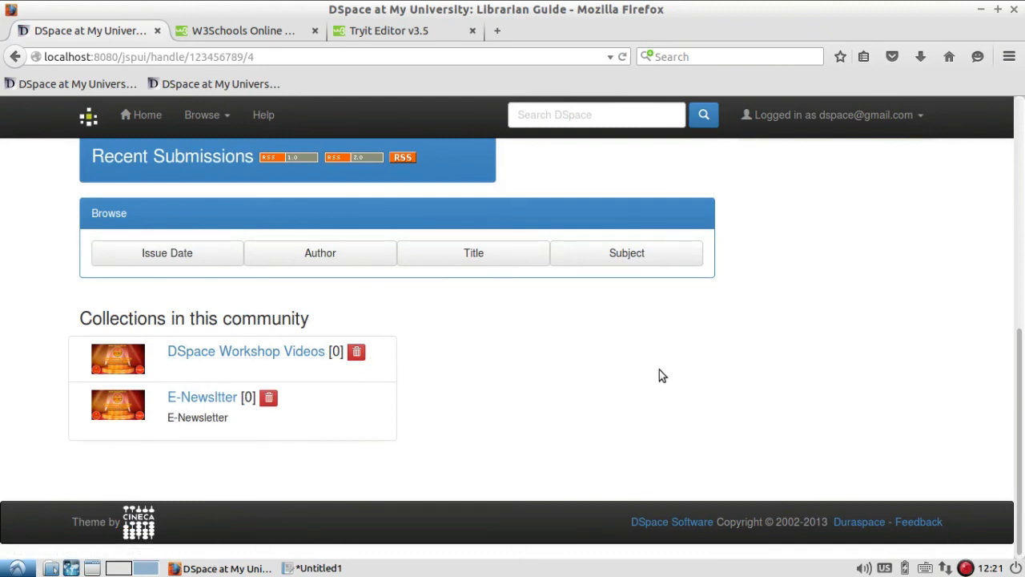
scroll(688, 365, up, 5)
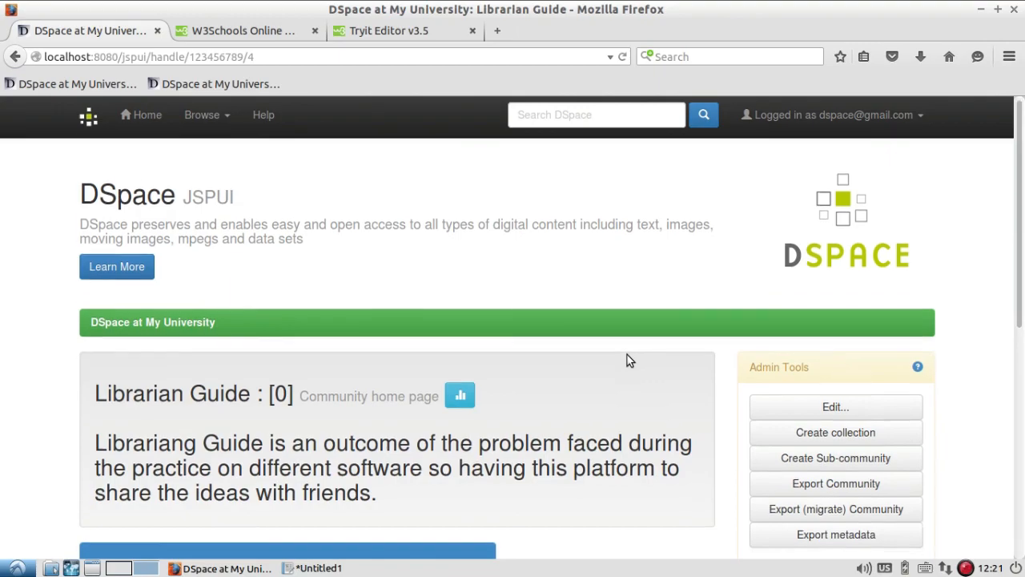
scroll(627, 358, down, 3)
scroll(628, 356, down, 3)
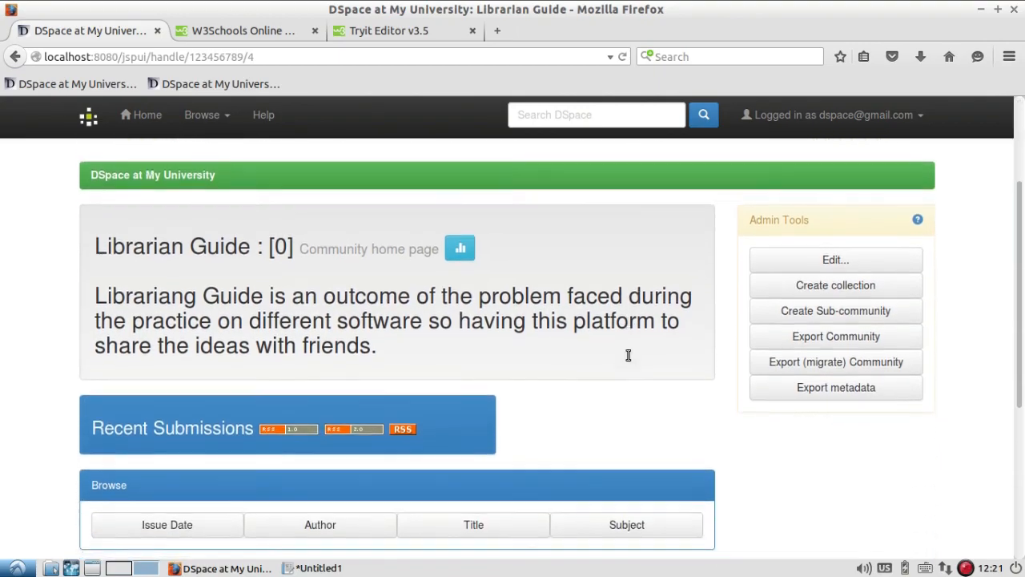
right_click(965, 568)
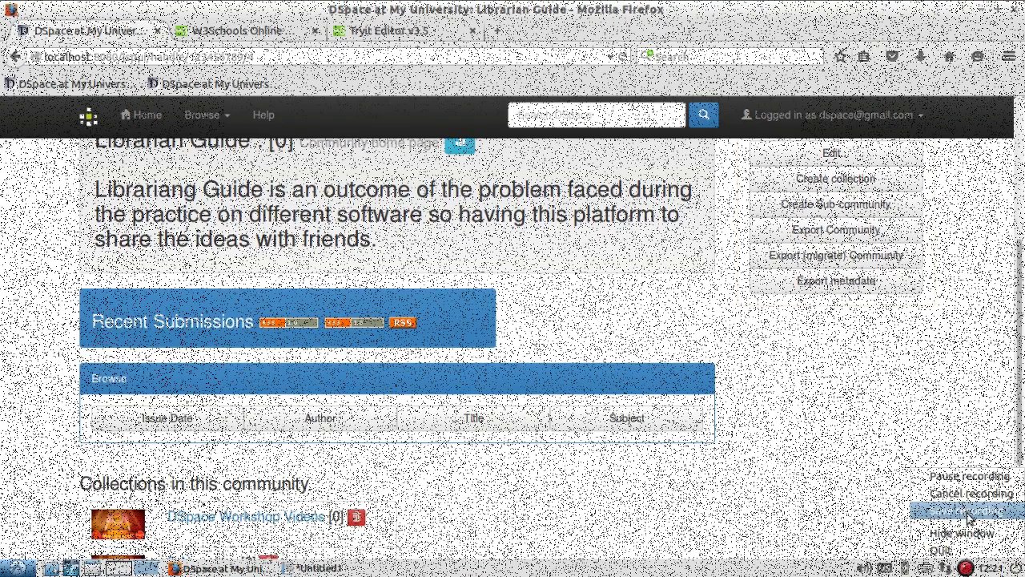